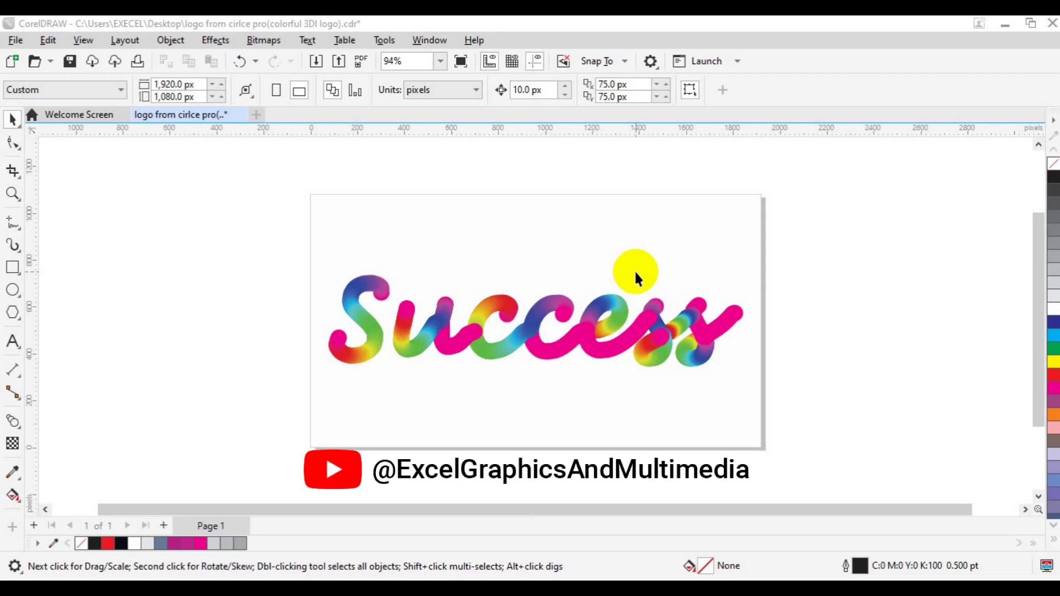
# - Move the Success lettering off toward the page's upper-right corner and add the text "Excellent" on the page
pyautogui.moveTo(450, 342); pyautogui.dragTo(713, 209)
pyautogui.click(592, 271)
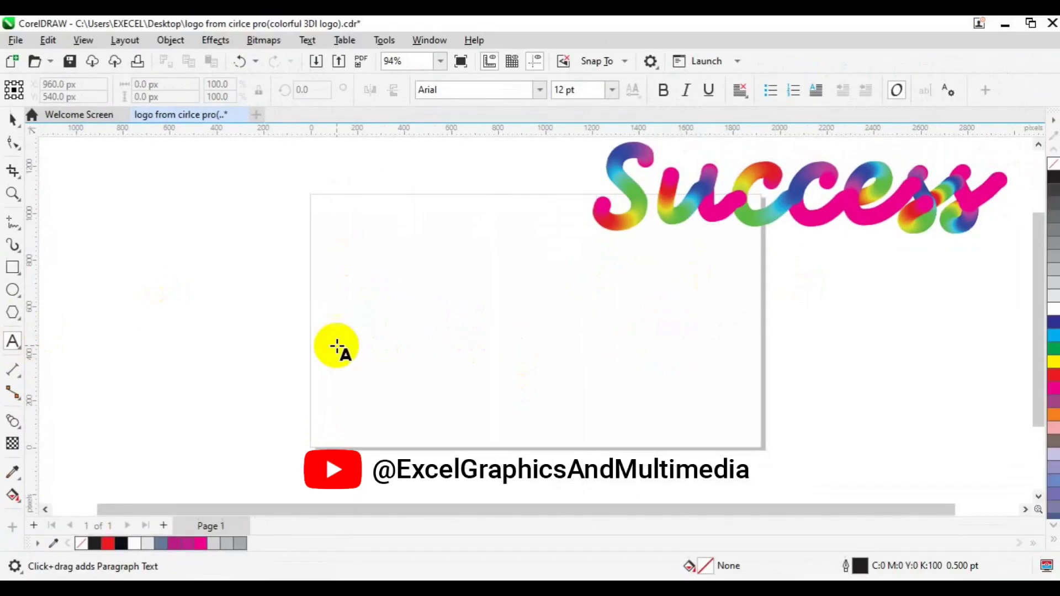
pyautogui.click(380, 346)
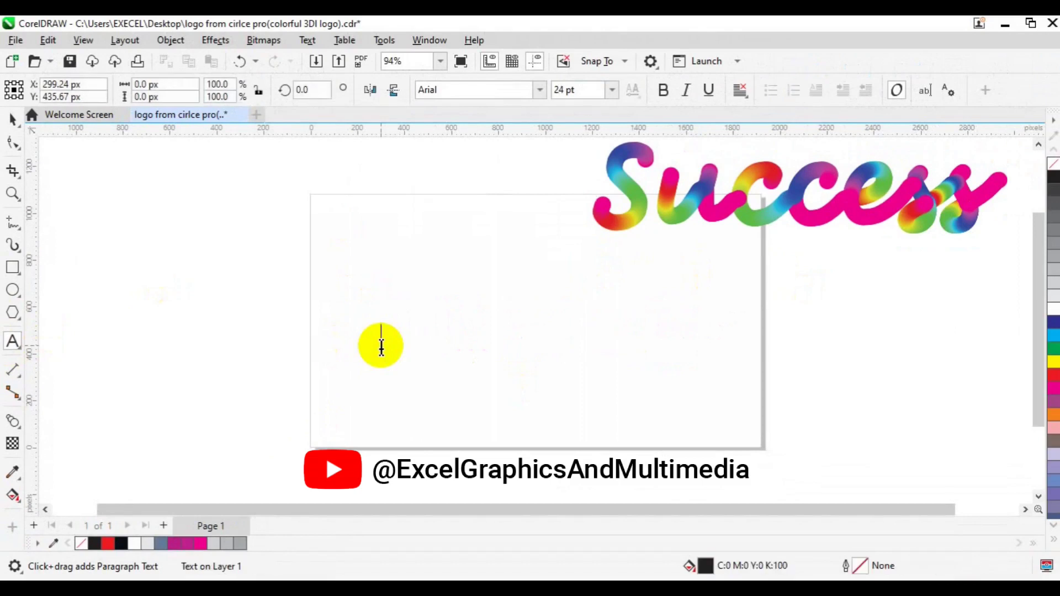
pyautogui.write('E')
pyautogui.press('Escape')
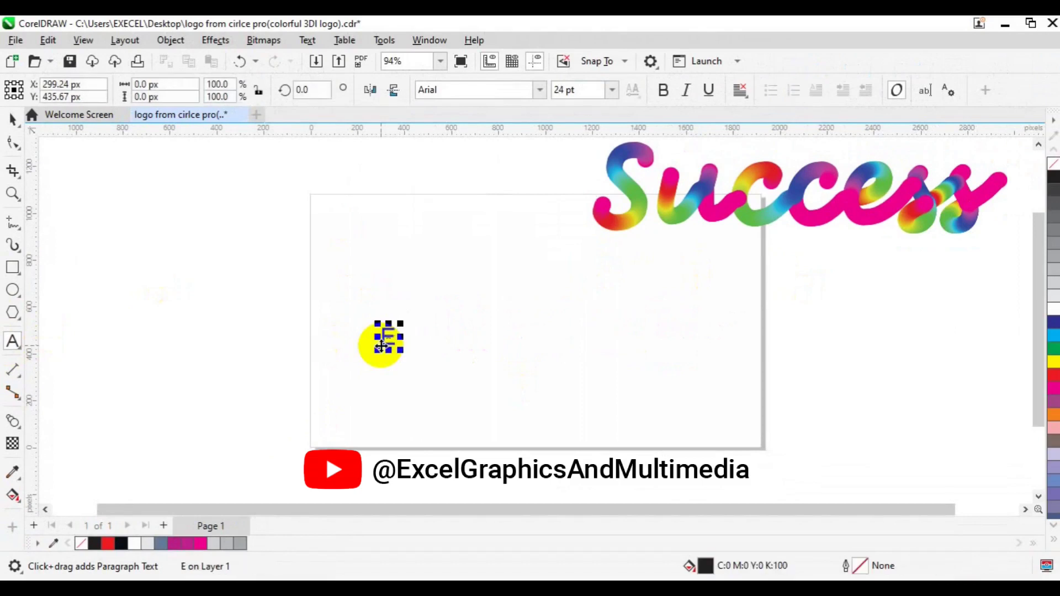
pyautogui.write('xc')
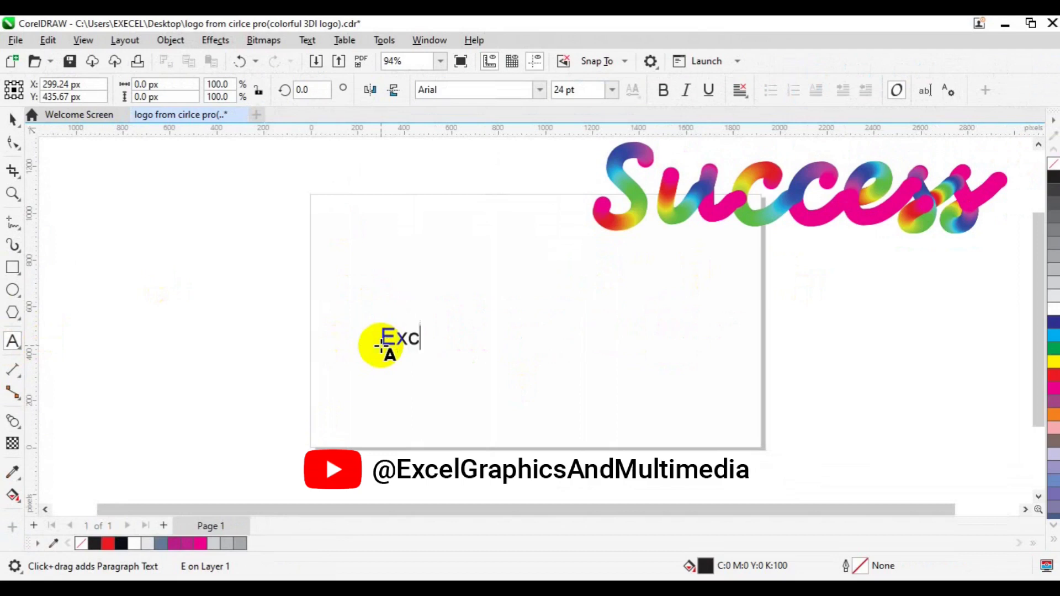
pyautogui.write('ellent')
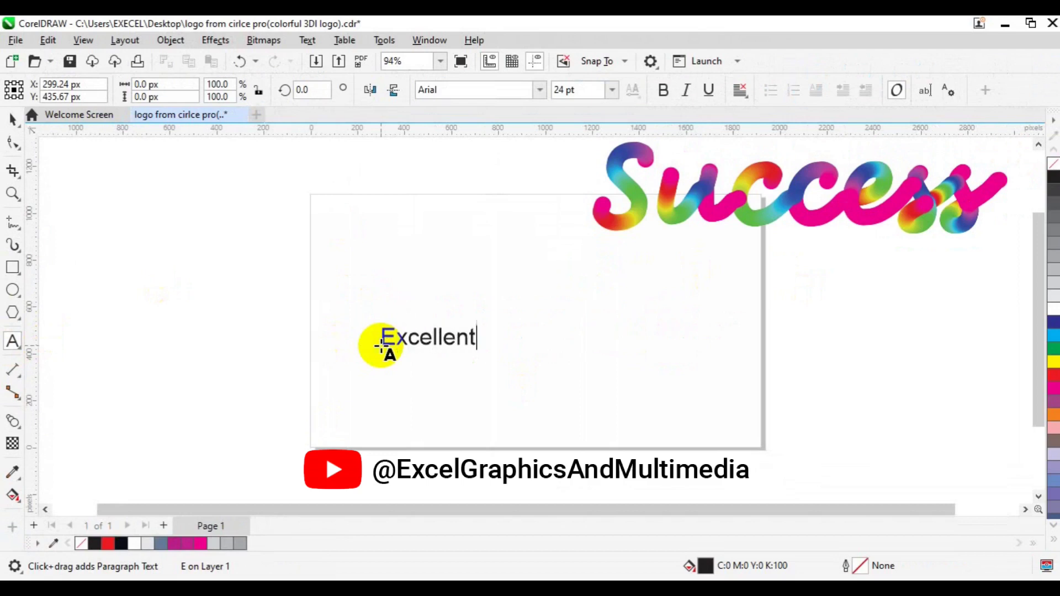
pyautogui.press('Escape')
pyautogui.click(11, 118)
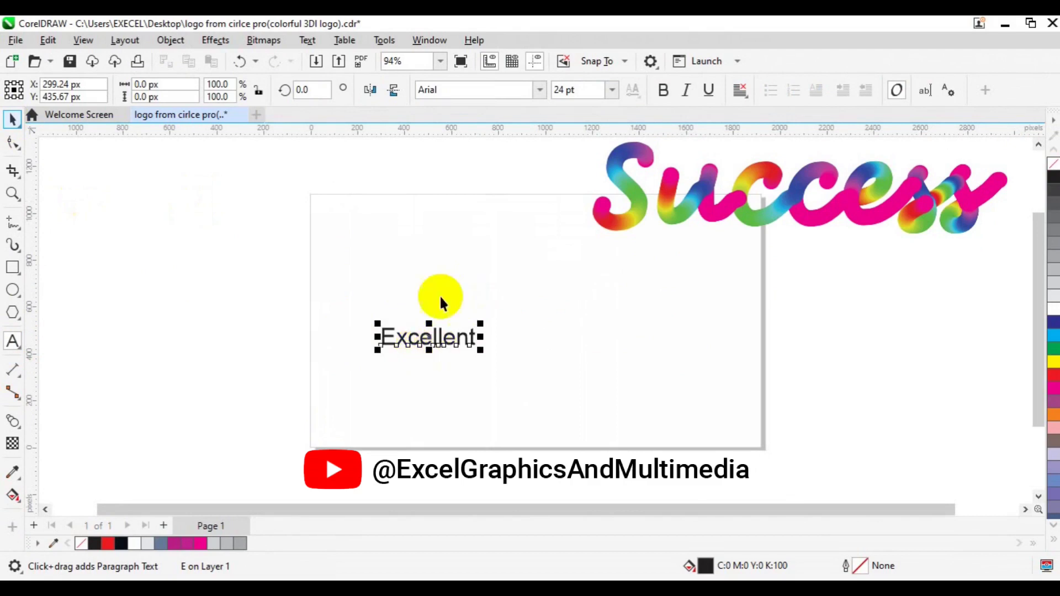
# - Set the Excellent text to 100 pt in the Lucida Handwriting font
pyautogui.click(560, 90)
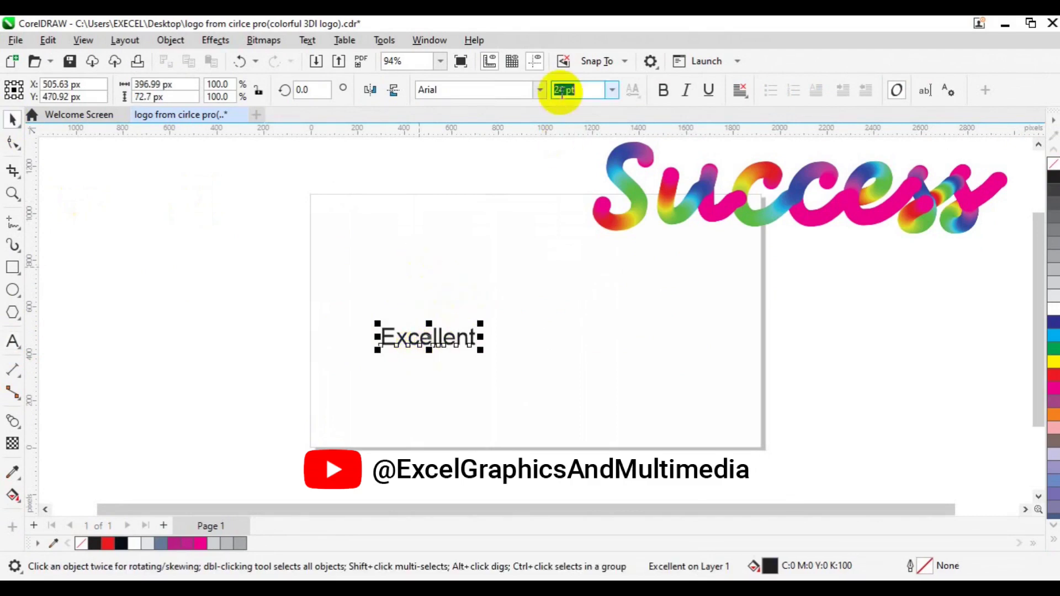
pyautogui.write('100')
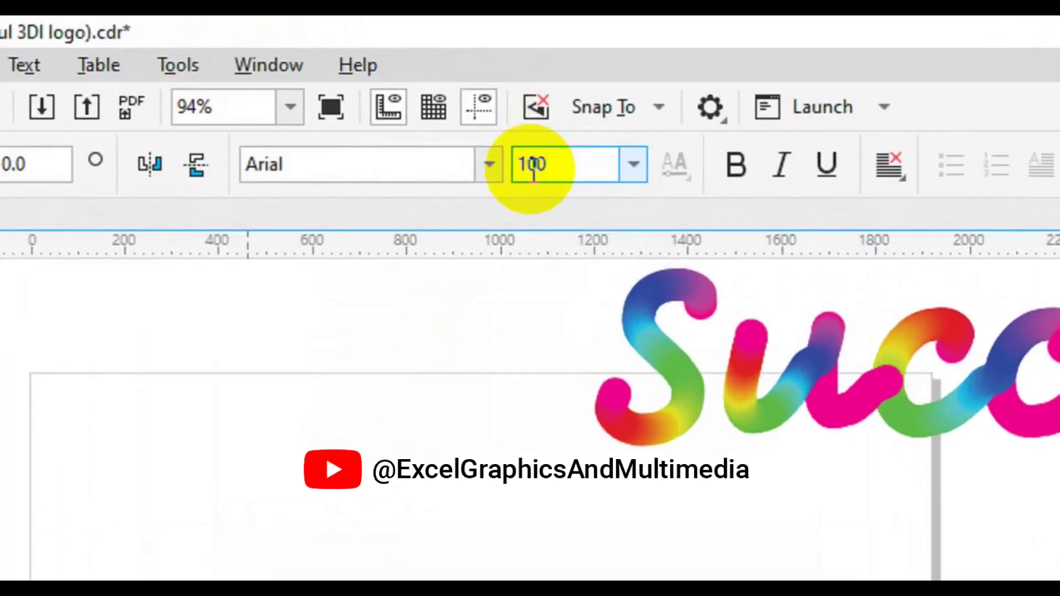
pyautogui.click(561, 91)
pyautogui.press('Return')
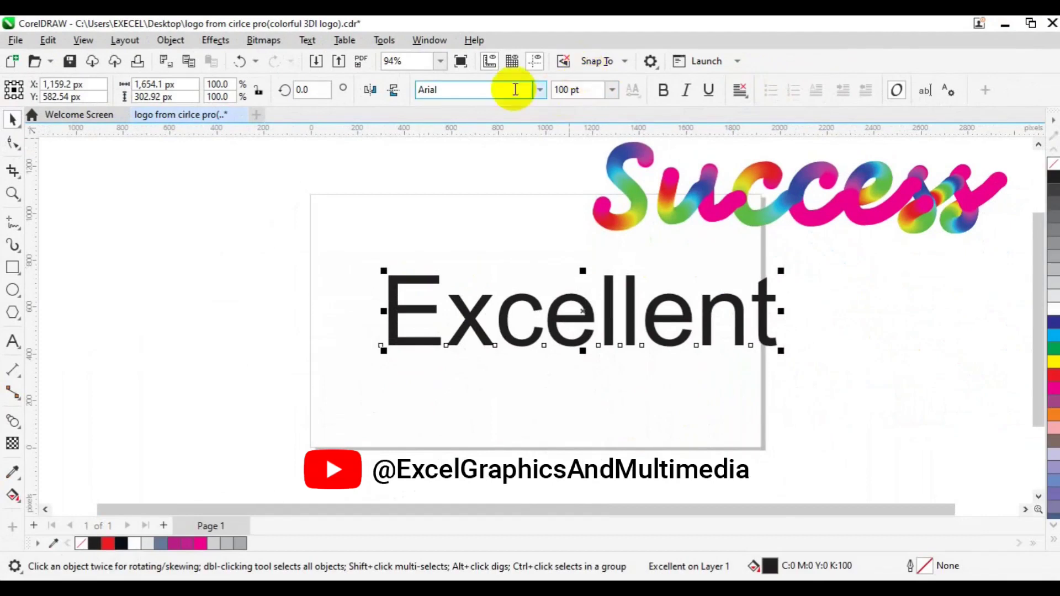
pyautogui.click(540, 93)
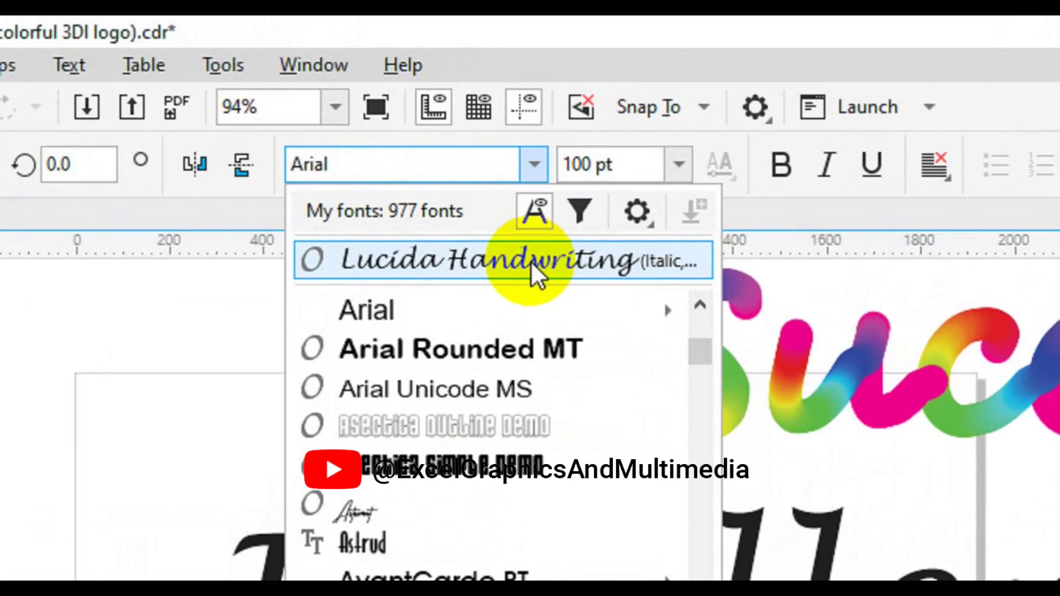
pyautogui.click(531, 261)
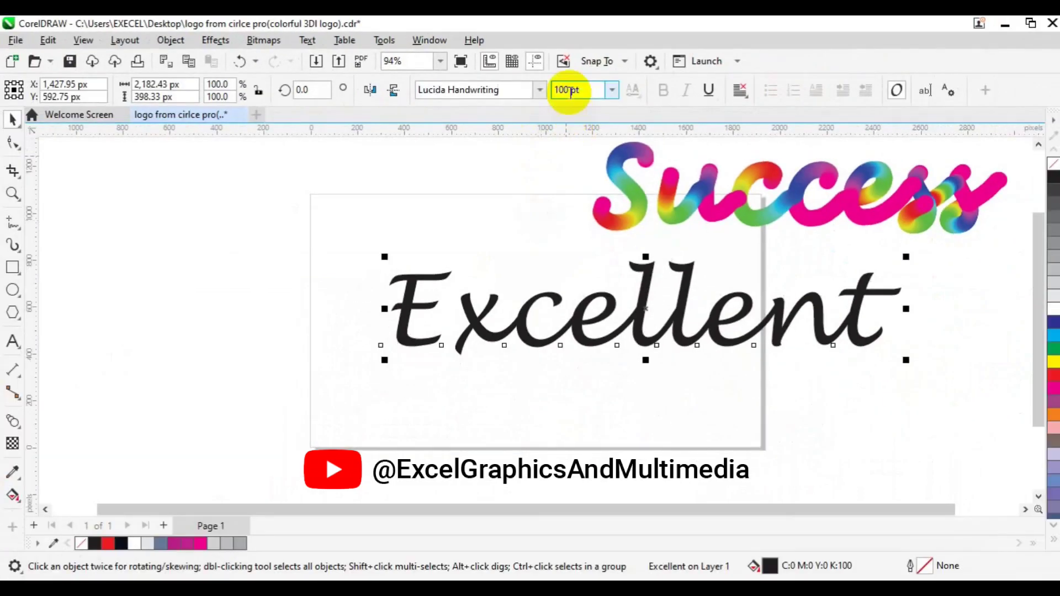
# - Set the Excellent text's size to 80 pt and centre it on the page
pyautogui.tripleClick(570, 90)
pyautogui.write('80')
pyautogui.press('Return')
pyautogui.press('p')
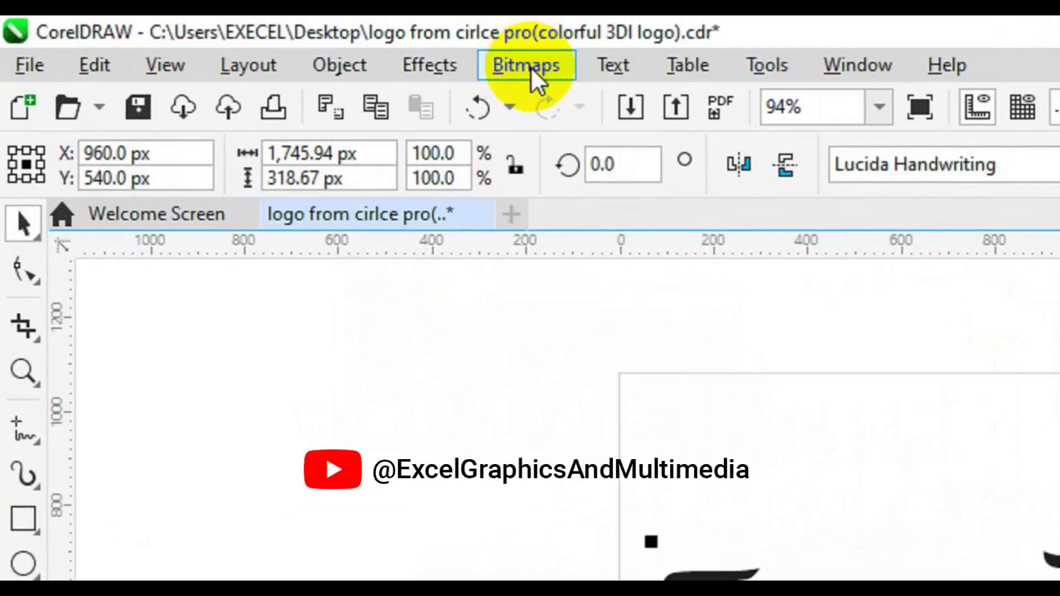
# - Convert the Excellent text to a 300 dpi CMYK Color (32-bit) bitmap with anti-aliasing and transparent background
pyautogui.click(266, 42)
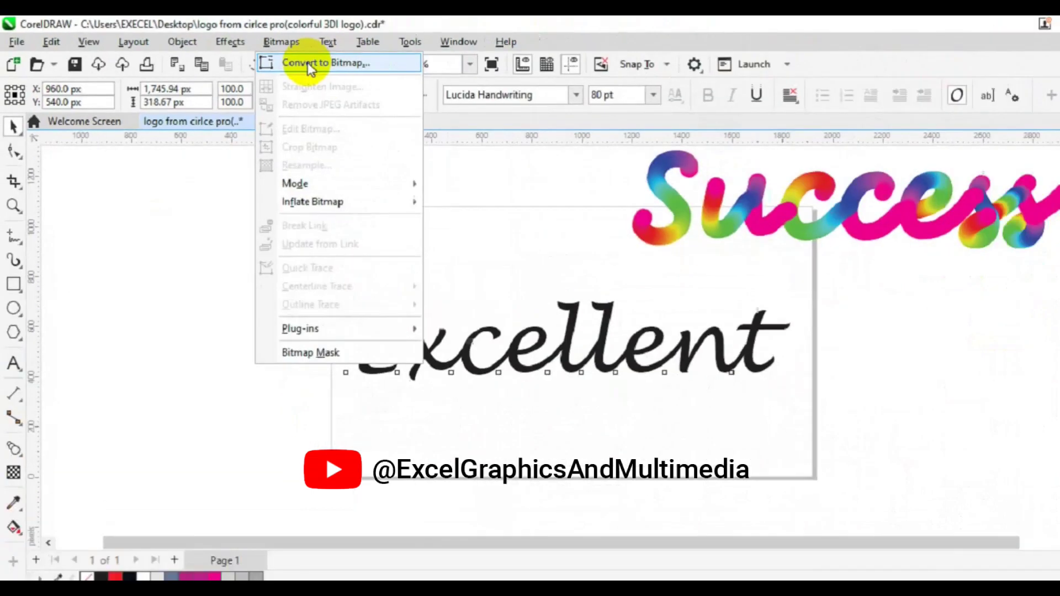
pyautogui.click(574, 102)
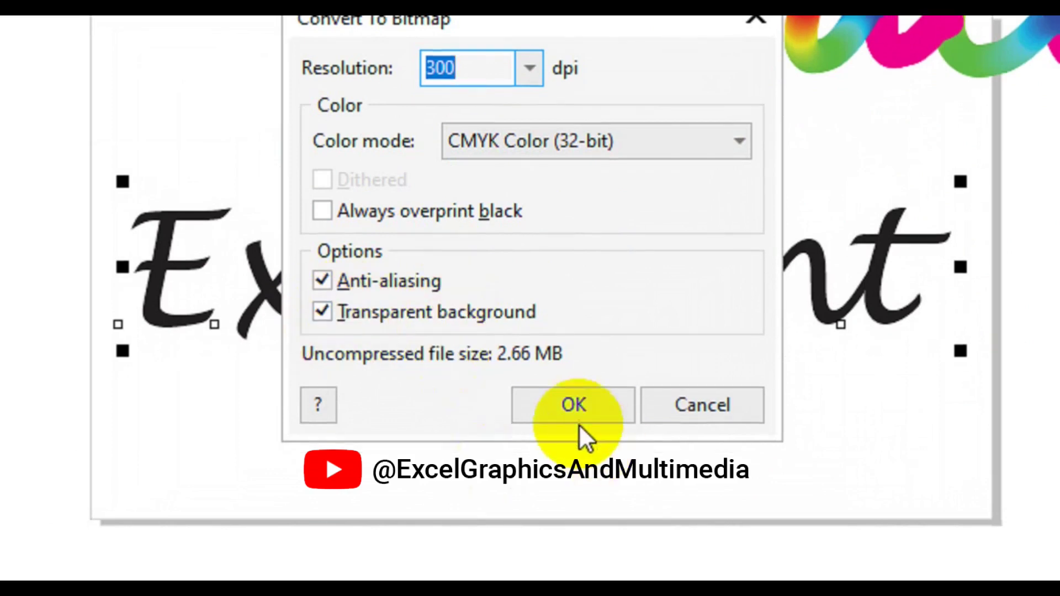
pyautogui.click(575, 413)
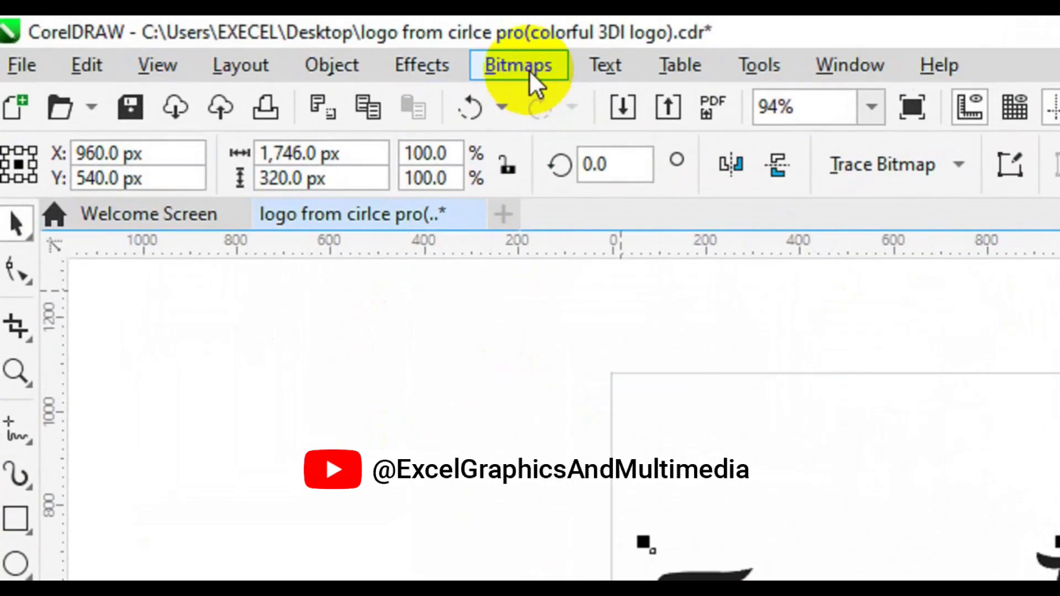
# - Trace the Excellent bitmap with the Line Drawing centerline trace, keeping the original and removing the background color automatically
pyautogui.click(270, 43)
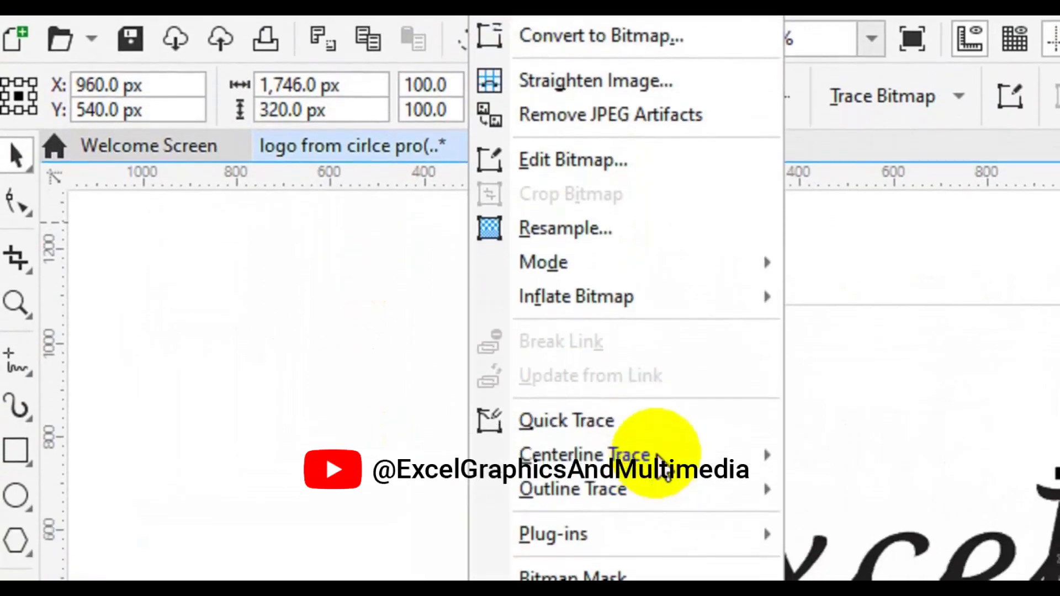
pyautogui.moveTo(658, 454)
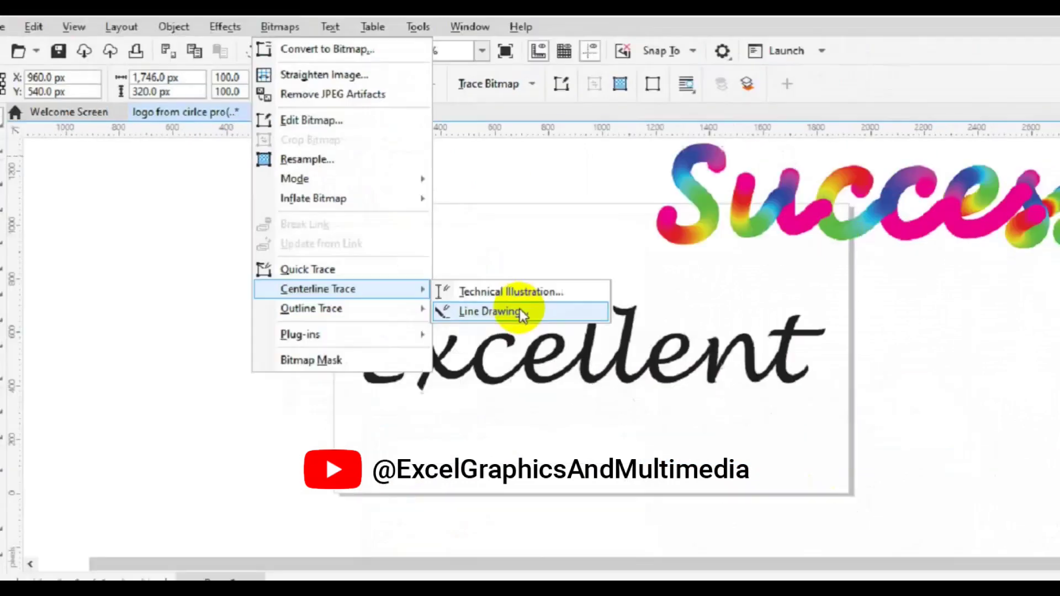
pyautogui.click(796, 439)
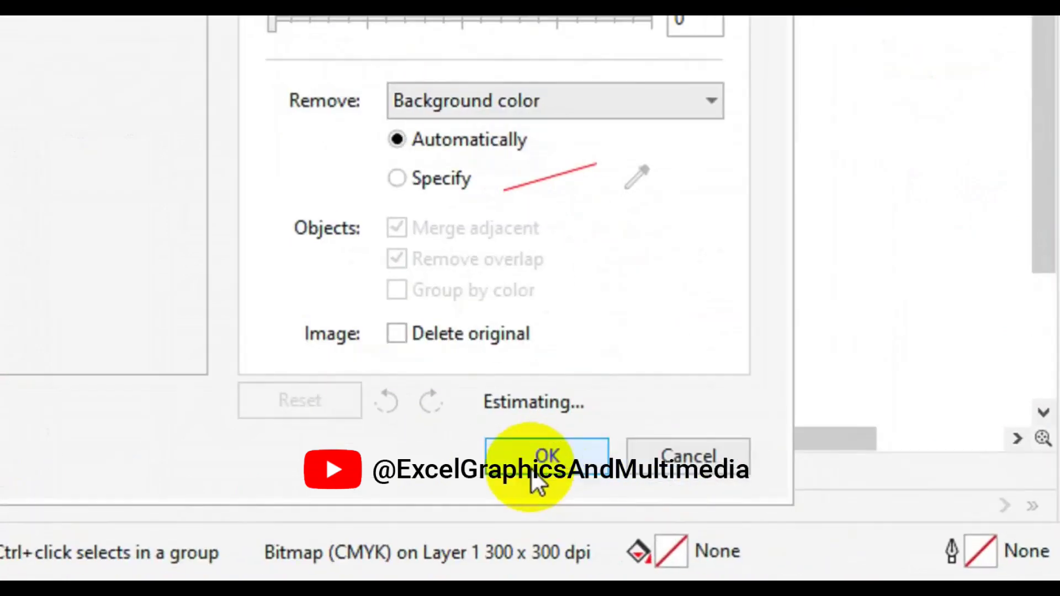
pyautogui.click(782, 524)
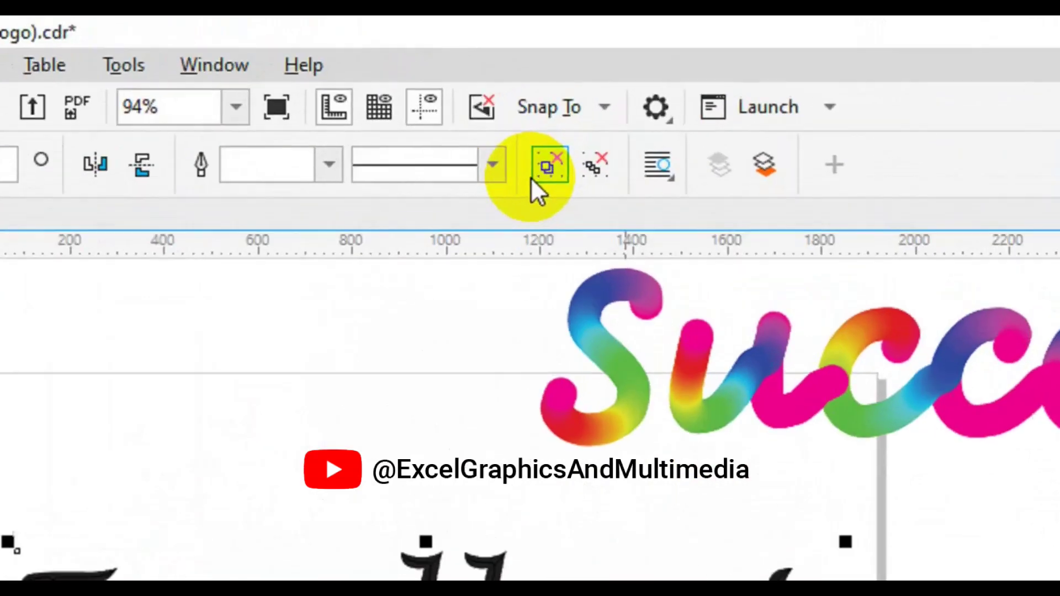
# - Ungroup the trace result and move the traced Excellent outline up, clear of the bitmap
pyautogui.click(531, 177)
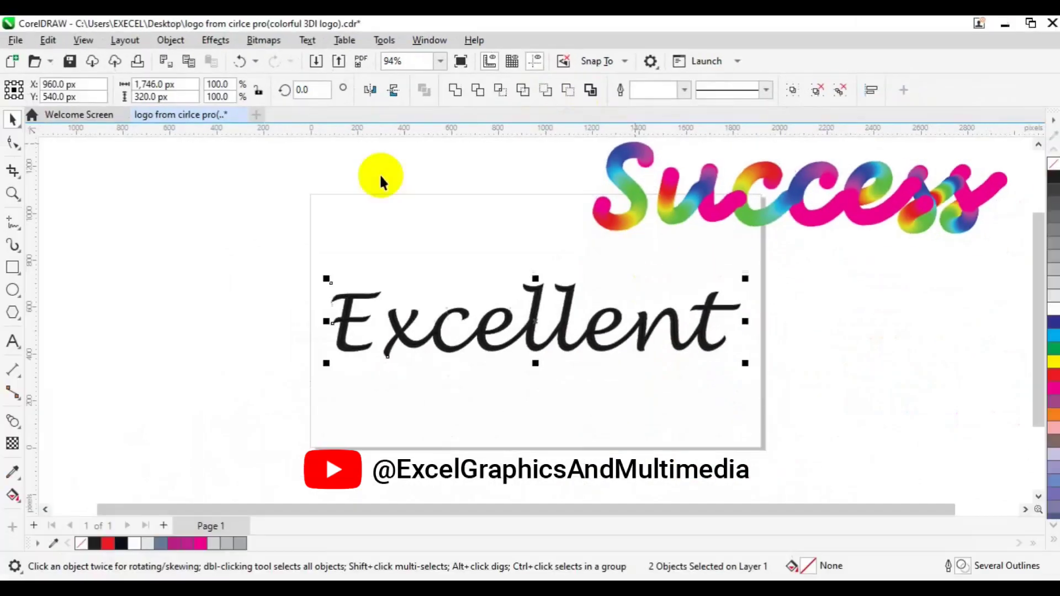
pyautogui.click(532, 317)
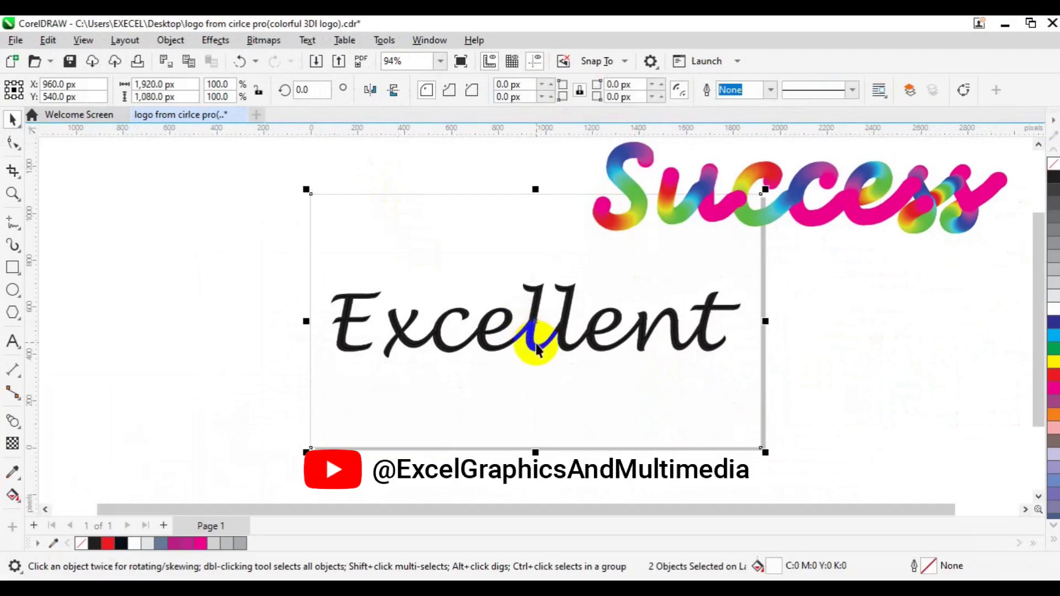
pyautogui.click(536, 345)
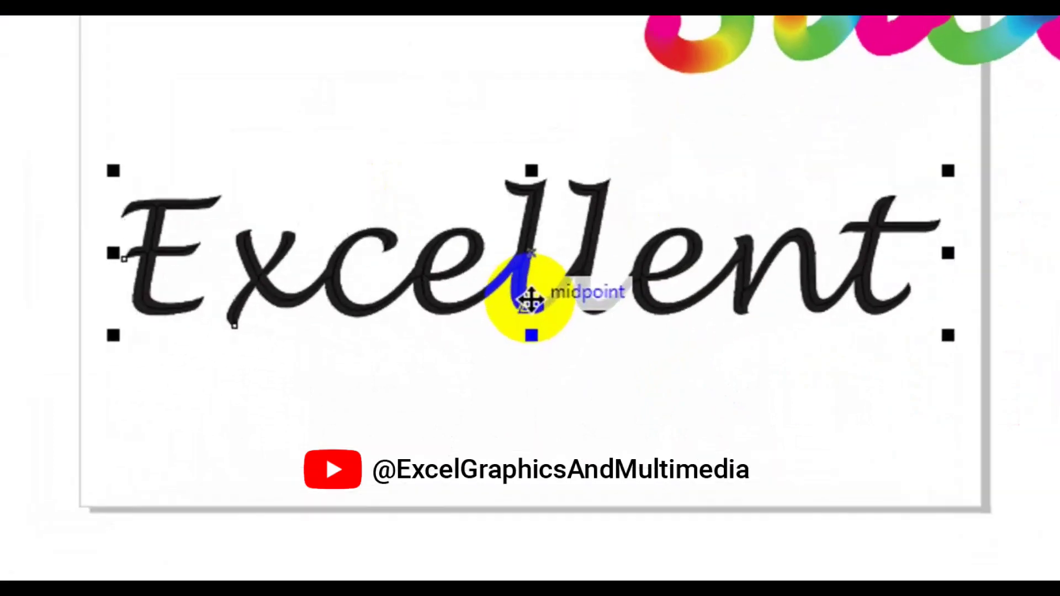
pyautogui.moveTo(535, 344); pyautogui.dragTo(540, 279)
pyautogui.moveTo(541, 173); pyautogui.dragTo(538, 170)
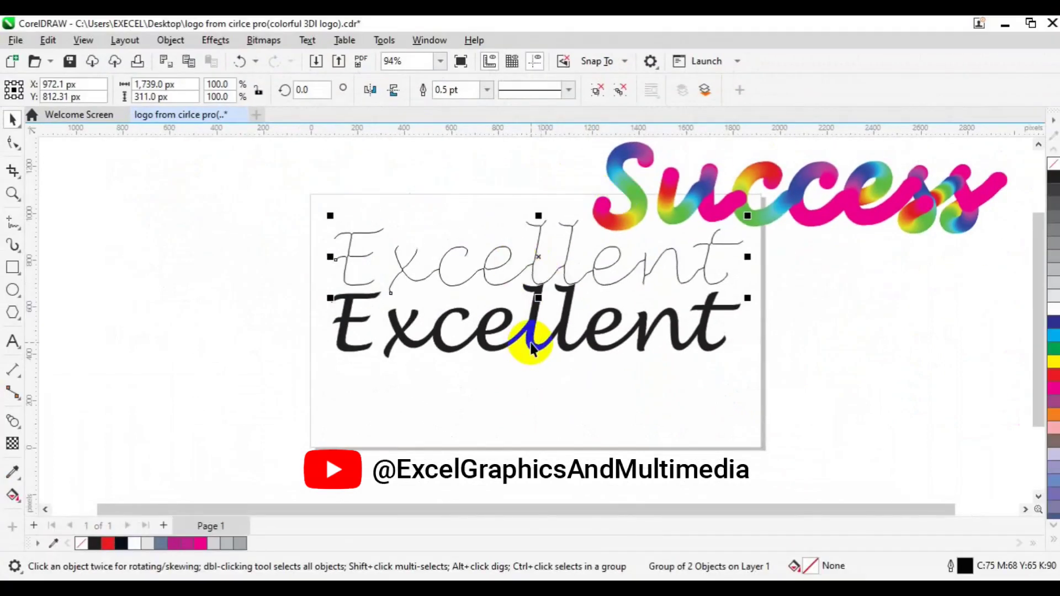
# - Delete the black Excellent bitmap and centre the traced outline on the page
pyautogui.click(530, 337)
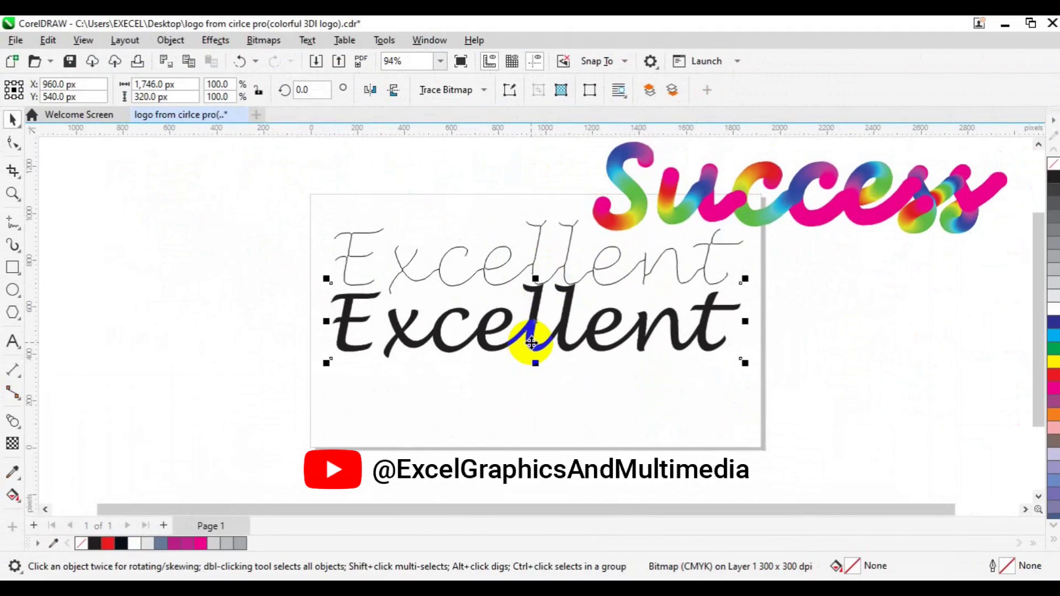
pyautogui.press('Delete')
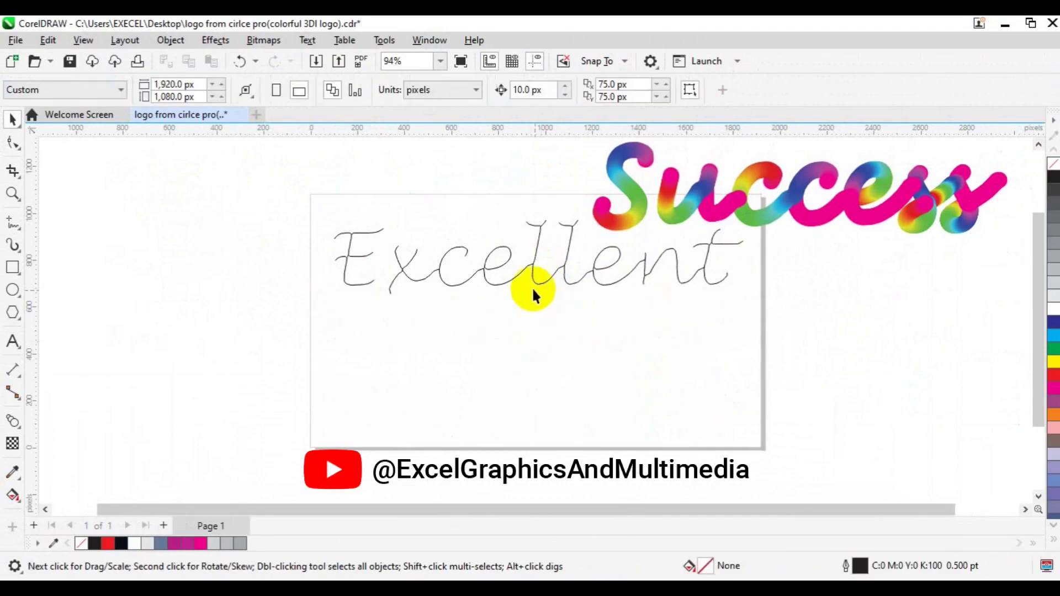
pyautogui.click(534, 279)
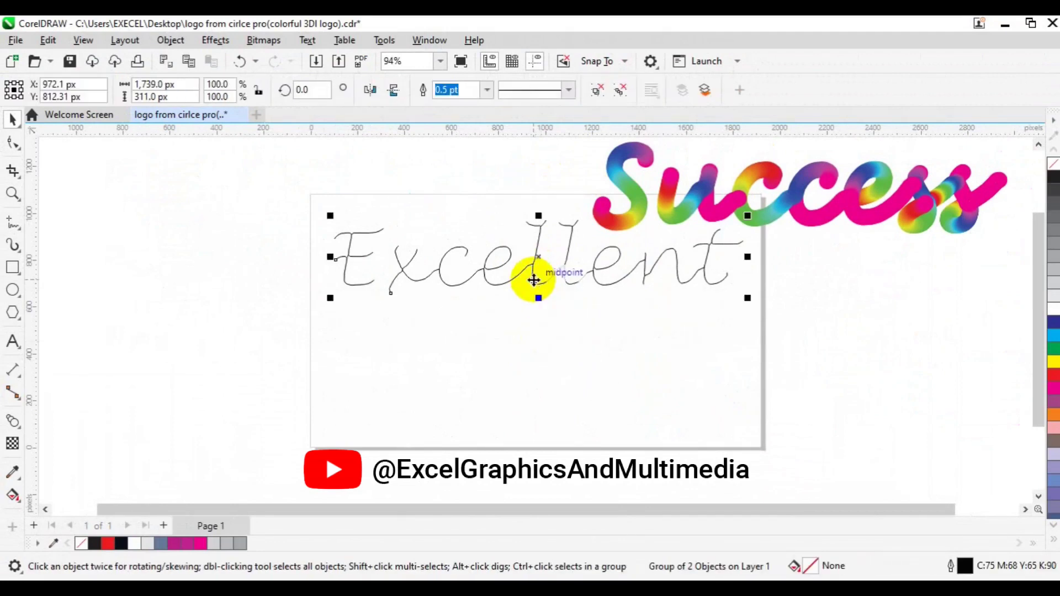
pyautogui.press('p')
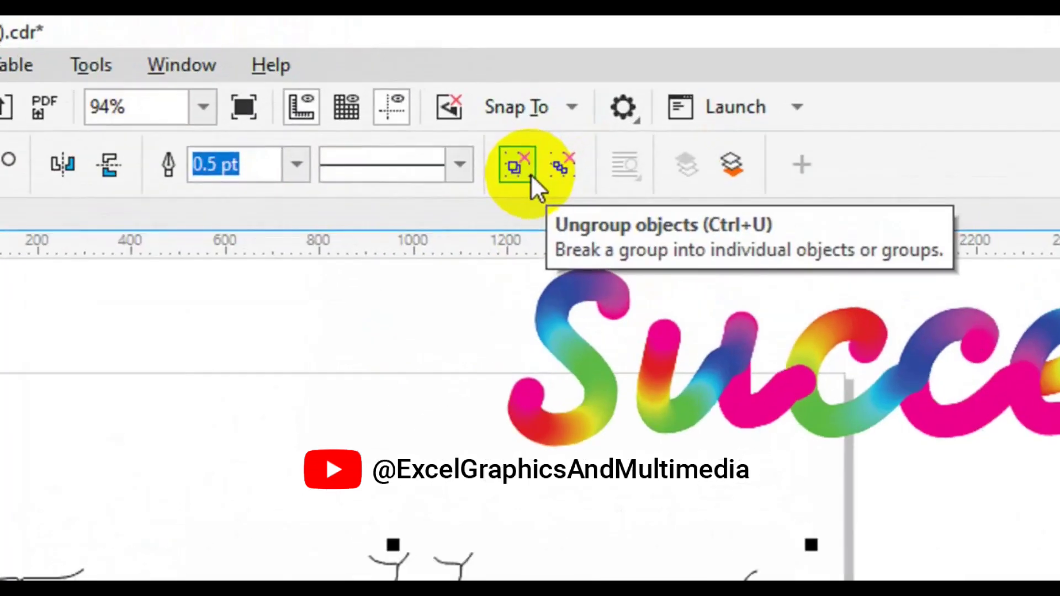
# - Ungroup the traced Excellent outline and select the letter E curve on its own
pyautogui.click(603, 94)
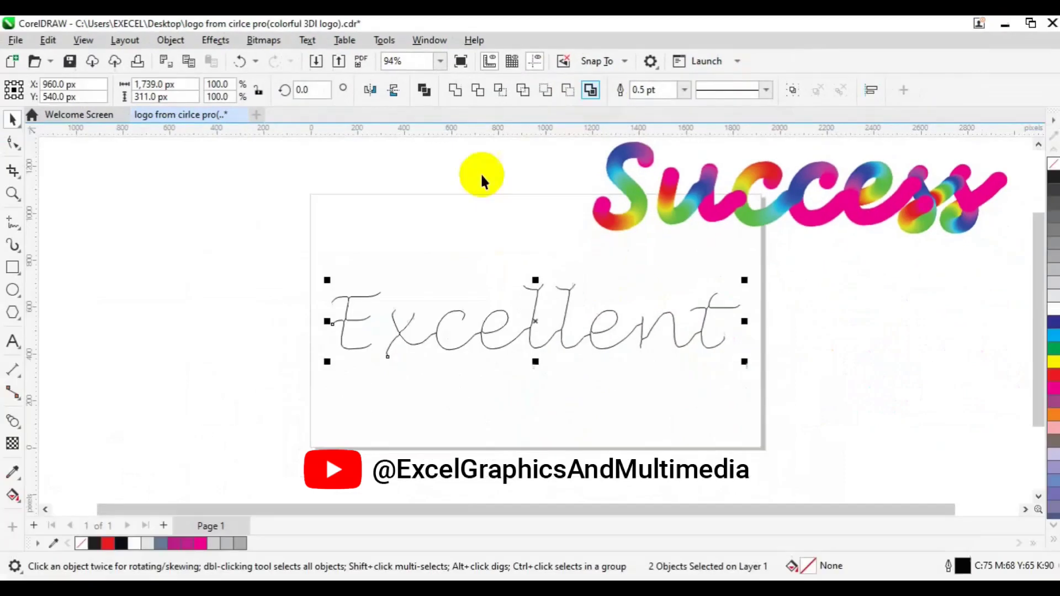
pyautogui.click(355, 317)
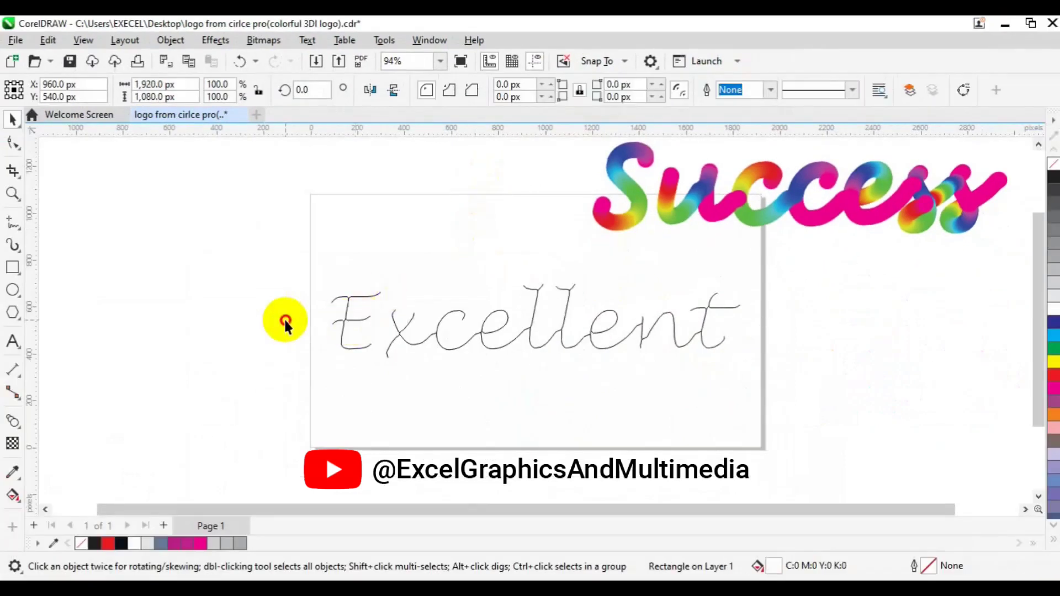
pyautogui.click(342, 330)
pyautogui.click(343, 330)
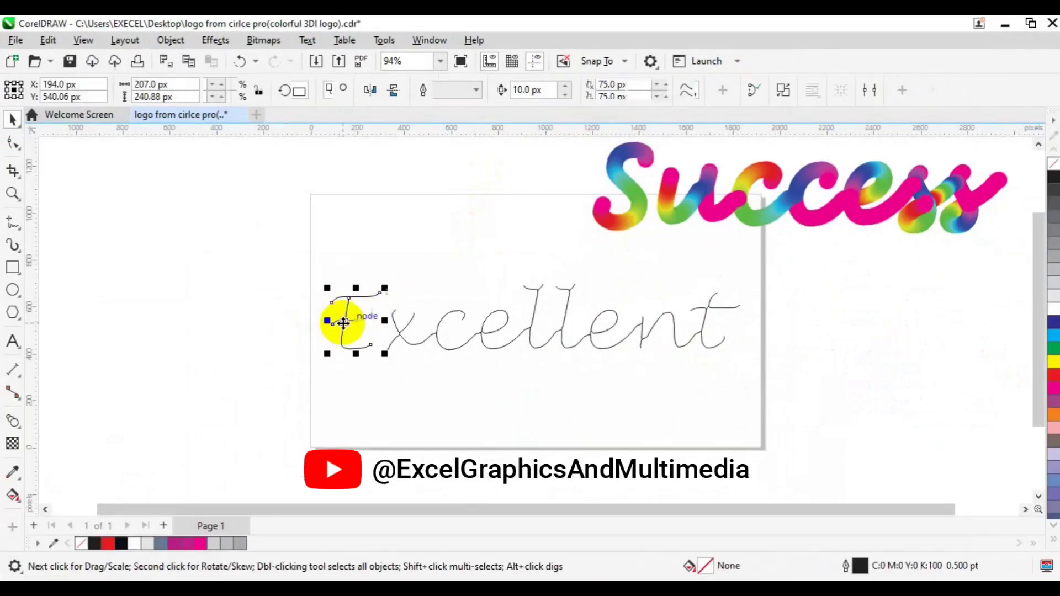
# - Break the joined "xcellent" curve apart into separate paths, keeping it in its original place, and clear the selection
pyautogui.click(401, 336)
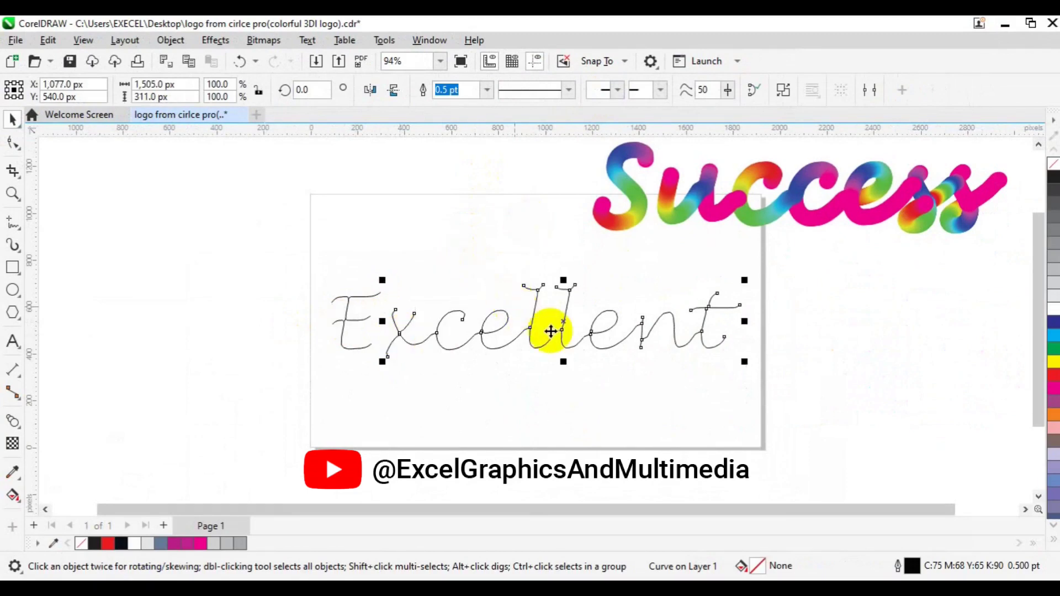
pyautogui.moveTo(559, 324); pyautogui.dragTo(584, 292)
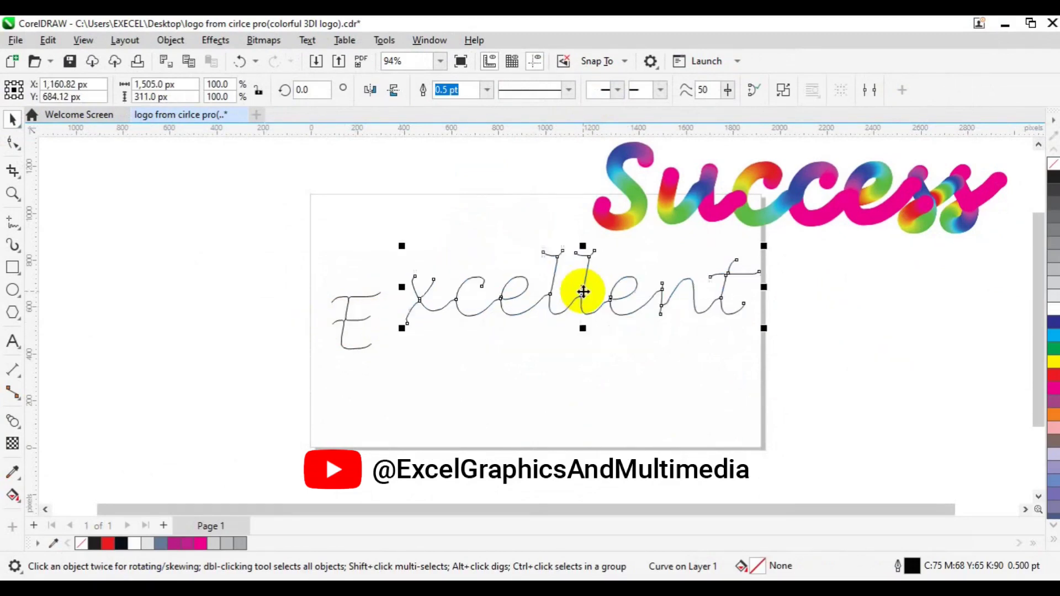
pyautogui.hotkey('ctrl', 'z')
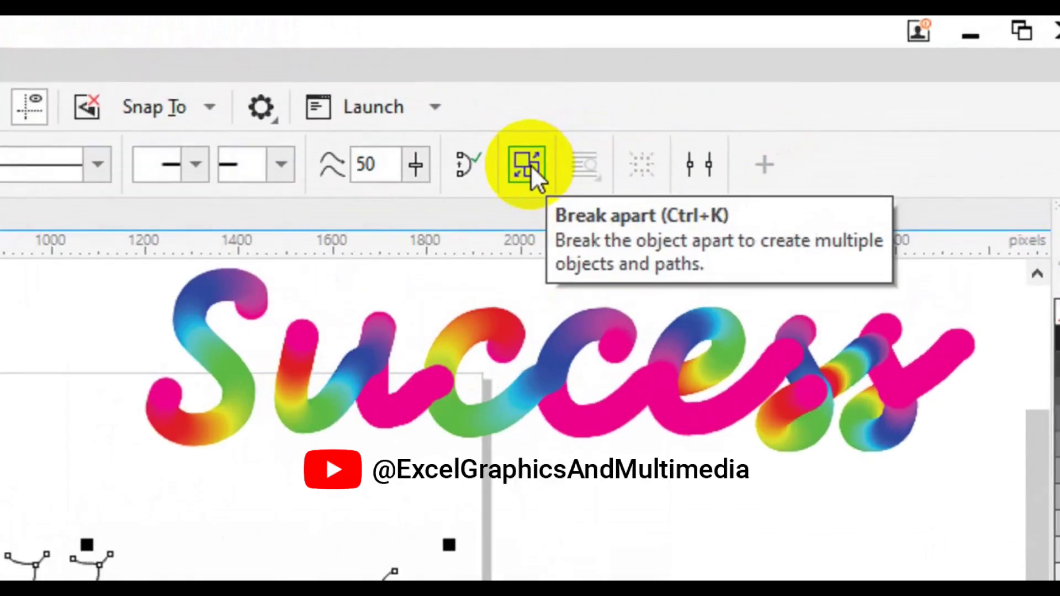
pyautogui.click(531, 164)
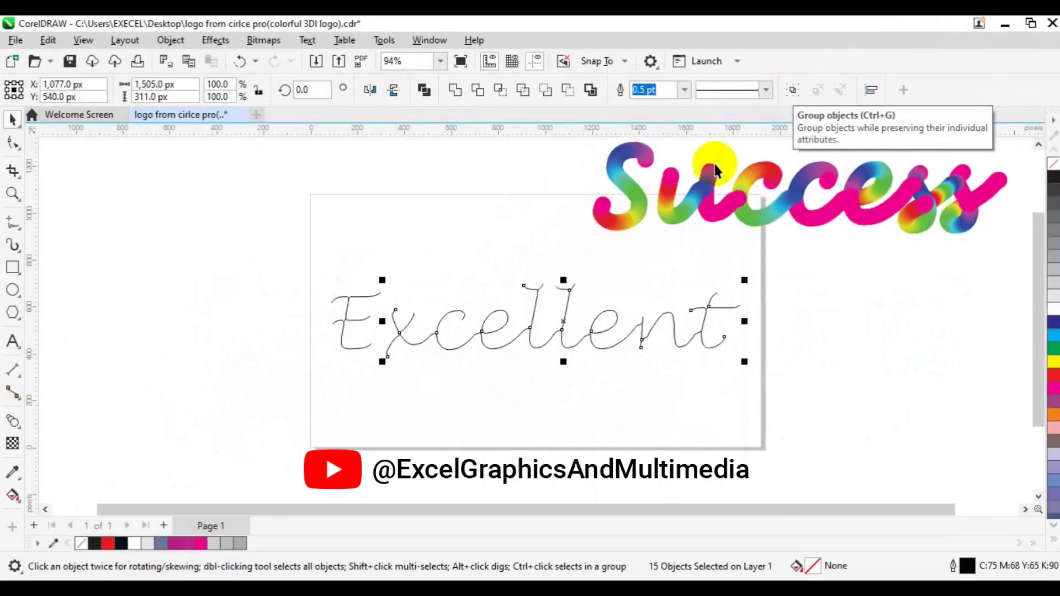
pyautogui.click(787, 364)
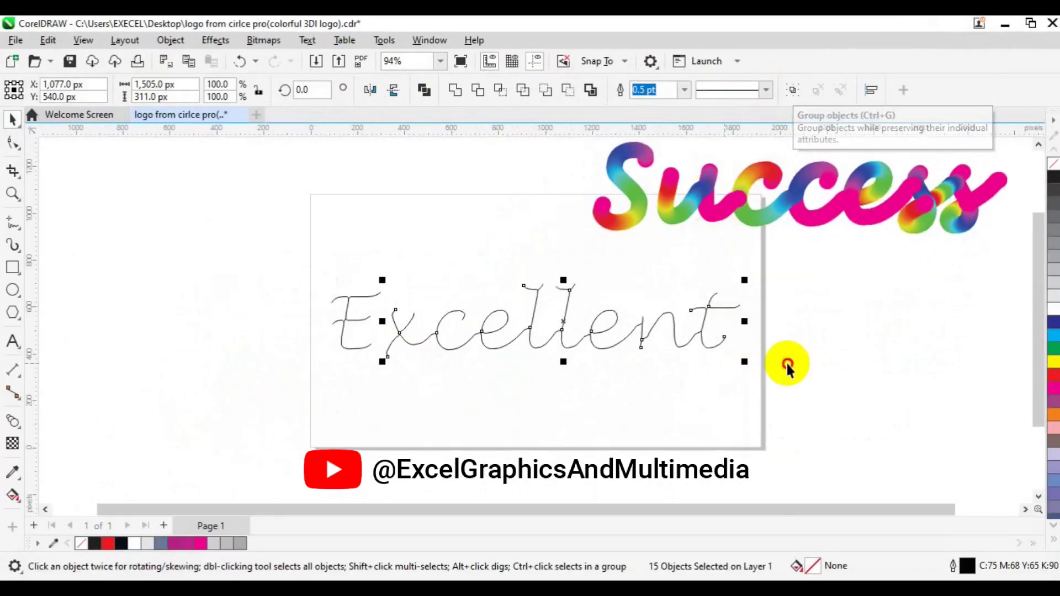
# - Test that the broken-apart paths are separate by moving the second e's loop and the n curve, undoing each move, and clear the selection
pyautogui.click(425, 336)
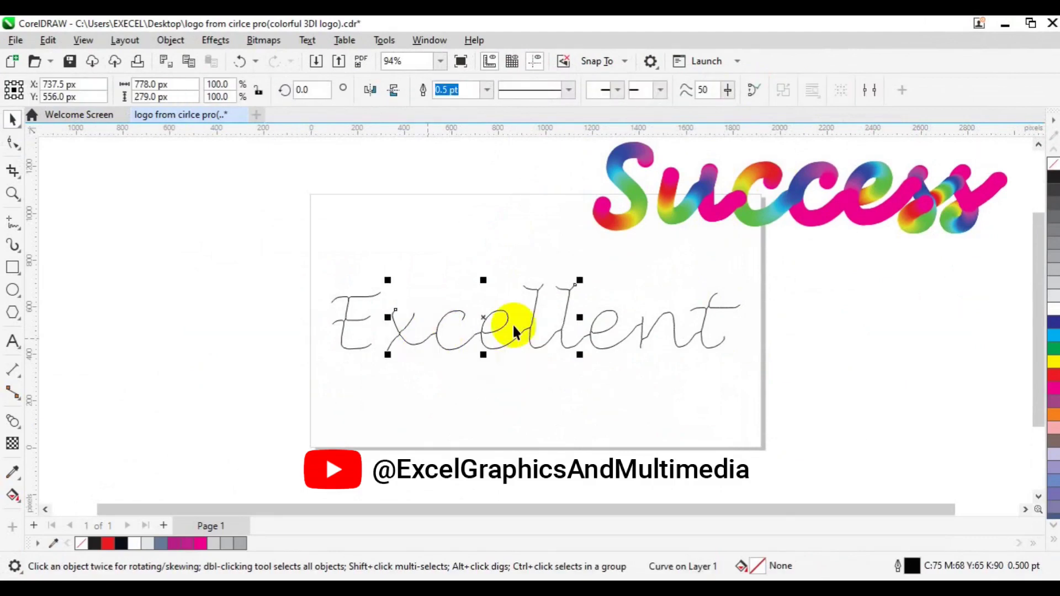
pyautogui.click(594, 330)
pyautogui.moveTo(594, 327); pyautogui.dragTo(601, 299)
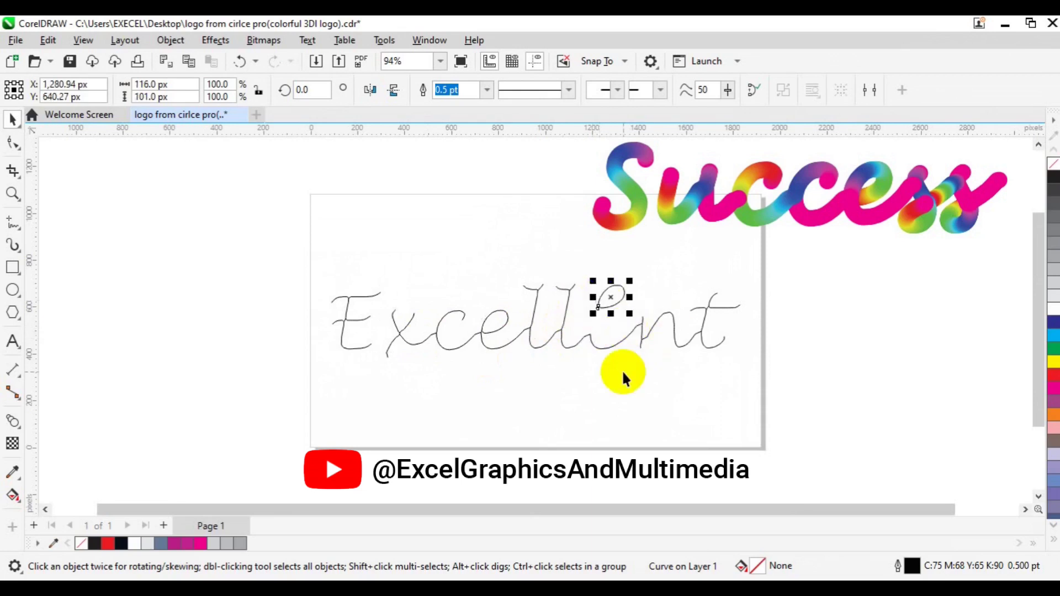
pyautogui.hotkey('ctrl', 'z')
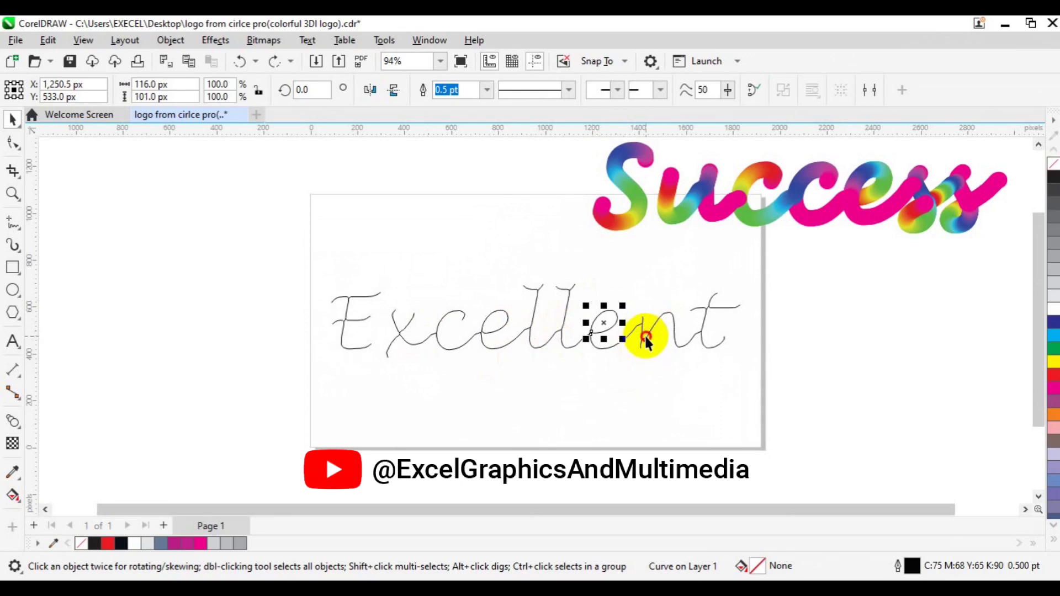
pyautogui.click(645, 337)
pyautogui.moveTo(646, 336); pyautogui.dragTo(679, 312)
pyautogui.hotkey('ctrl', 'z')
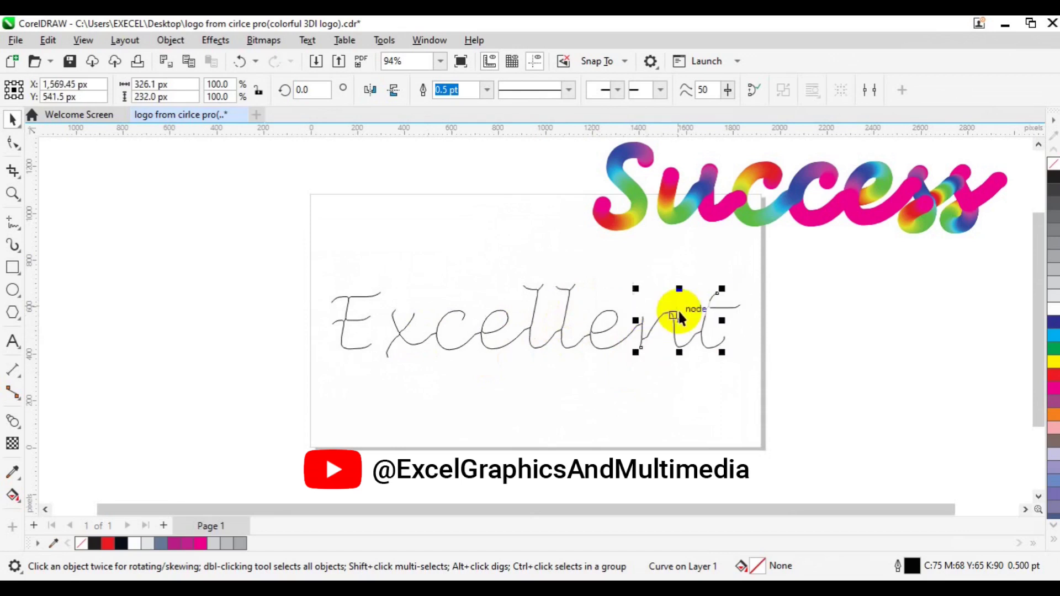
pyautogui.click(165, 368)
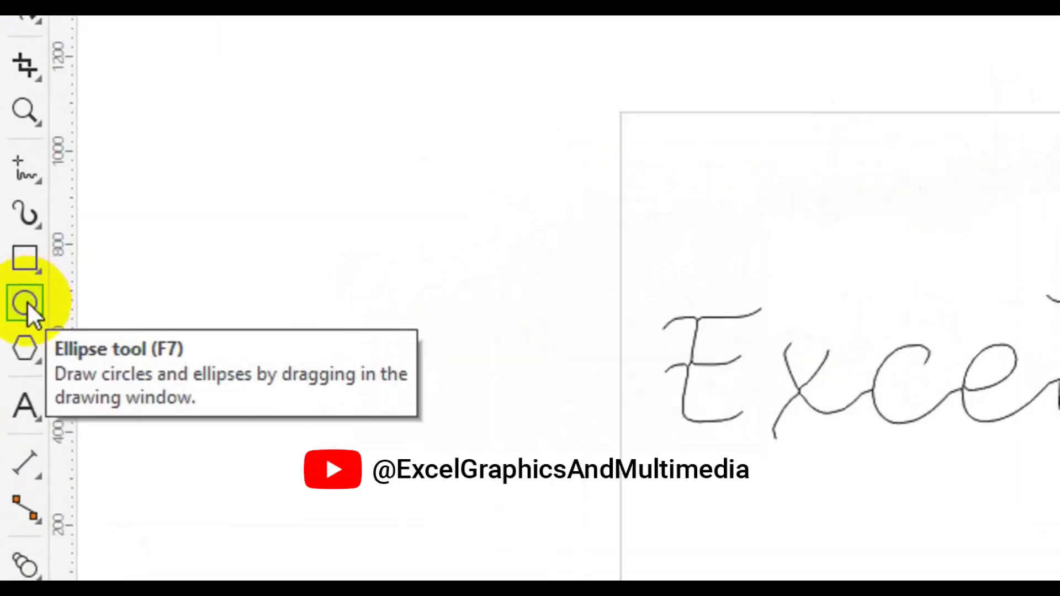
# - Draw a circle about 70 px in diameter beside the page, fill it with magenta, remove its outline and select it
pyautogui.click(27, 304)
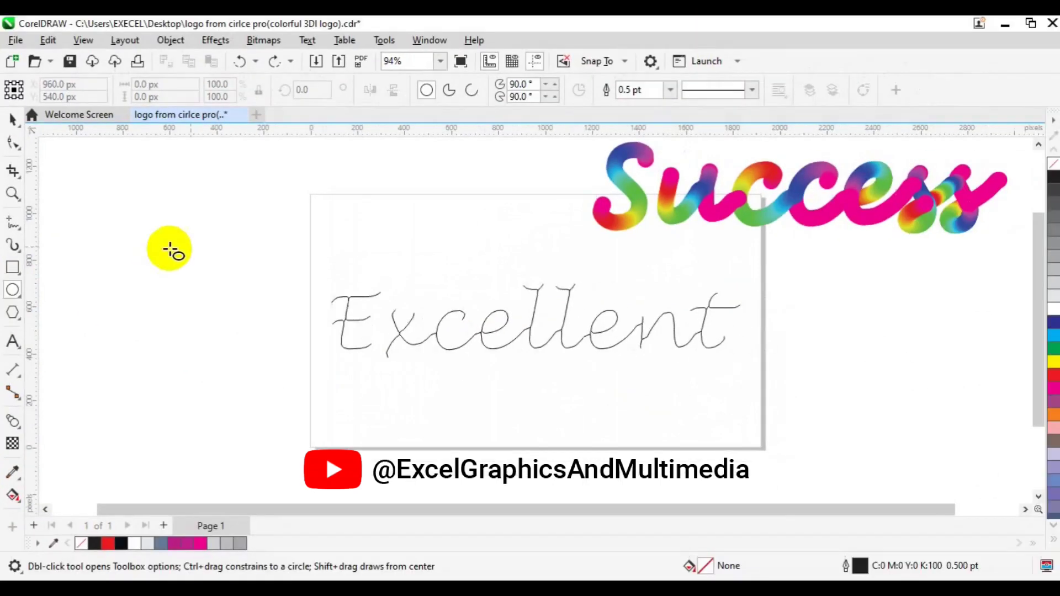
pyautogui.moveTo(164, 236); pyautogui.dragTo(178, 249)
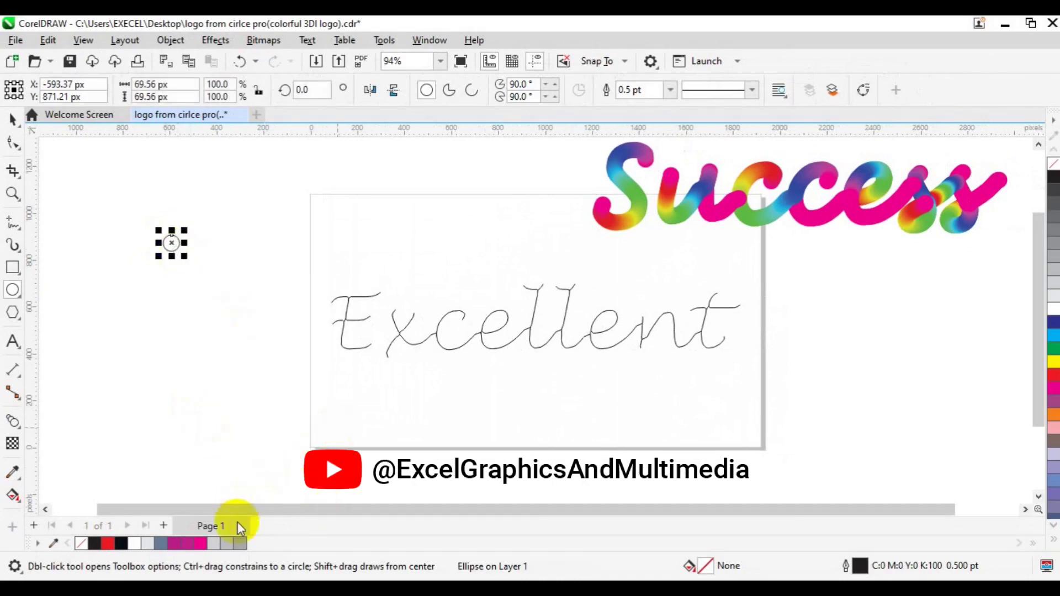
pyautogui.click(202, 544)
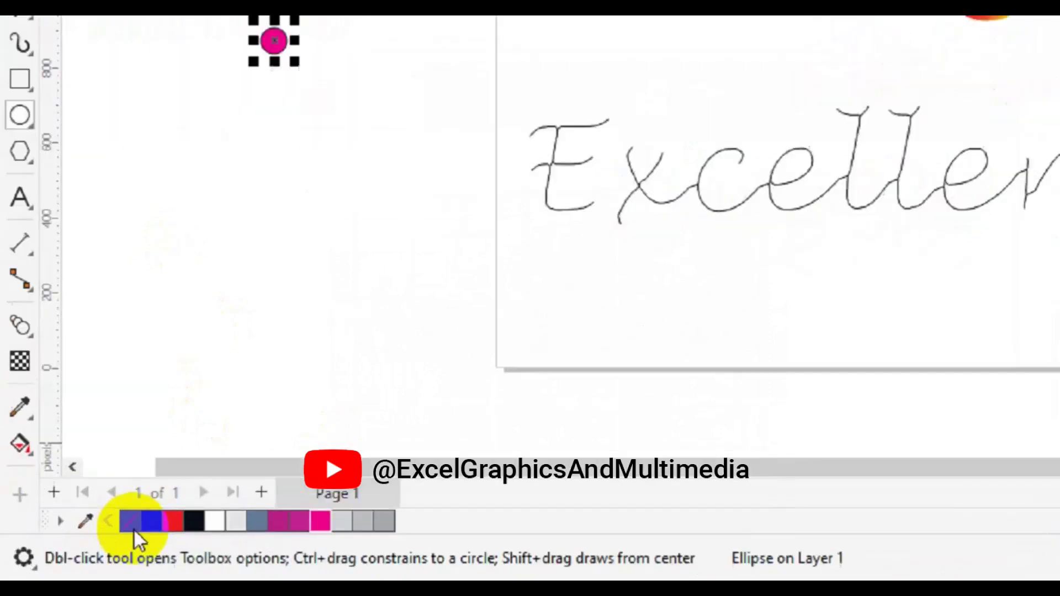
pyautogui.rightClick(83, 549)
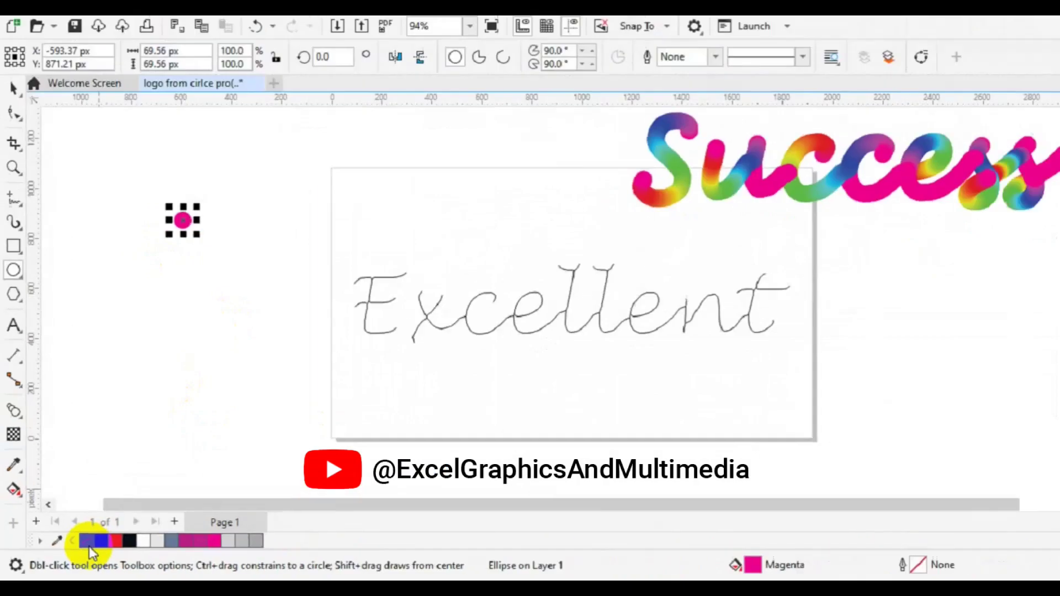
pyautogui.click(11, 118)
pyautogui.click(171, 242)
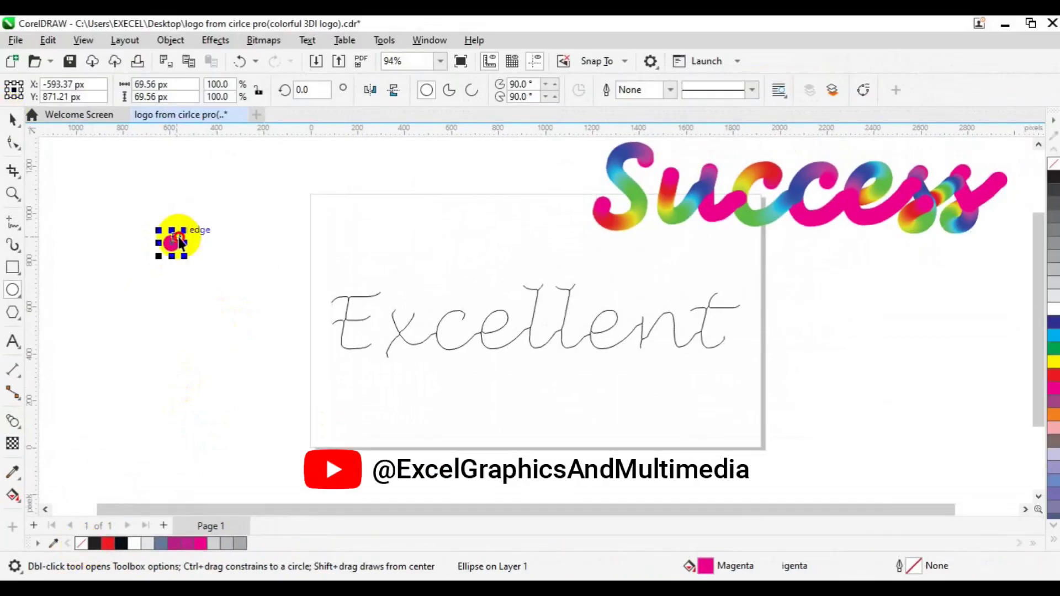
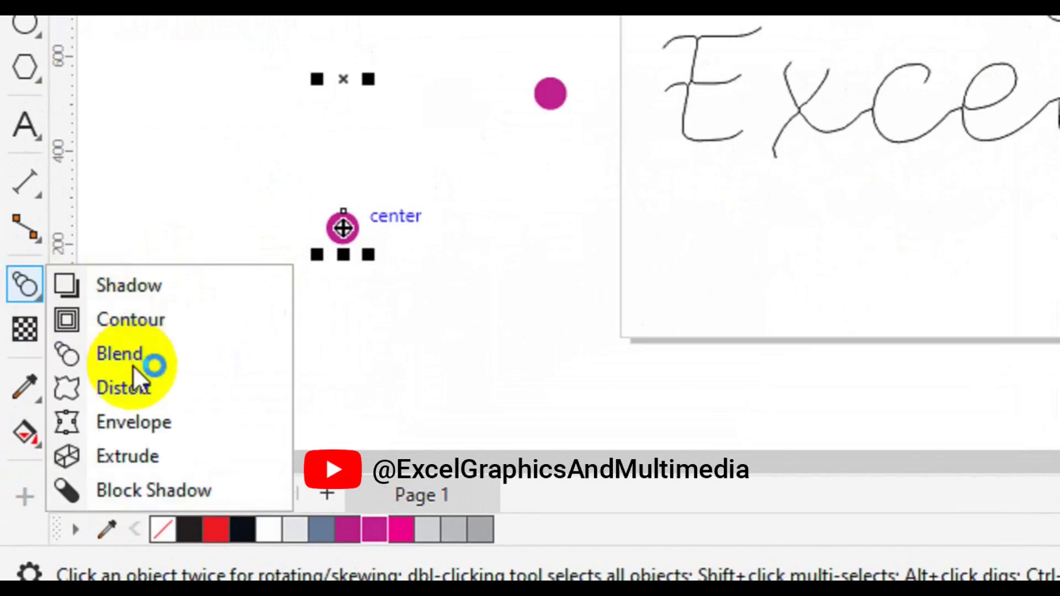
# - Blend the outer magenta circle into the purple circle directly below it, using 100 blend steps
pyautogui.click(127, 359)
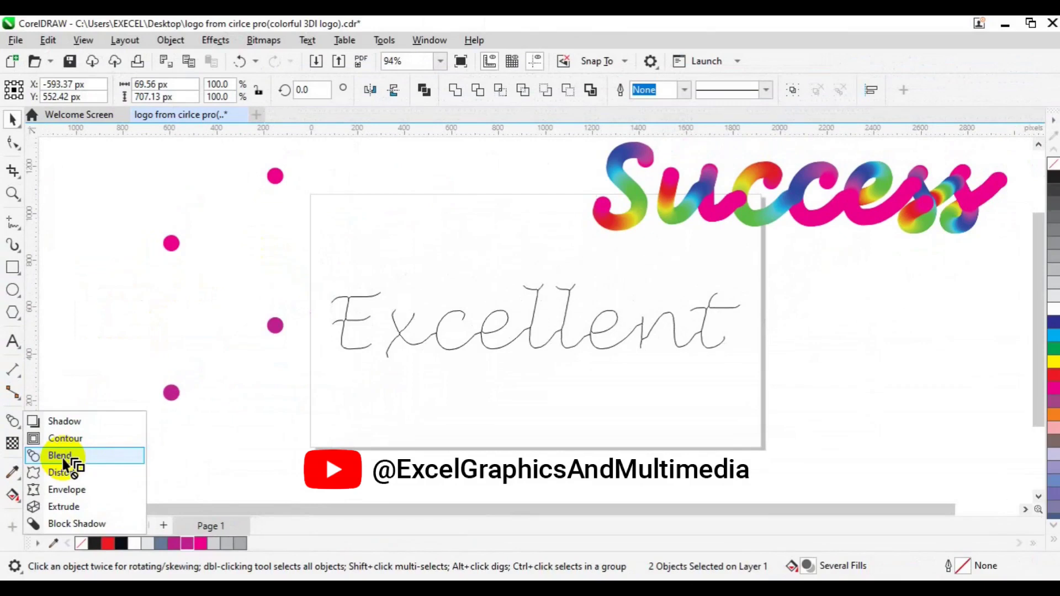
pyautogui.click(59, 456)
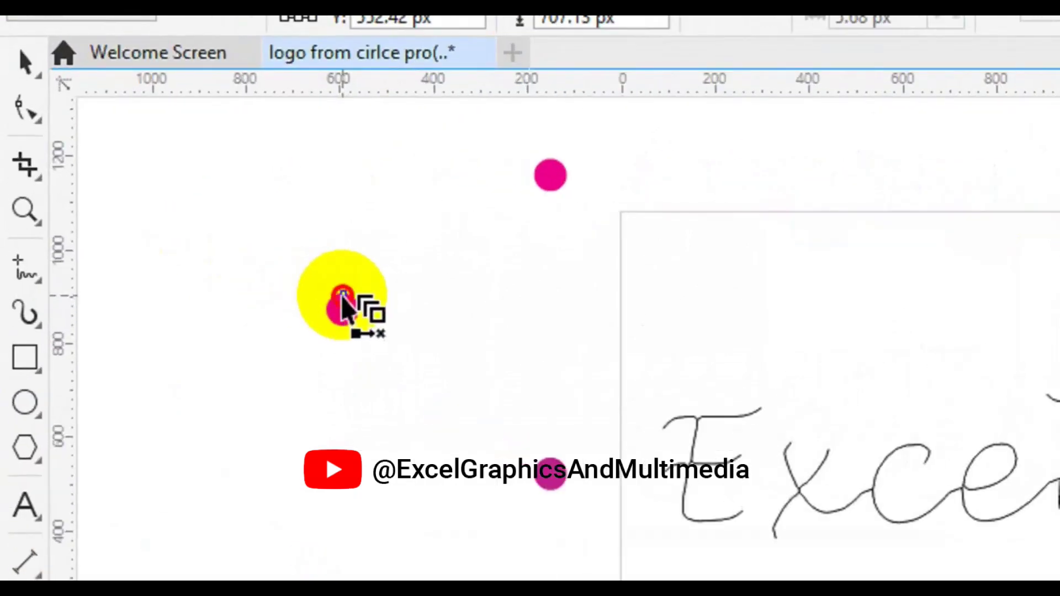
pyautogui.moveTo(340, 296); pyautogui.dragTo(343, 591)
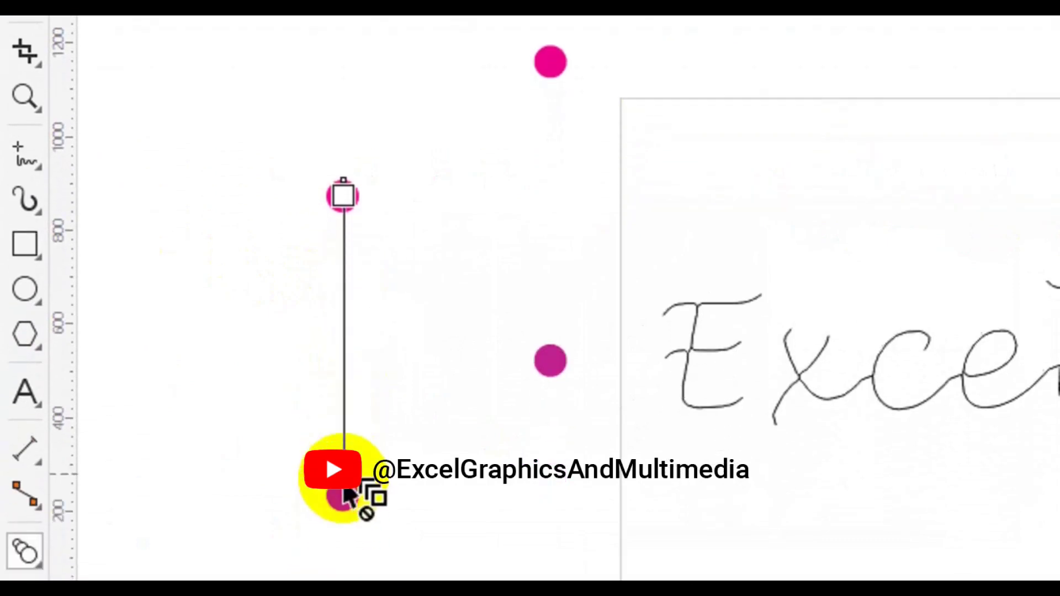
pyautogui.moveTo(343, 497); pyautogui.dragTo(343, 498)
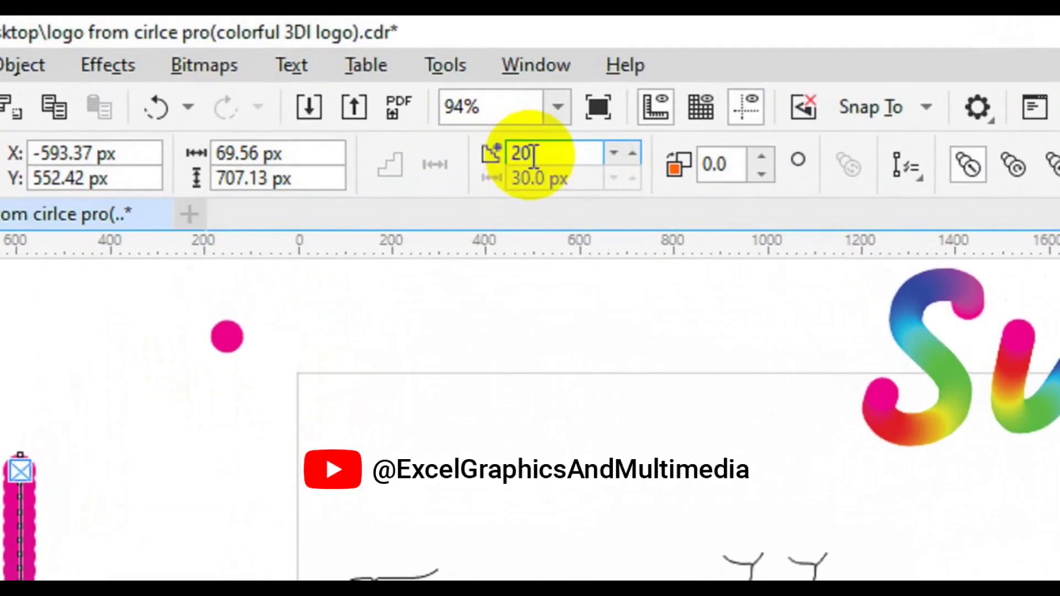
pyautogui.click(533, 157)
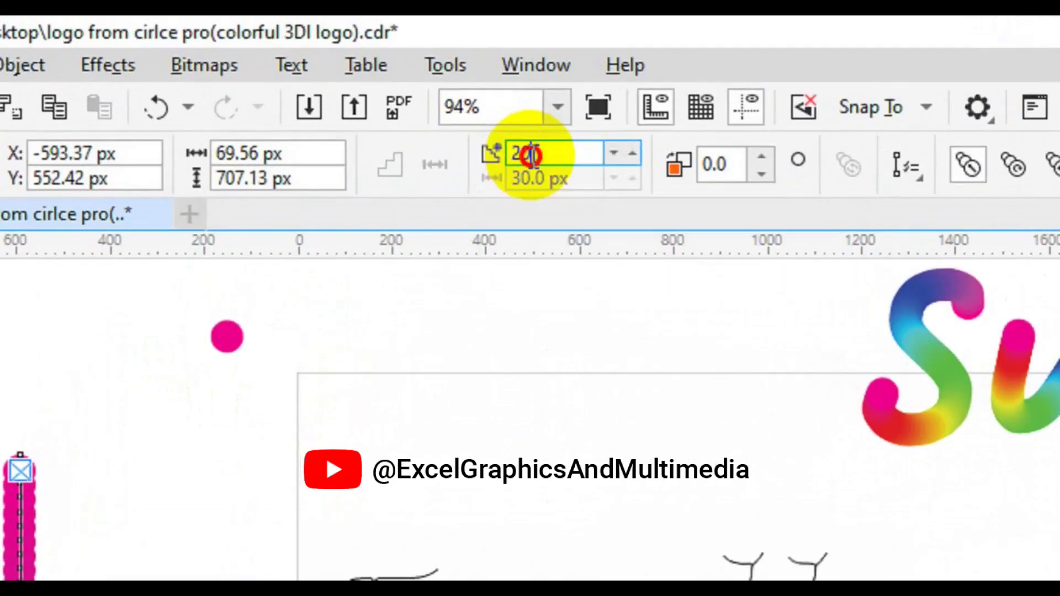
pyautogui.doubleClick(533, 157)
pyautogui.write('100')
pyautogui.press('Return')
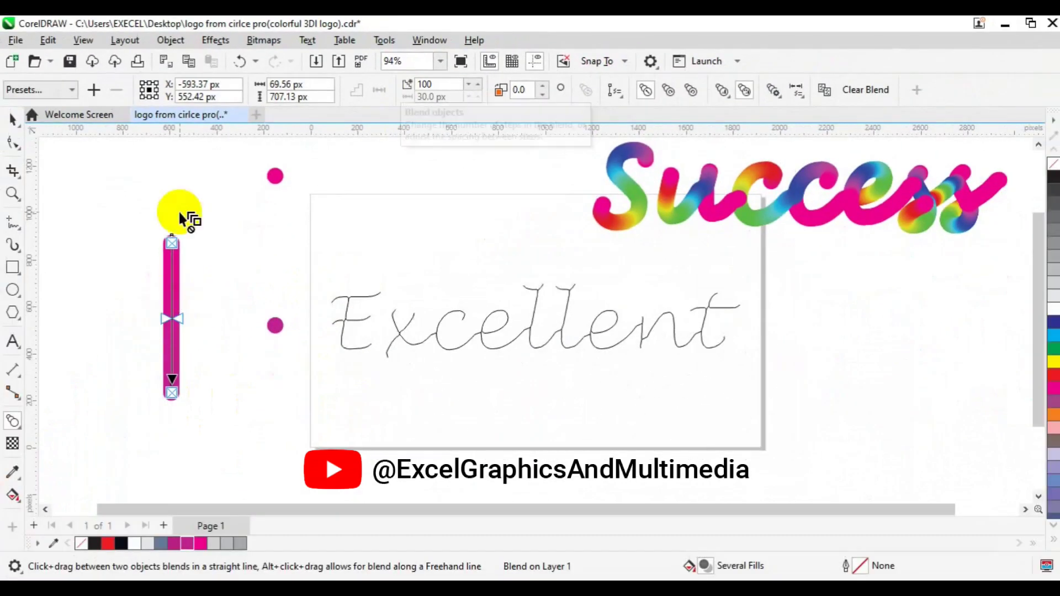
# - Move the blend beside the letter E and assign the E curve as the blend's new path
pyautogui.click(11, 126)
pyautogui.moveTo(177, 298); pyautogui.dragTo(308, 299)
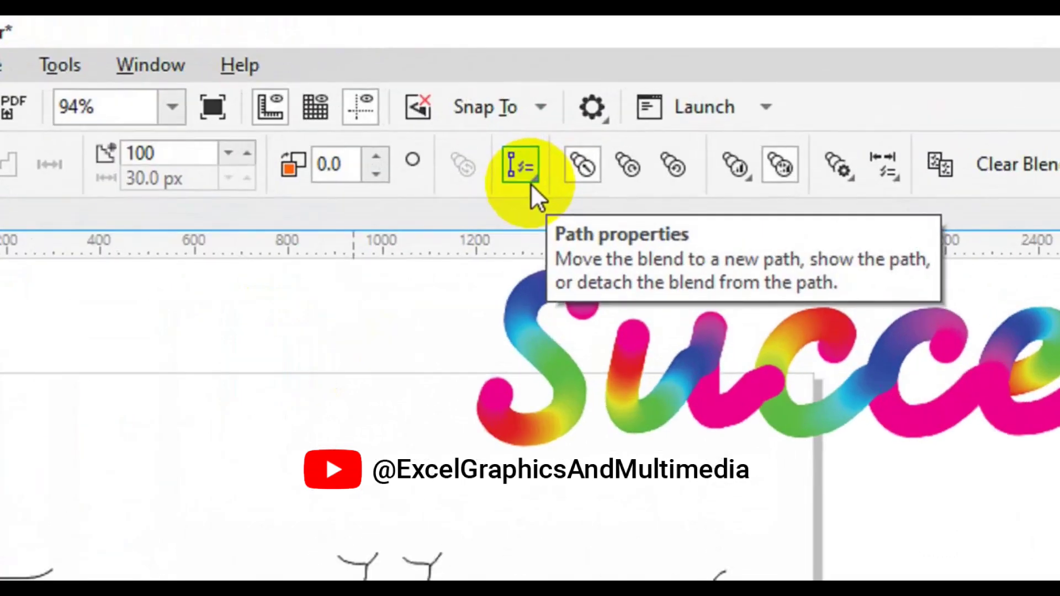
pyautogui.click(530, 181)
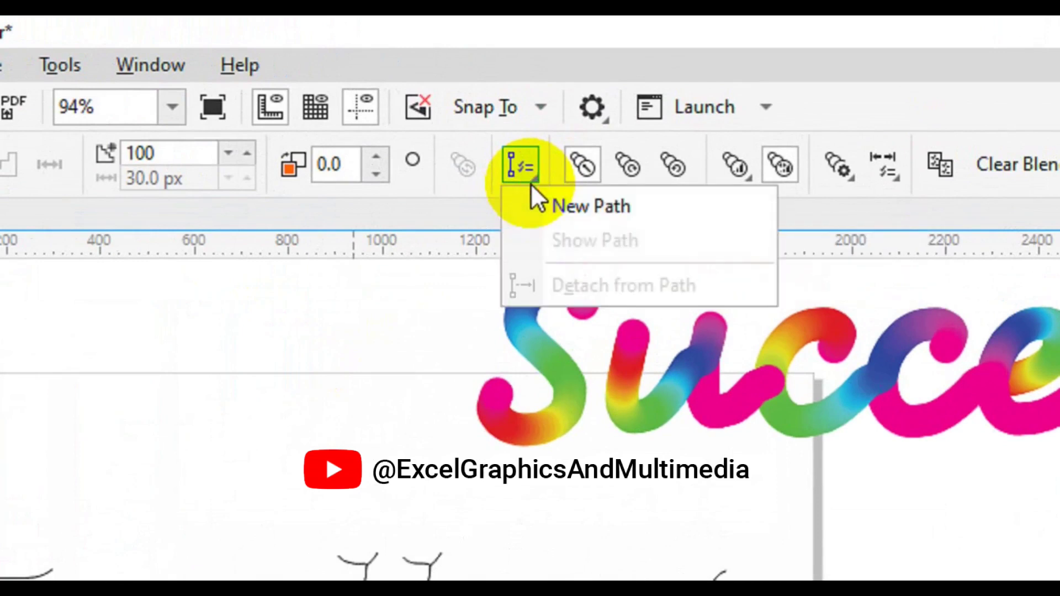
pyautogui.click(586, 207)
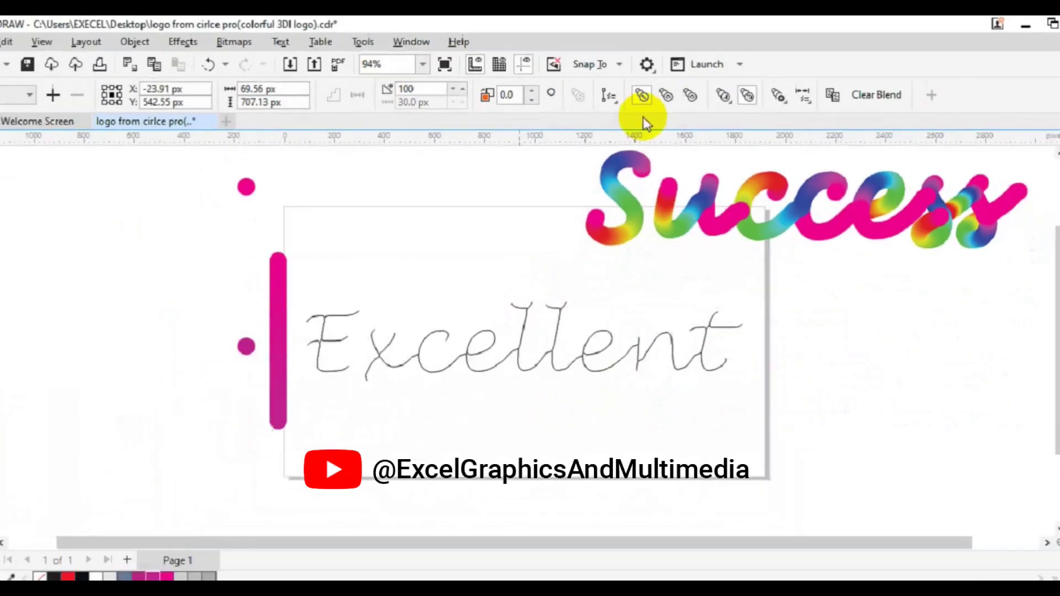
pyautogui.click(337, 296)
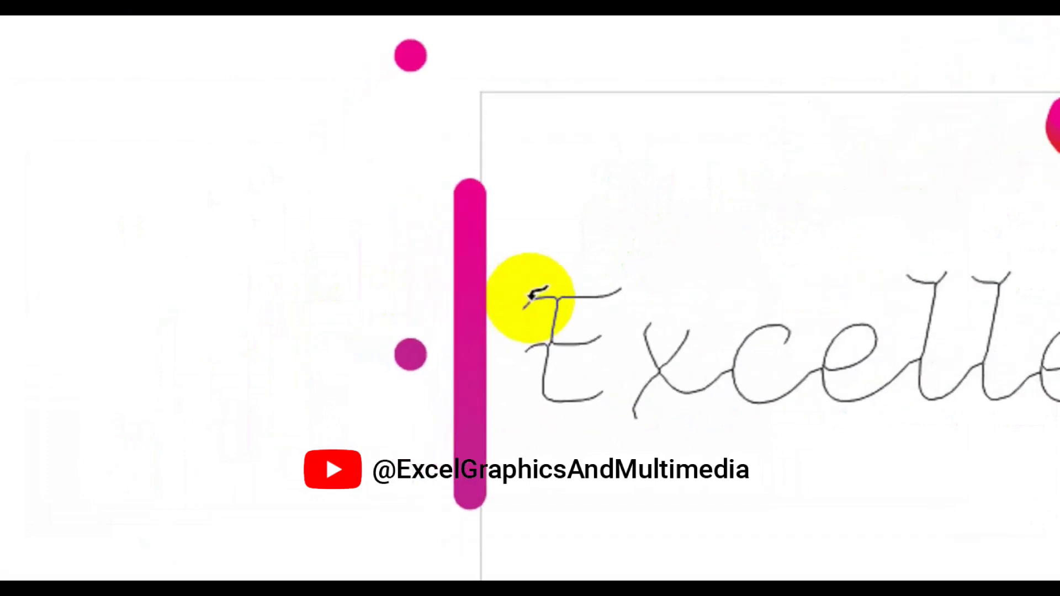
pyautogui.click(529, 296)
pyautogui.click(532, 310)
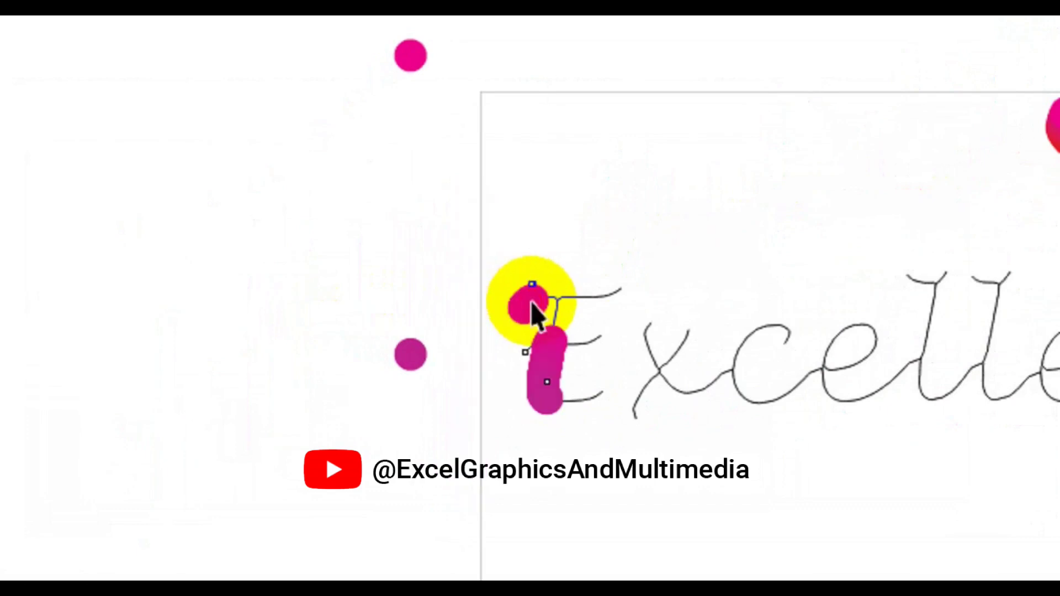
# - Select the blend on the letter E and set it to blend along the full path
pyautogui.click(539, 303)
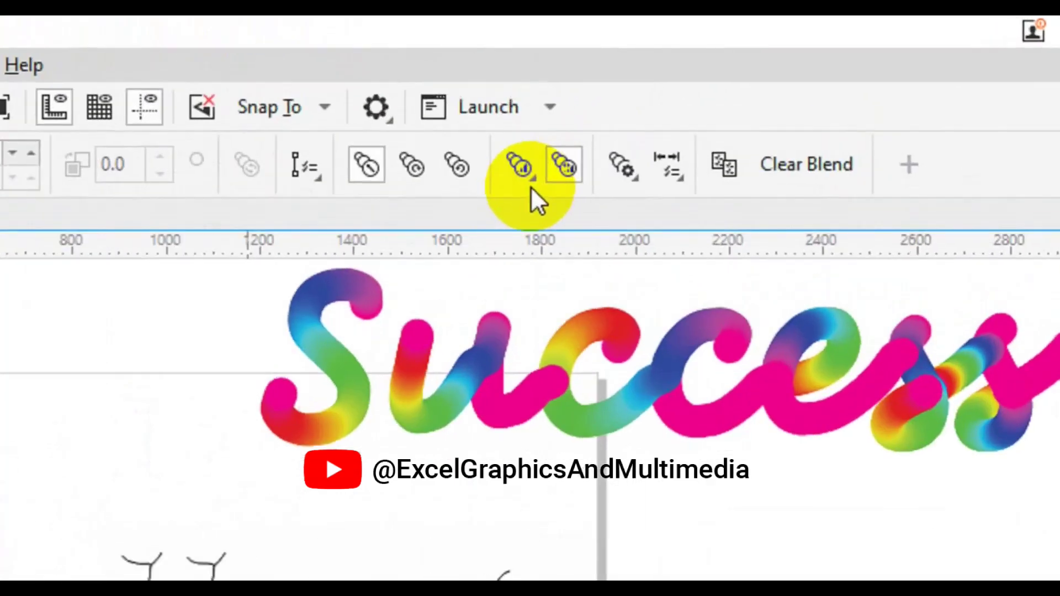
pyautogui.click(529, 181)
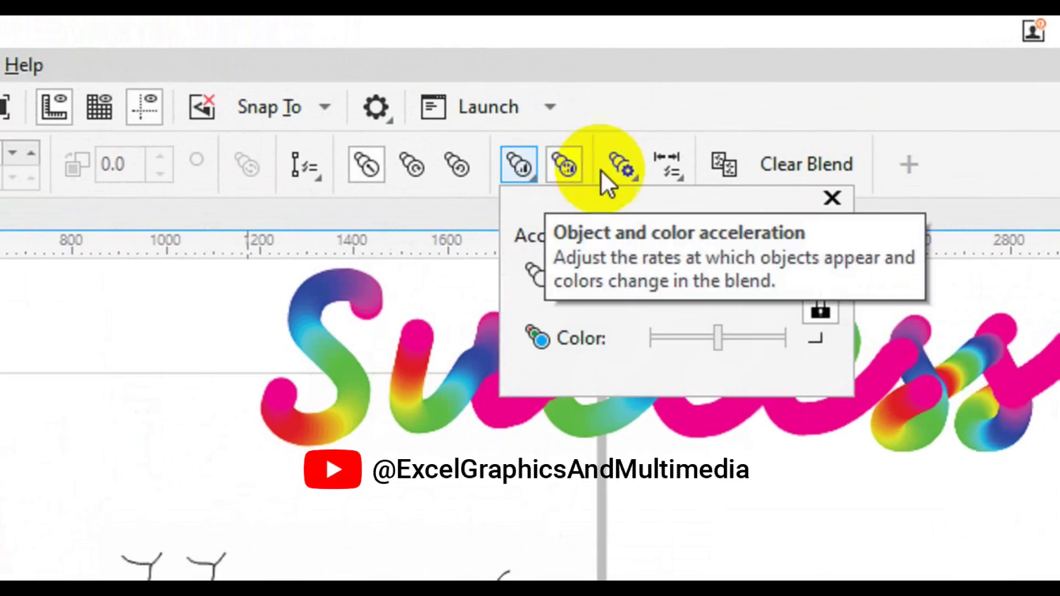
pyautogui.click(642, 182)
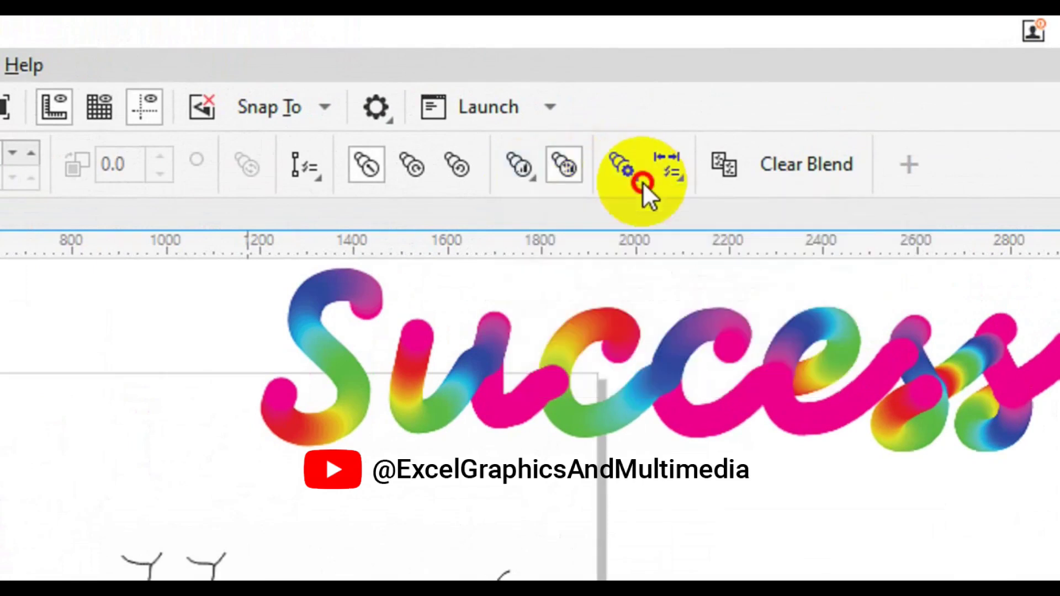
pyautogui.click(638, 177)
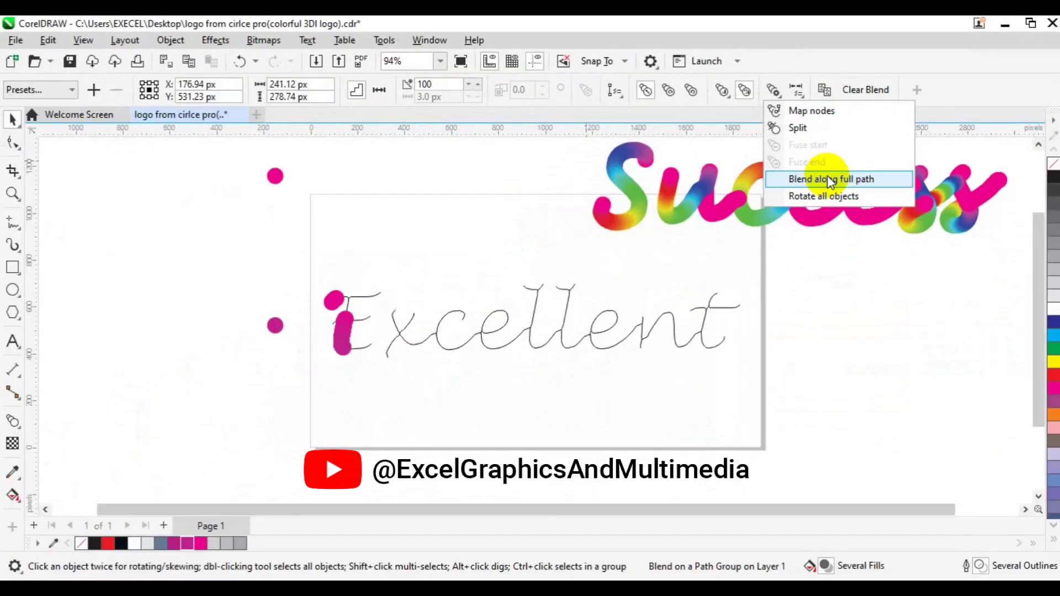
pyautogui.click(829, 180)
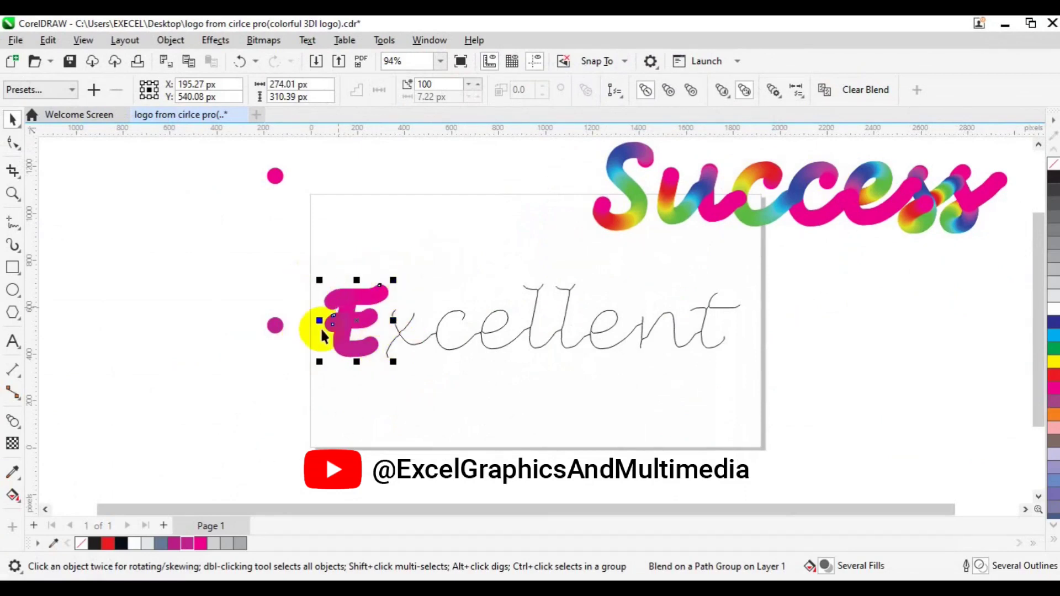
# - Select the remaining magenta and purple circles beside the page and duplicate the pair
pyautogui.click(276, 326)
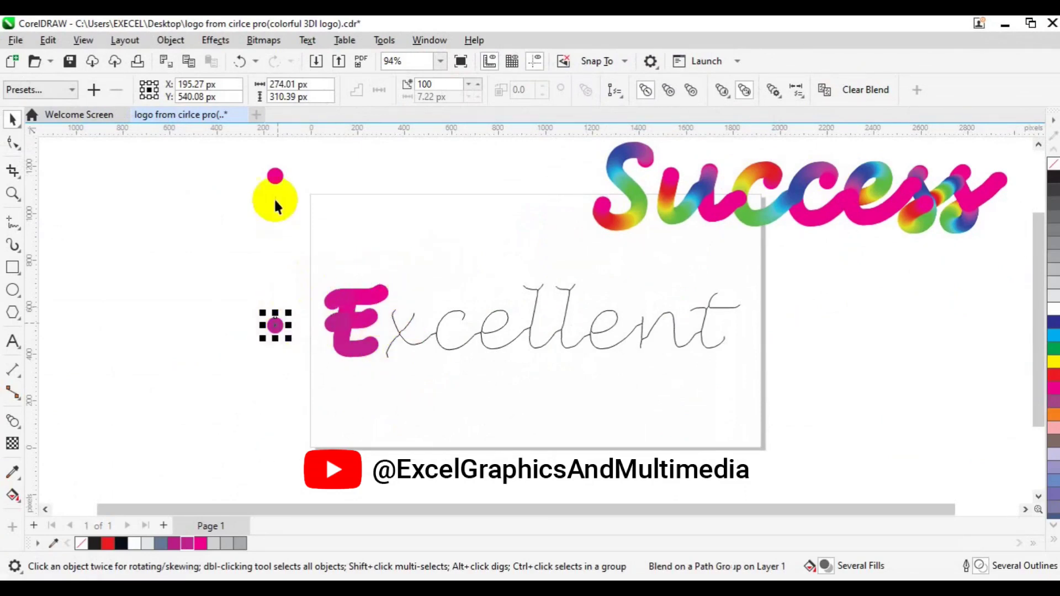
pyautogui.keyDown('shift'); pyautogui.click(278, 178); pyautogui.keyUp('shift')
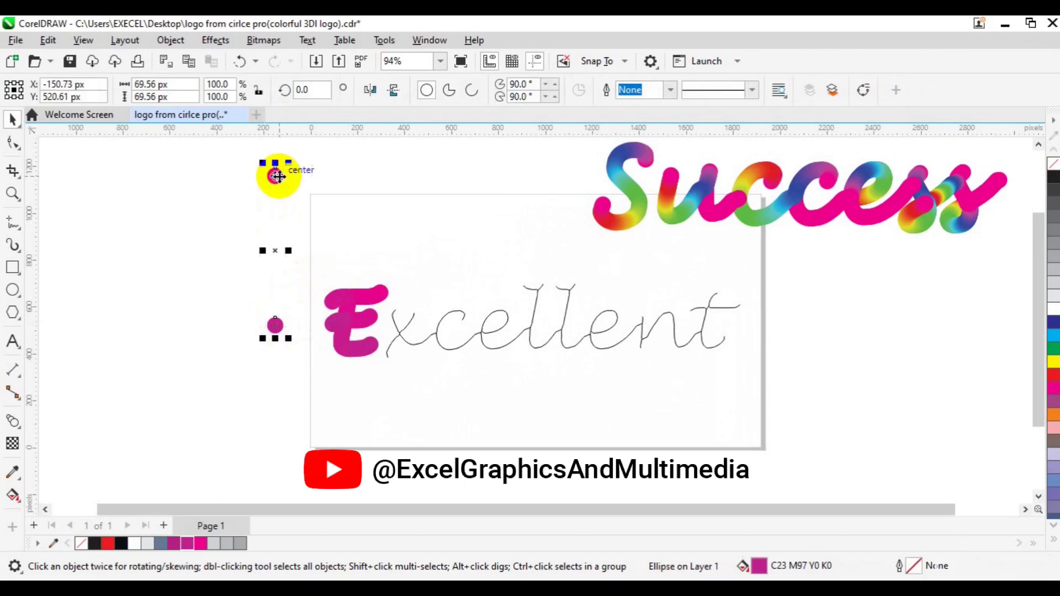
pyautogui.hotkey('ctrl', 'd')
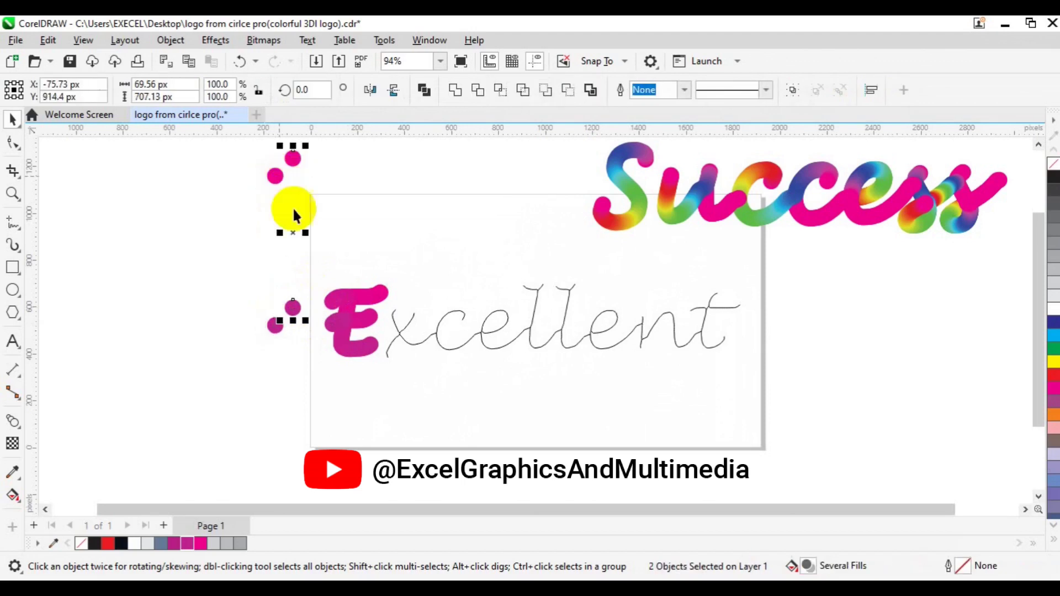
# - Blend the duplicated magenta circle into the duplicated purple circle and set the blend to 100 steps
pyautogui.click(15, 425)
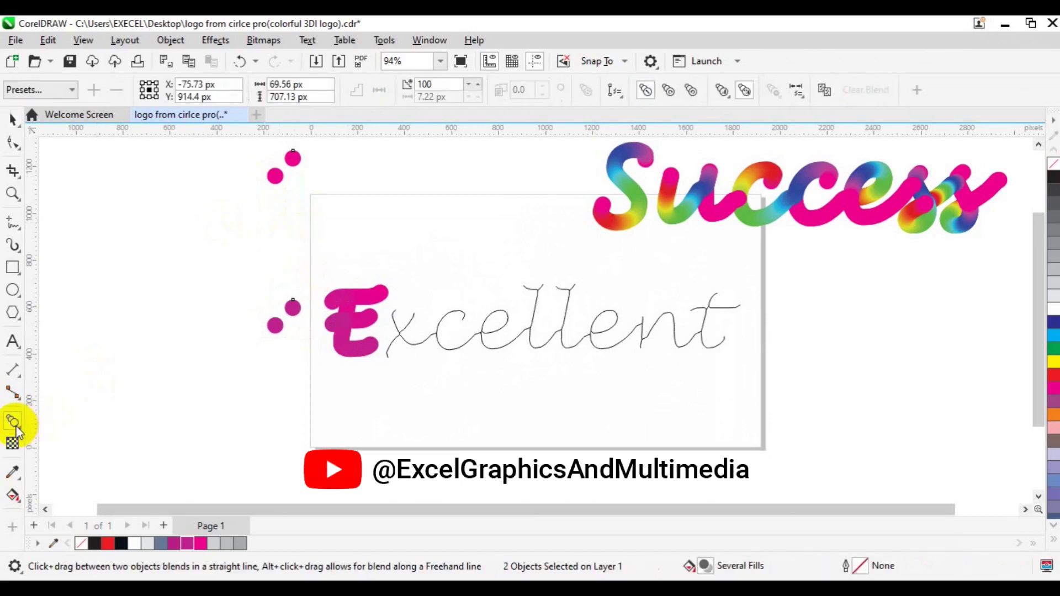
pyautogui.moveTo(293, 153); pyautogui.dragTo(293, 307)
pyautogui.click(427, 84)
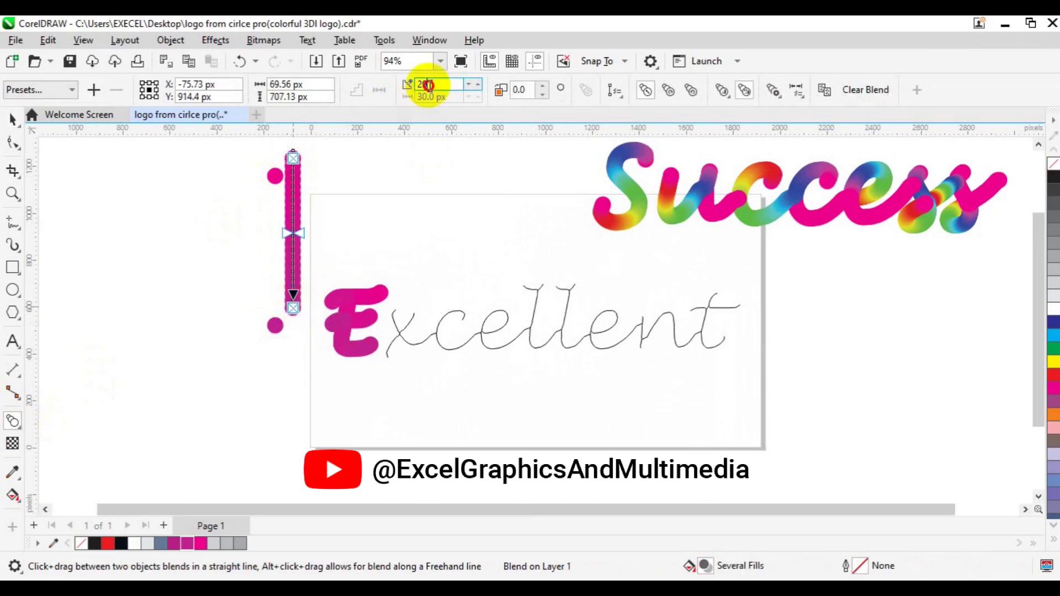
pyautogui.doubleClick(429, 85)
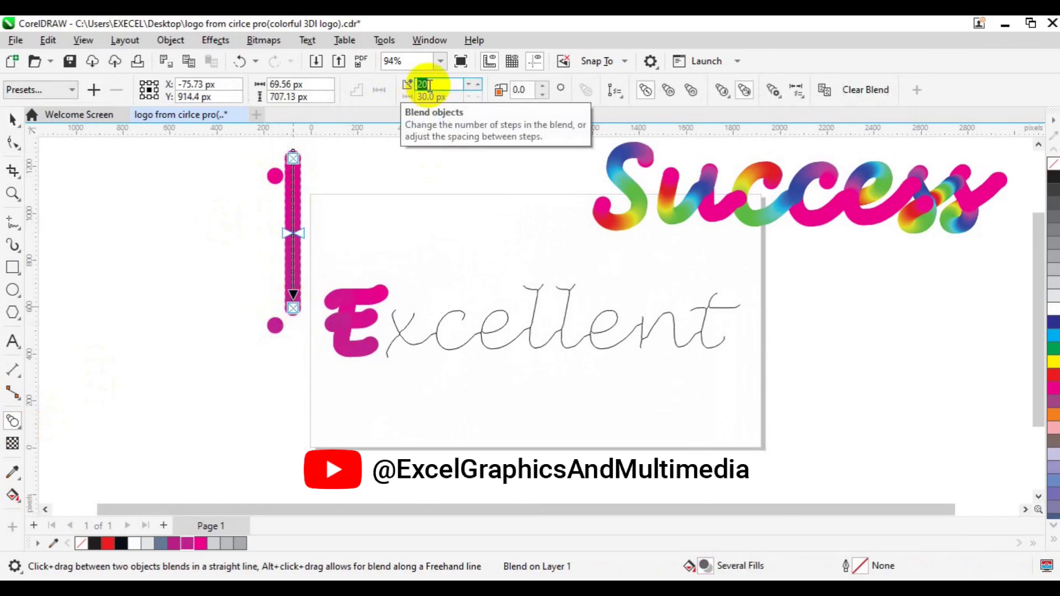
pyautogui.write('100')
pyautogui.press('Return')
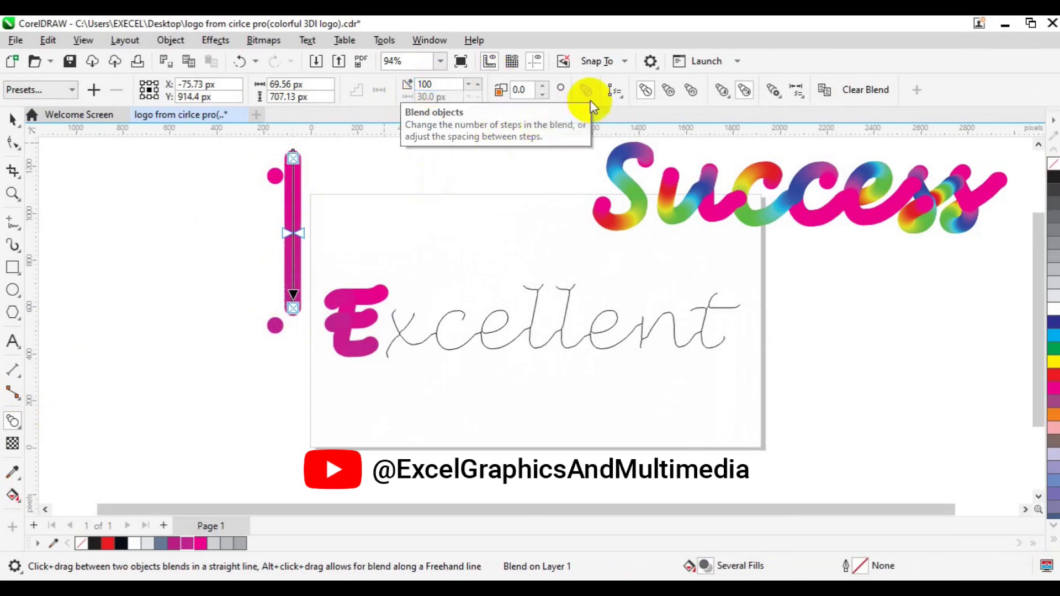
# - Assign the long connecting curve that starts at the x as the blend's new path and blend along the full path
pyautogui.click(623, 99)
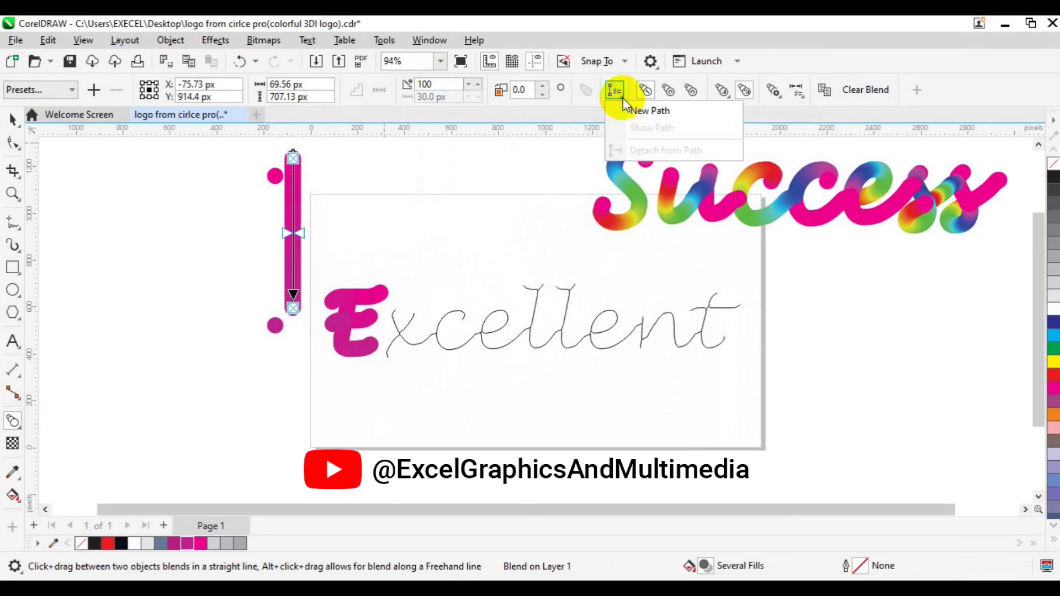
pyautogui.click(642, 112)
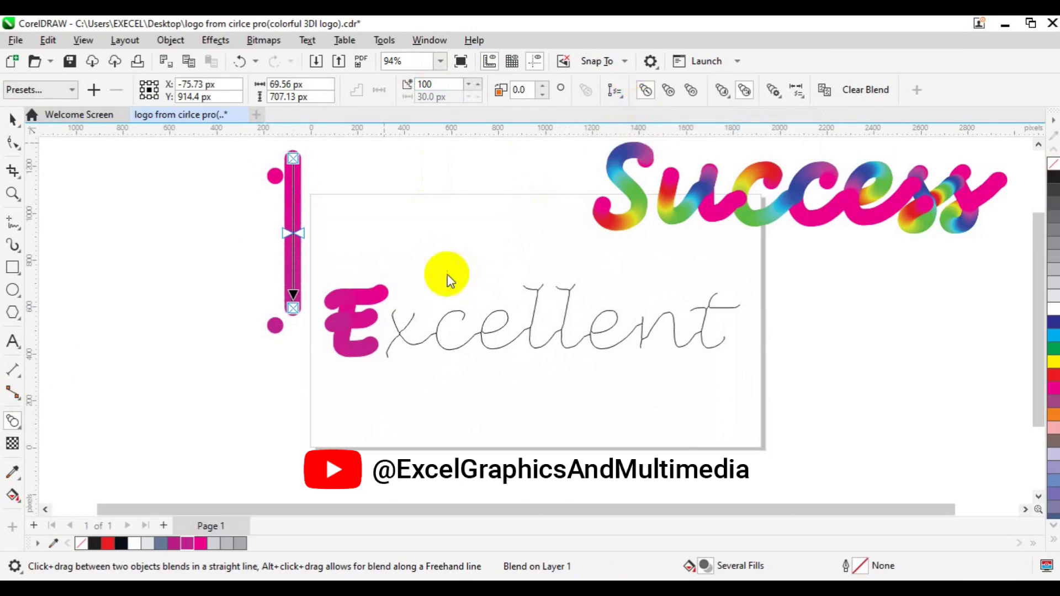
pyautogui.click(392, 312)
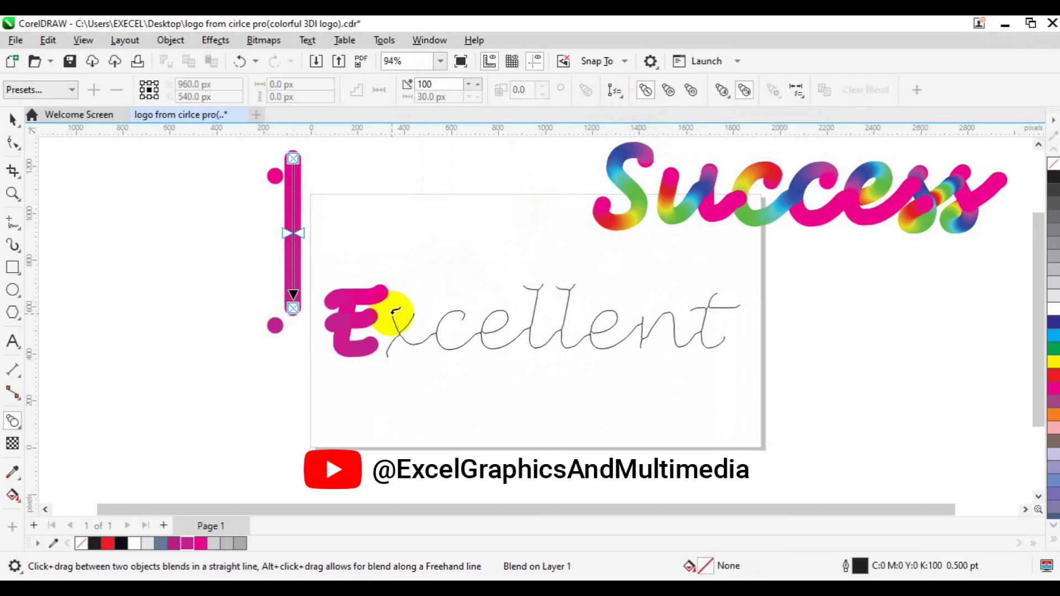
pyautogui.click(393, 313)
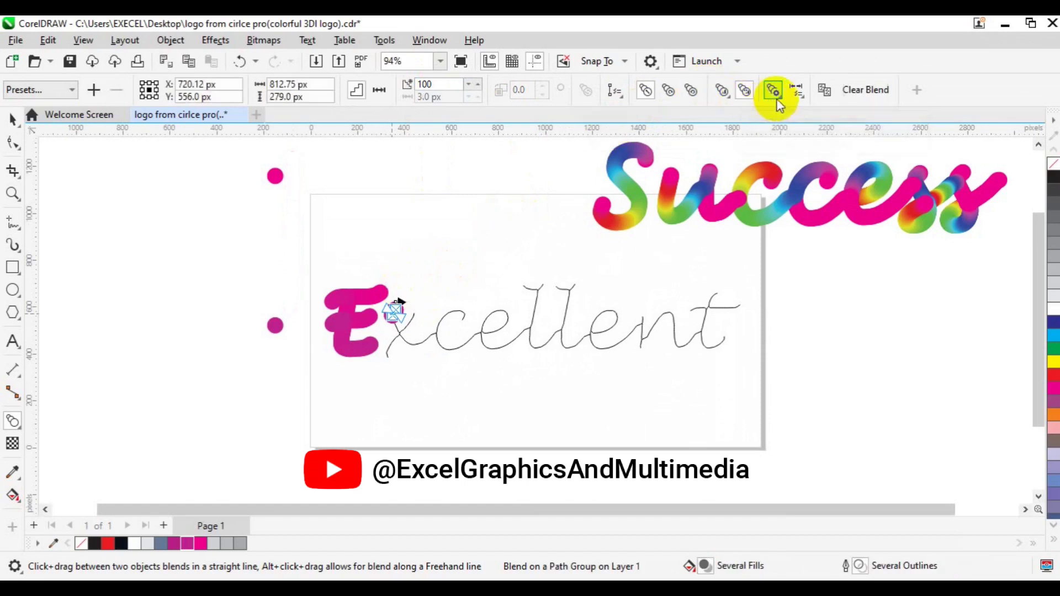
pyautogui.click(780, 99)
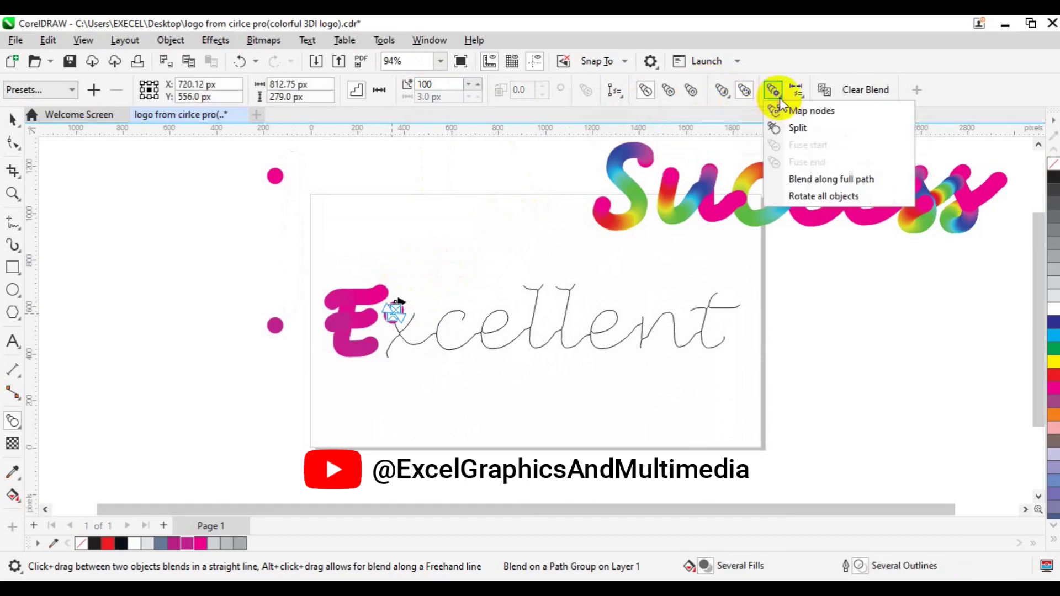
pyautogui.click(826, 180)
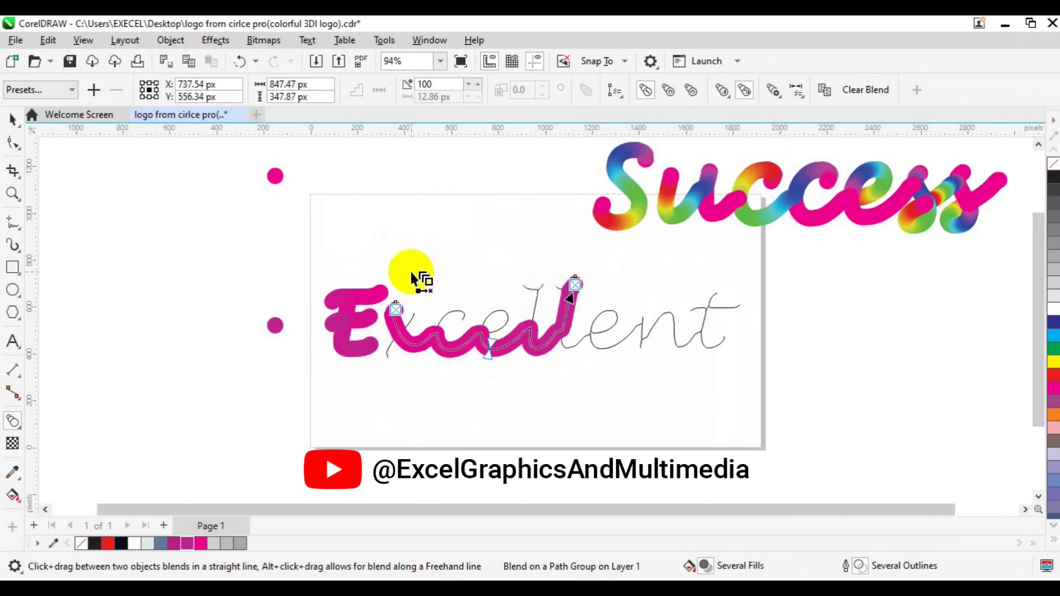
# - Select the remaining purple and magenta circles beside the page and duplicate the pair
pyautogui.click(13, 118)
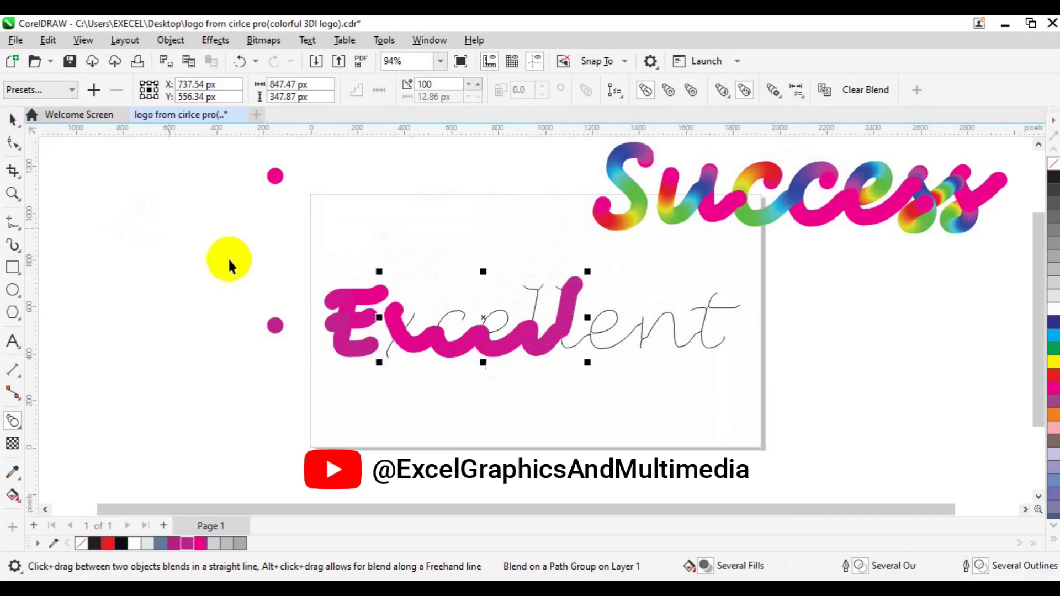
pyautogui.click(279, 324)
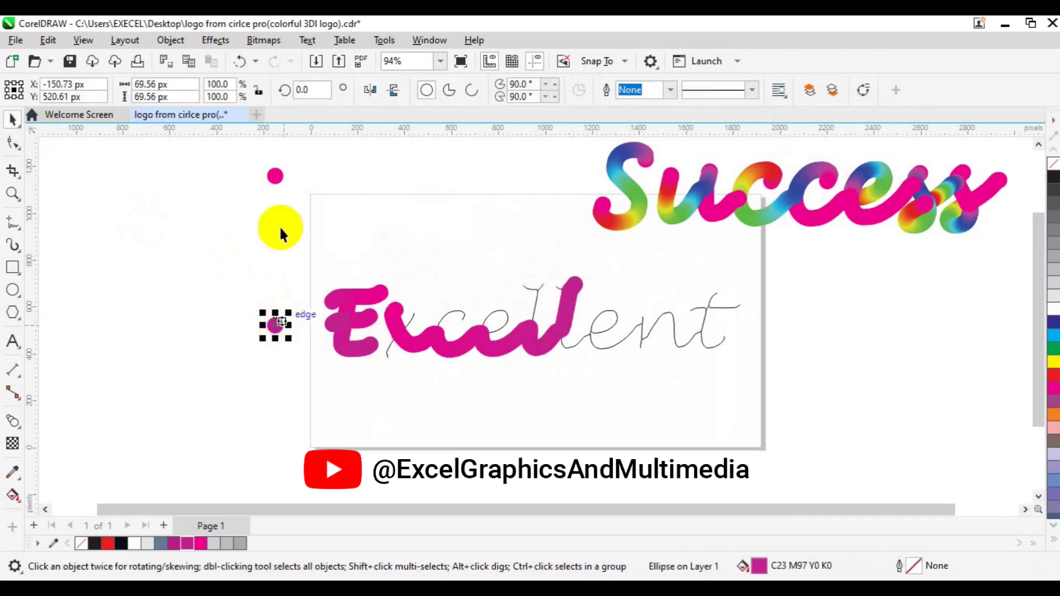
pyautogui.keyDown('shift'); pyautogui.click(274, 178); pyautogui.keyUp('shift')
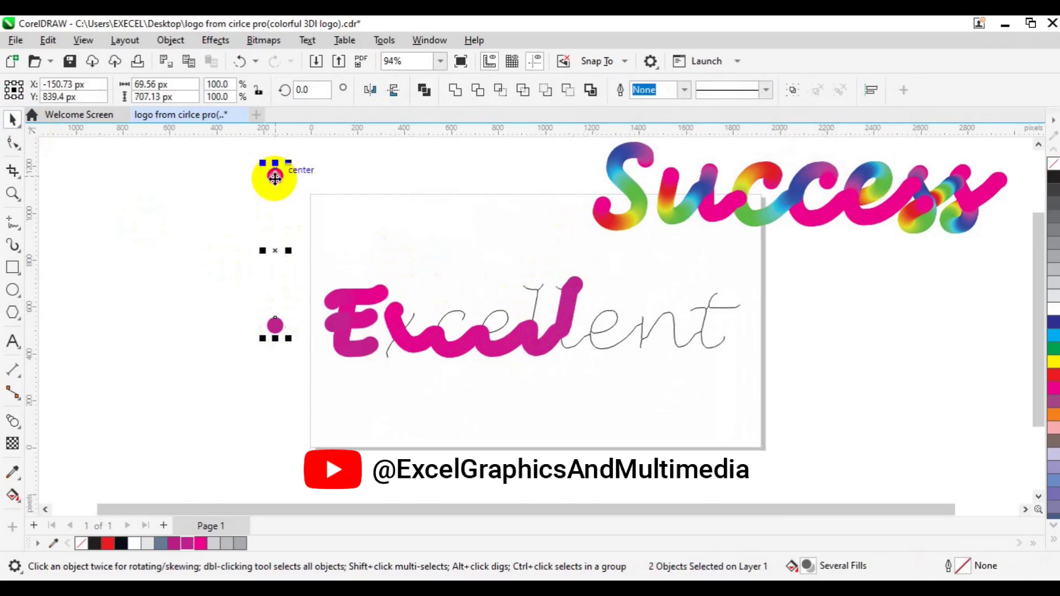
pyautogui.hotkey('ctrl', 'd')
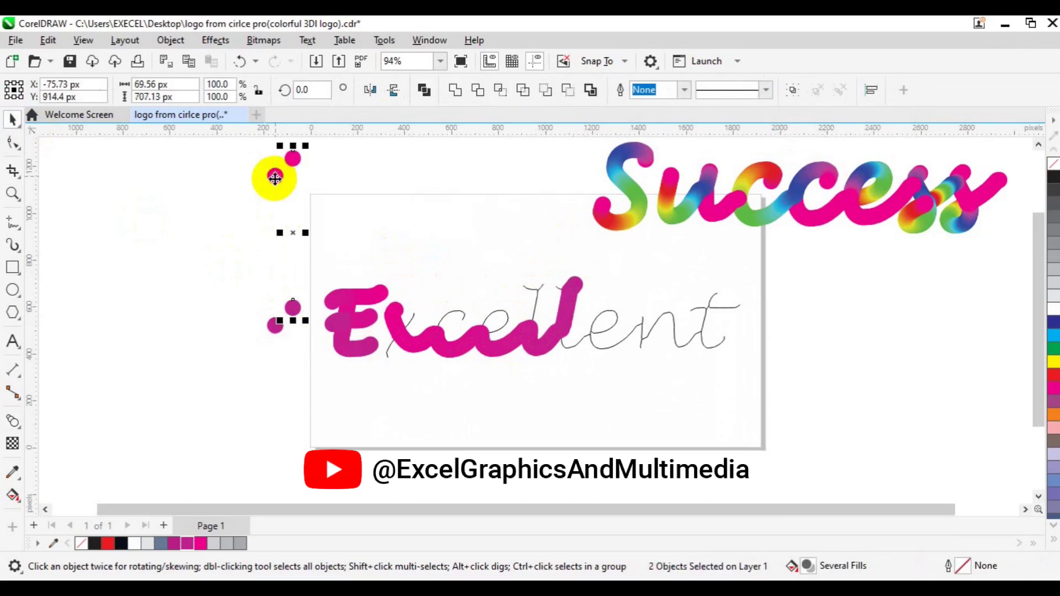
# - Blend the duplicated magenta circle into the duplicated purple circle and set the blend to 100 steps
pyautogui.click(11, 421)
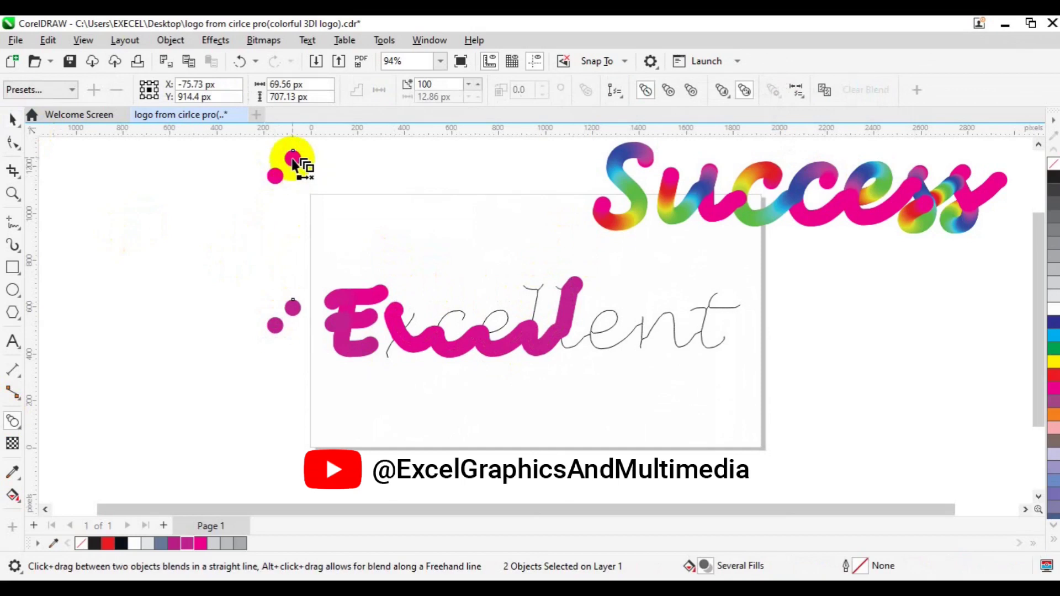
pyautogui.moveTo(292, 155); pyautogui.dragTo(297, 308)
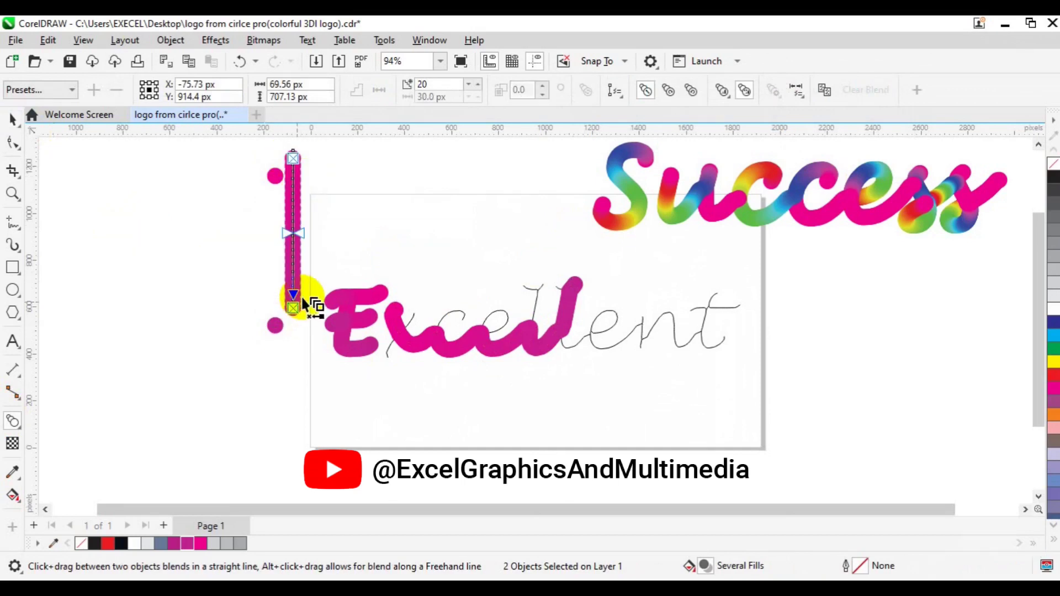
pyautogui.click(427, 87)
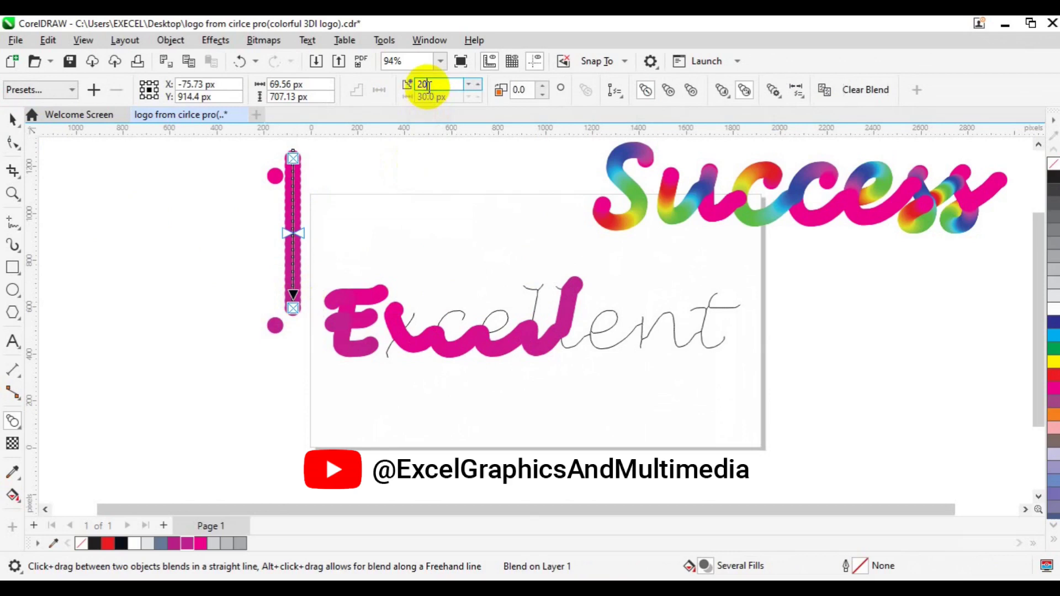
pyautogui.doubleClick(428, 85)
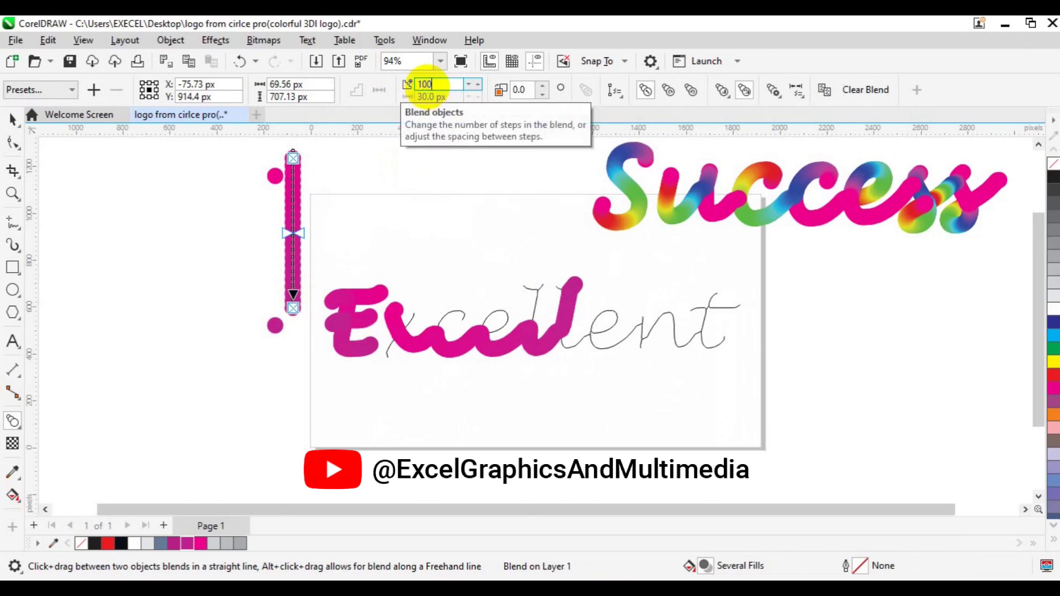
pyautogui.write('100')
pyautogui.press('Return')
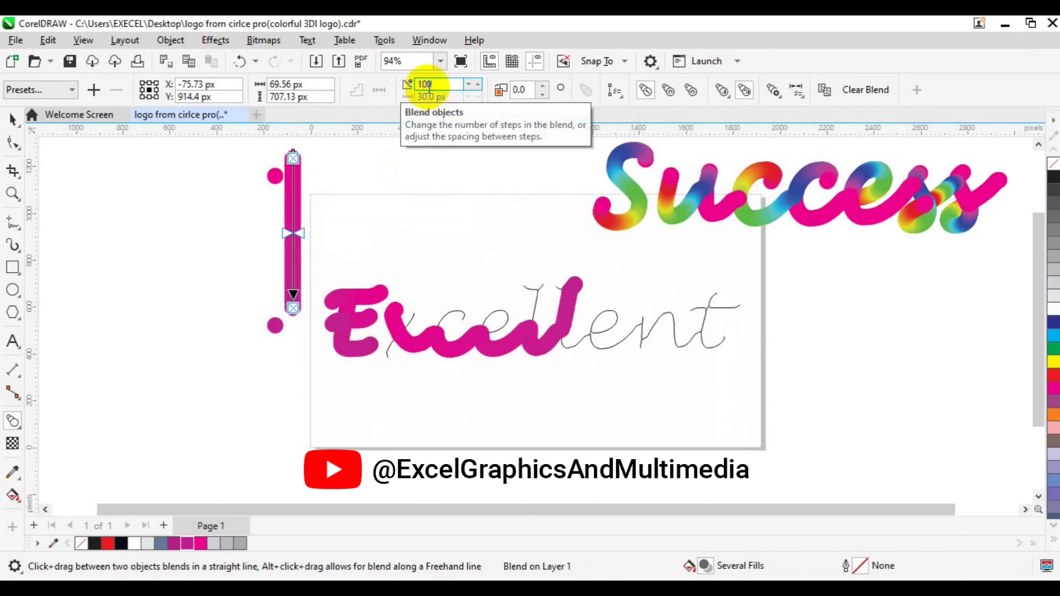
# - Assign the upper-right stroke of the x as the new blend's path and blend along the full path
pyautogui.click(11, 121)
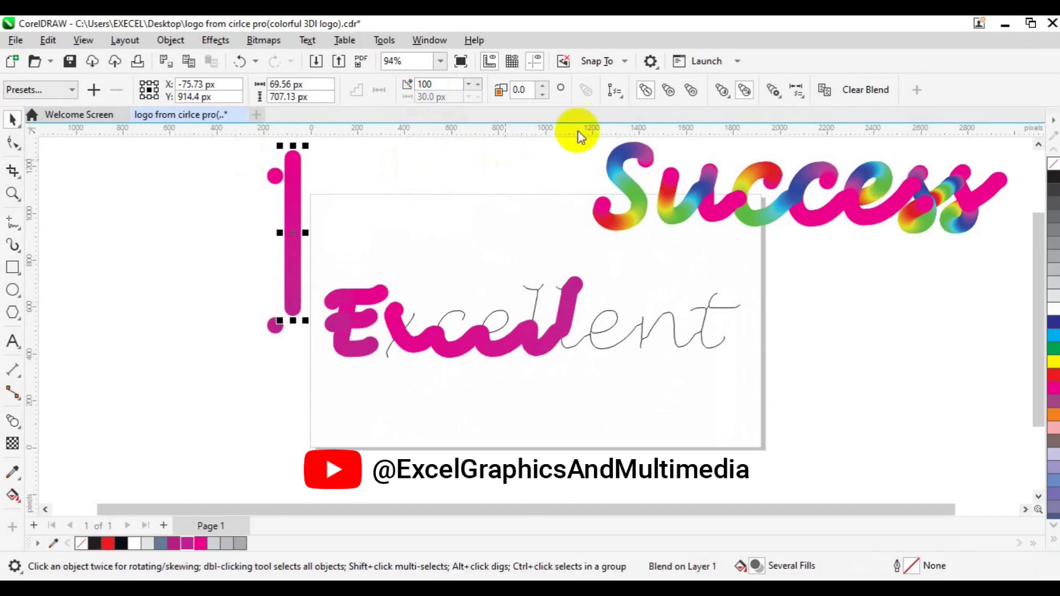
pyautogui.click(624, 98)
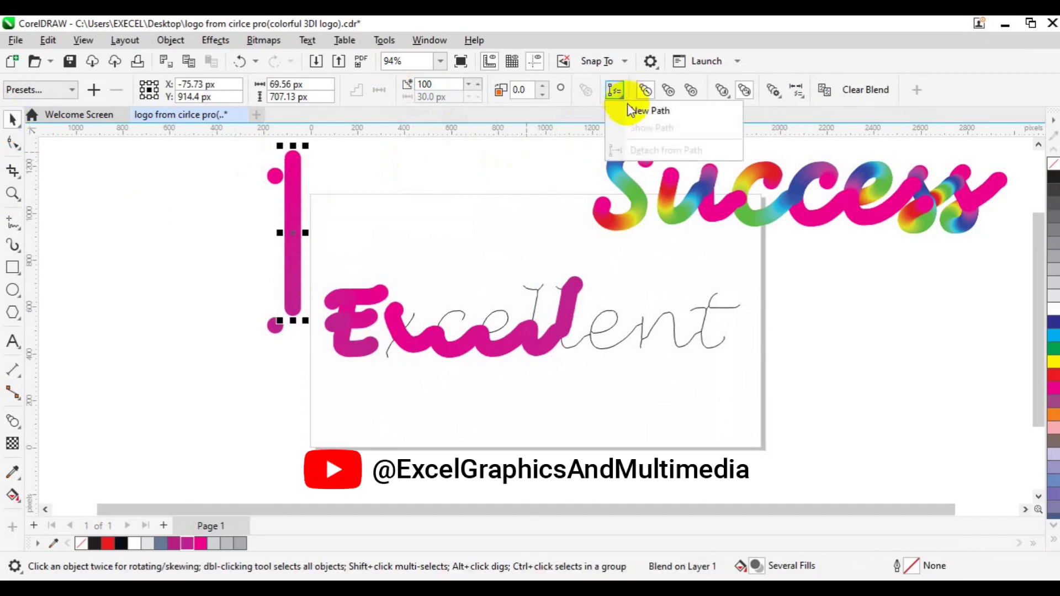
pyautogui.click(641, 113)
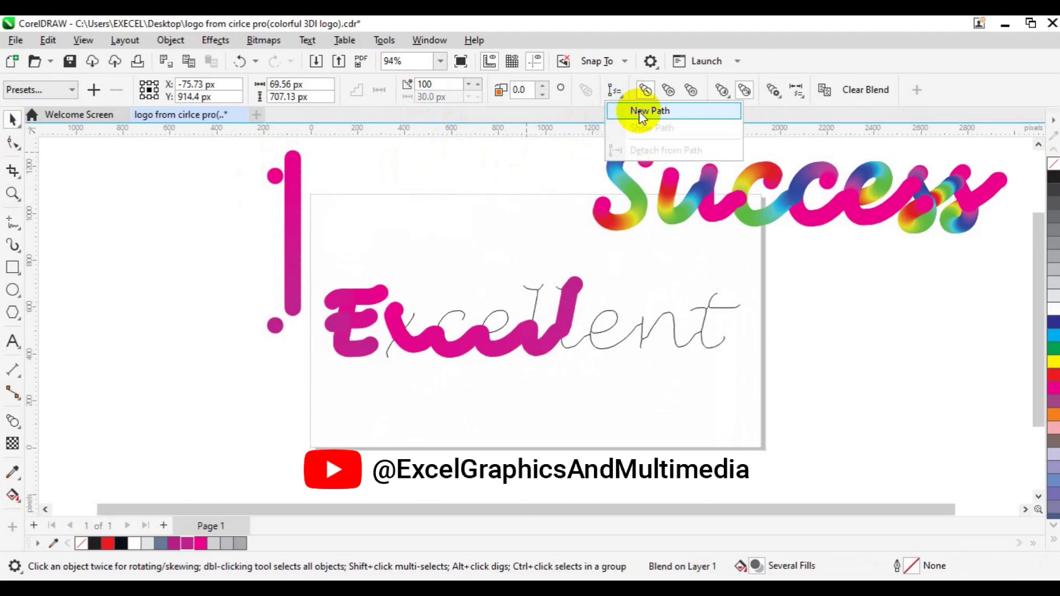
pyautogui.click(415, 312)
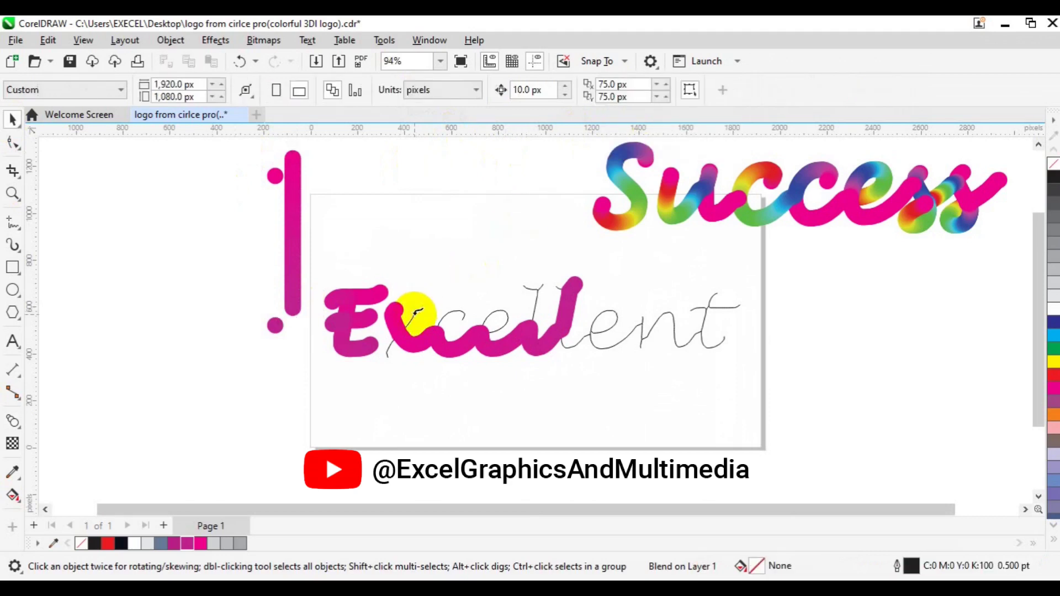
pyautogui.click(413, 312)
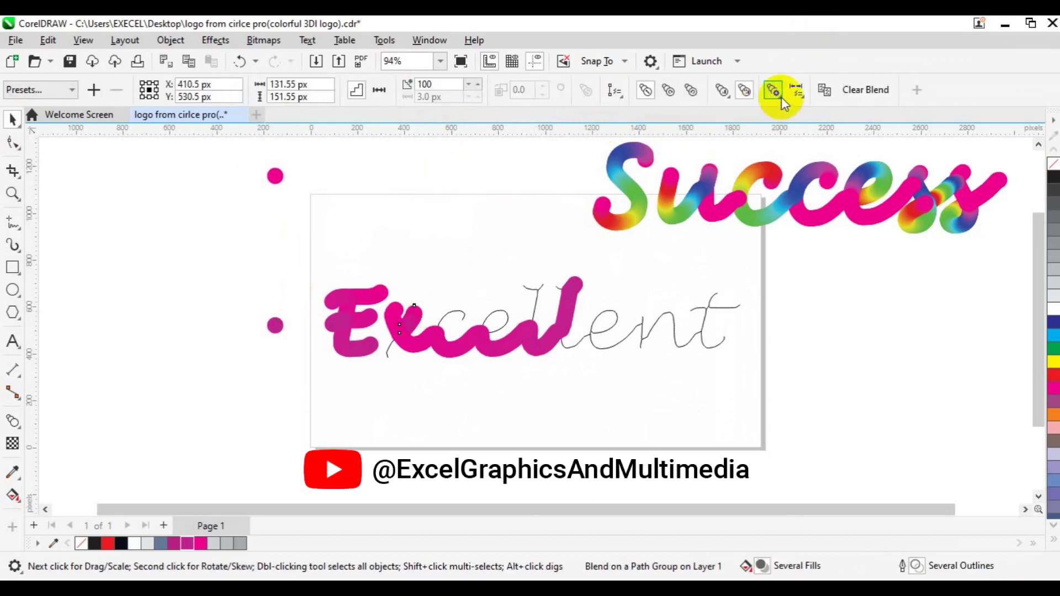
pyautogui.click(780, 95)
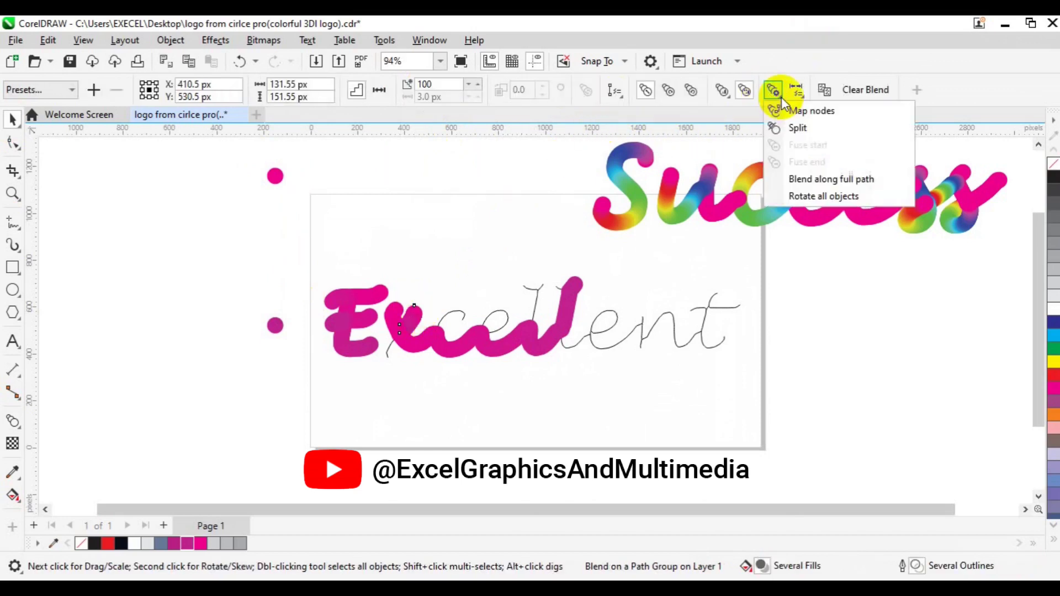
pyautogui.click(807, 180)
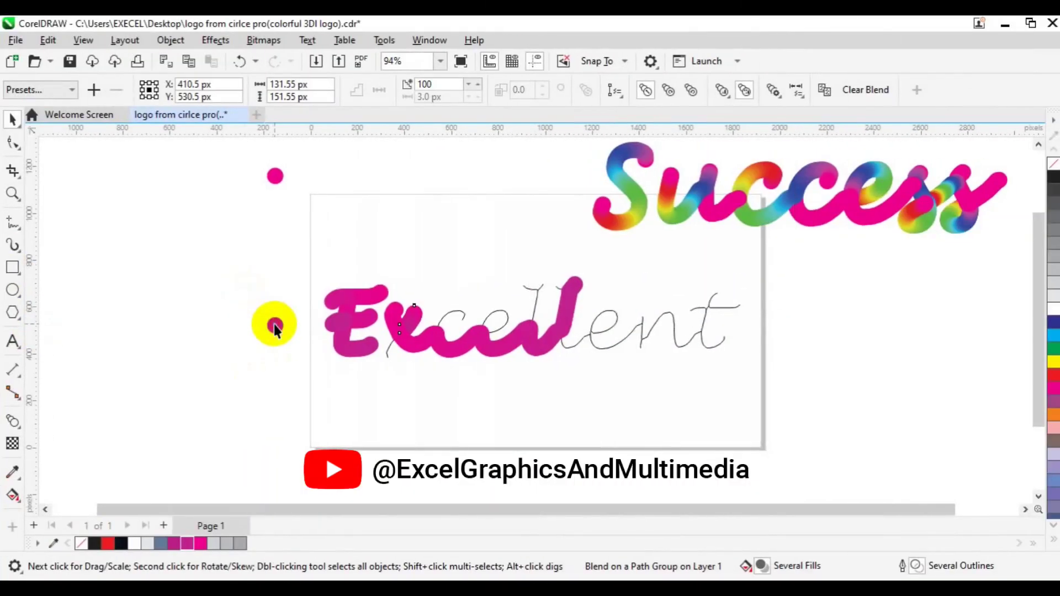
# - Duplicate the spare magenta and purple circles beside the page again
pyautogui.click(274, 324)
pyautogui.click(274, 325)
pyautogui.keyDown('shift'); pyautogui.click(276, 178); pyautogui.keyUp('shift')
pyautogui.hotkey('ctrl', 'd')
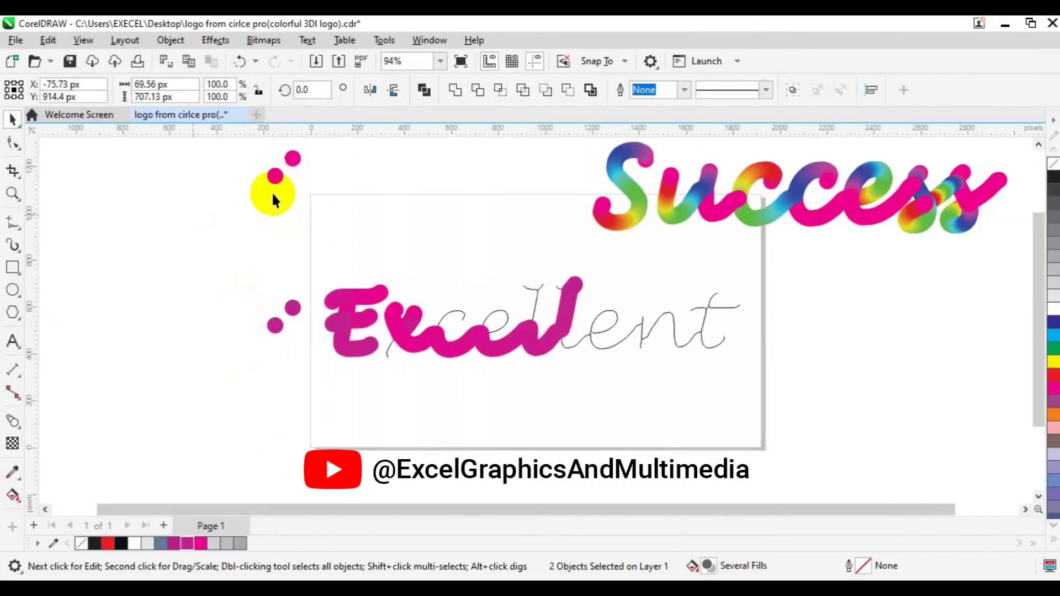
# - Blend the new magenta circle copy into the purple copy using 100 steps
pyautogui.click(295, 159)
pyautogui.click(13, 426)
pyautogui.moveTo(293, 159); pyautogui.dragTo(294, 307)
pyautogui.doubleClick(444, 83)
pyautogui.write('100')
pyautogui.press('Return')
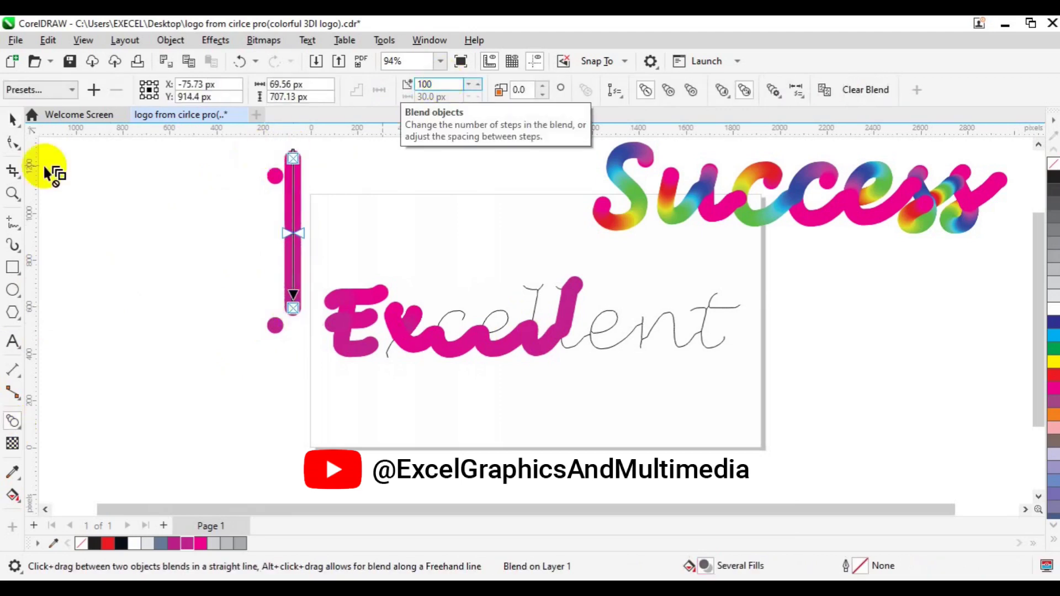
# - Assign the lower-left stroke of the x as the blend's new path and blend along the full path
pyautogui.click(622, 96)
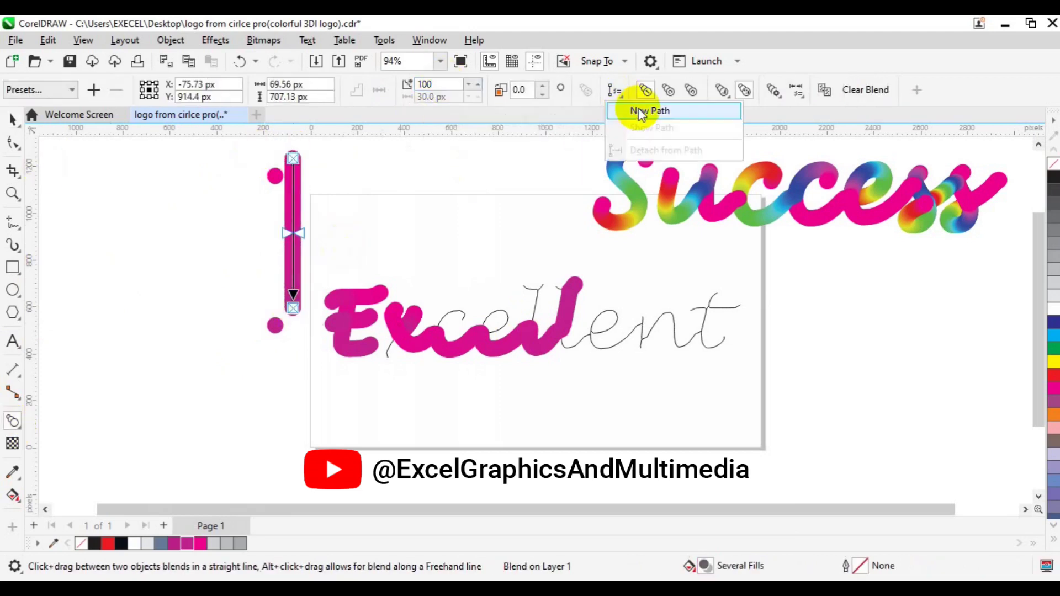
pyautogui.click(641, 109)
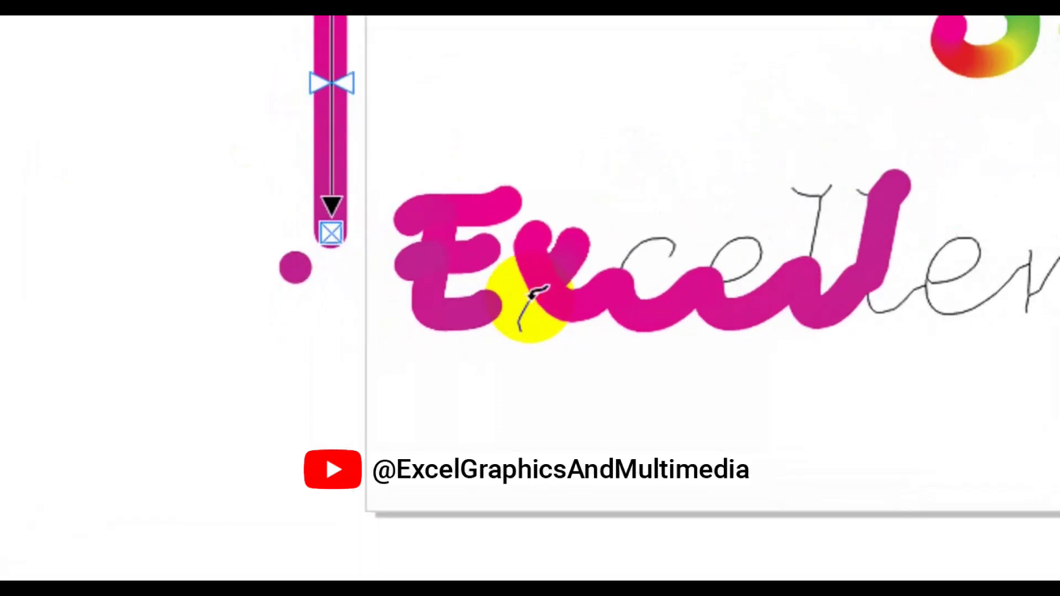
pyautogui.click(531, 296)
pyautogui.click(923, 300)
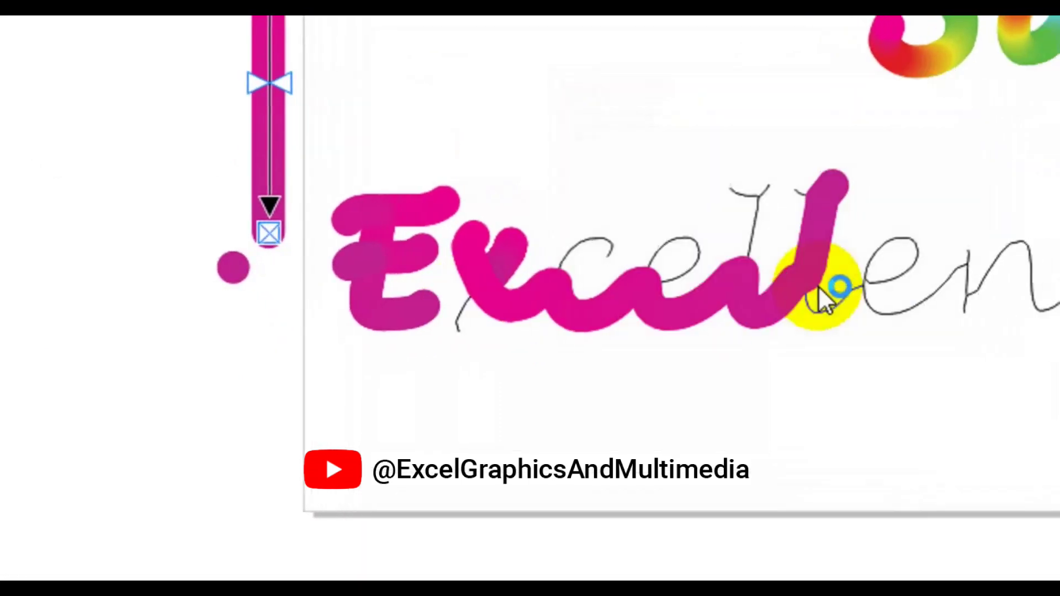
pyautogui.click(466, 300)
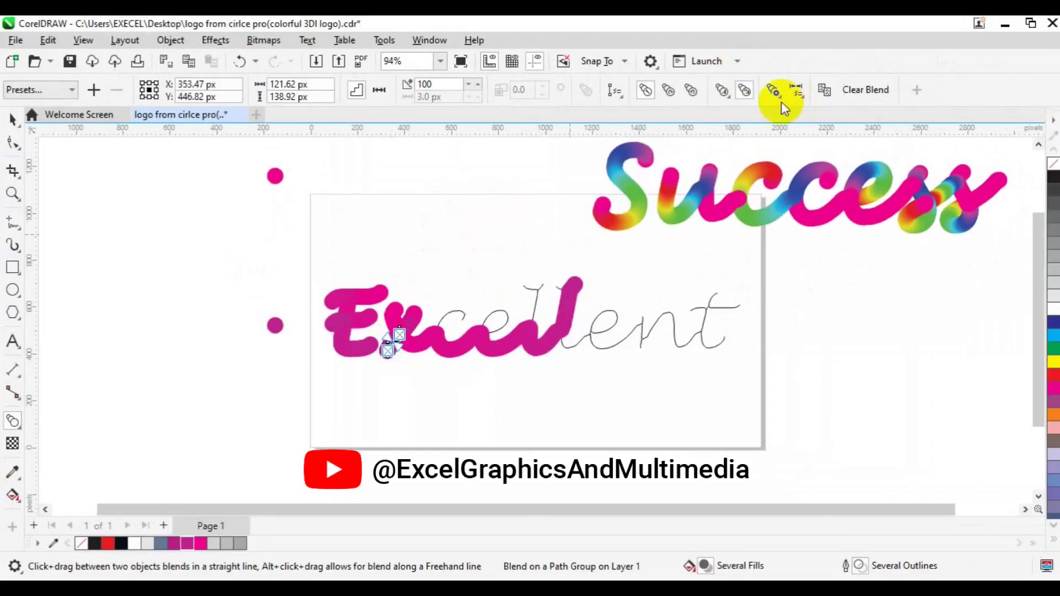
pyautogui.click(773, 89)
pyautogui.click(818, 182)
# - Duplicate the spare magenta and purple circles and blend the copies together with 100 steps
pyautogui.press('space')
pyautogui.click(274, 327)
pyautogui.keyDown('shift'); pyautogui.click(275, 176); pyautogui.keyUp('shift')
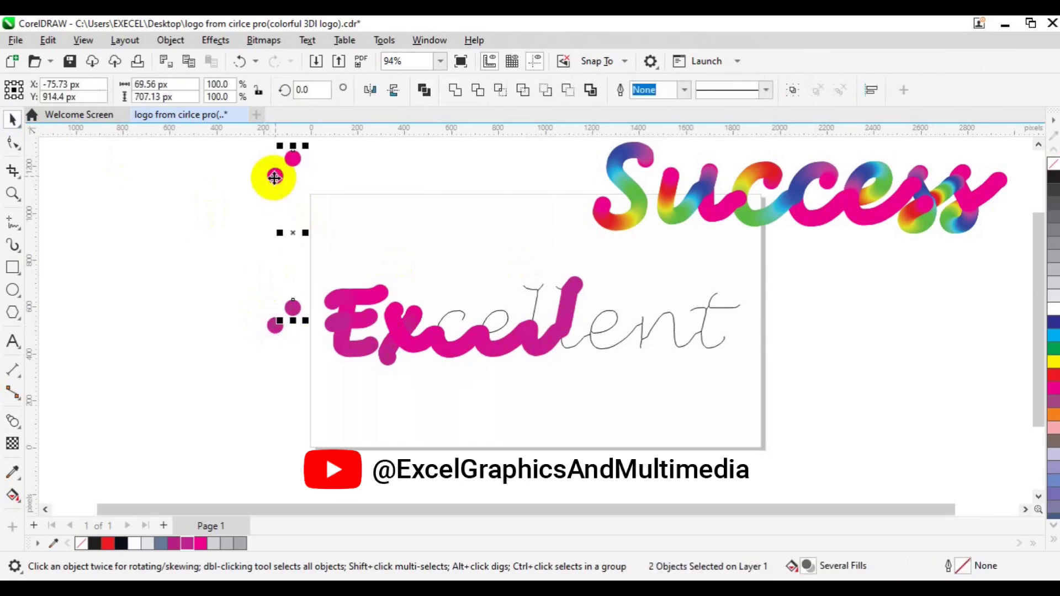
pyautogui.click(12, 421)
pyautogui.moveTo(276, 176); pyautogui.dragTo(295, 158)
pyautogui.moveTo(291, 313); pyautogui.dragTo(293, 309)
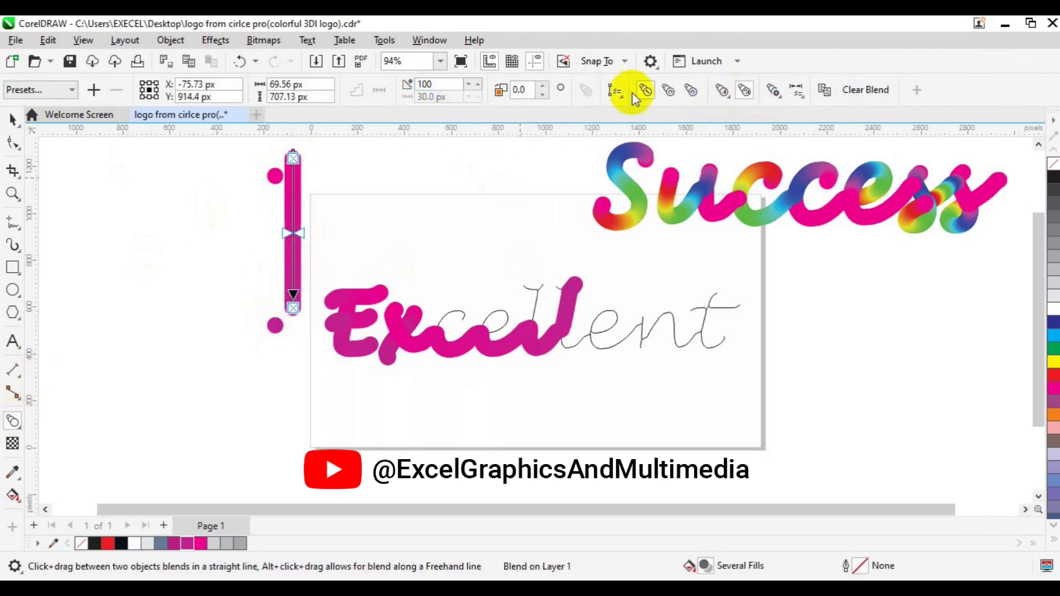
# - Assign the upper curve of the letter c as the blend's new path and blend along the full path
pyautogui.click(616, 91)
pyautogui.click(641, 112)
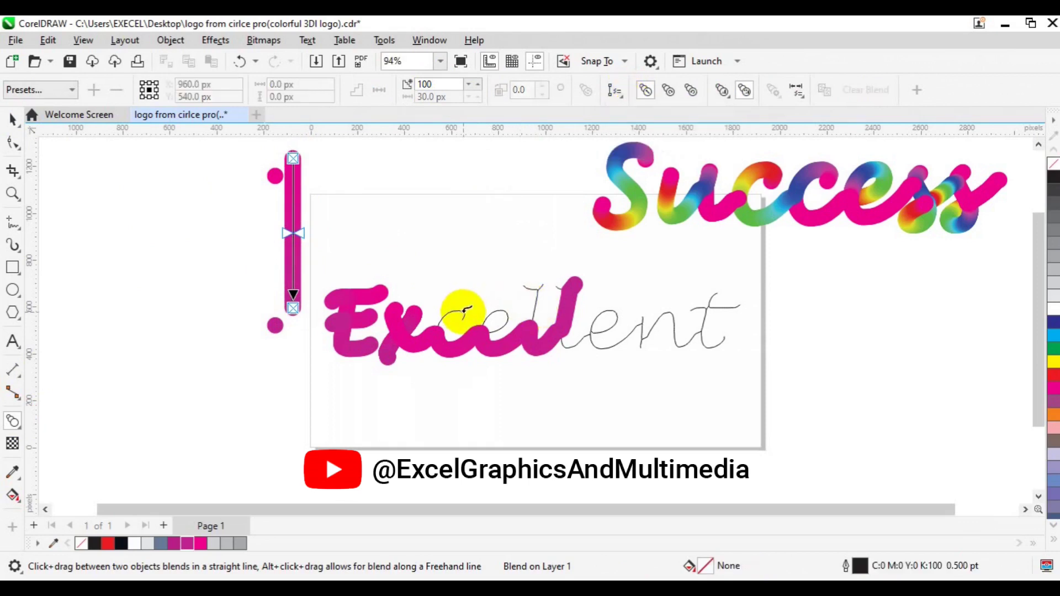
pyautogui.click(464, 310)
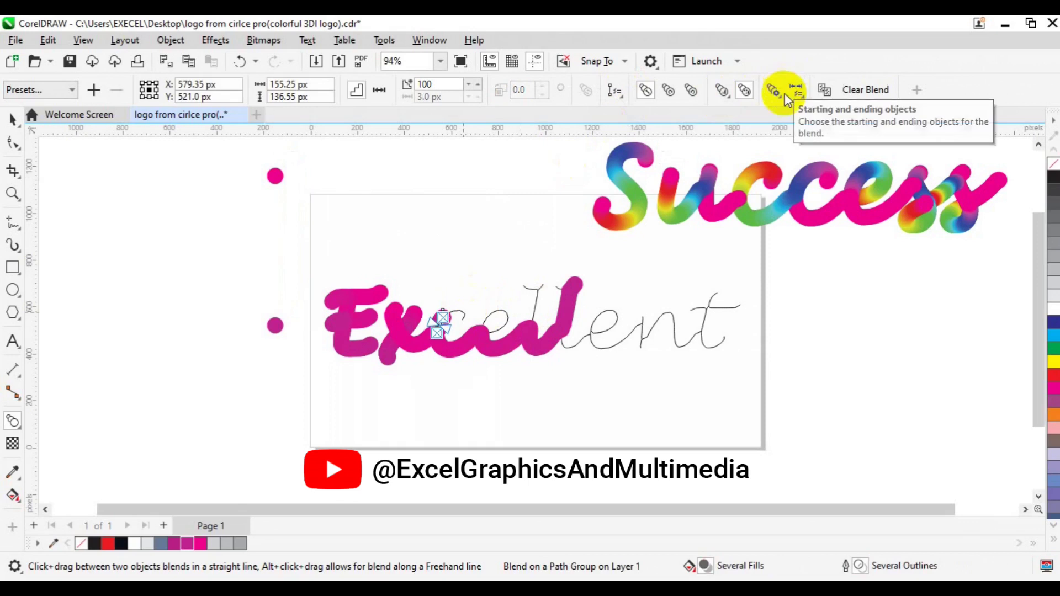
pyautogui.click(773, 90)
pyautogui.click(804, 177)
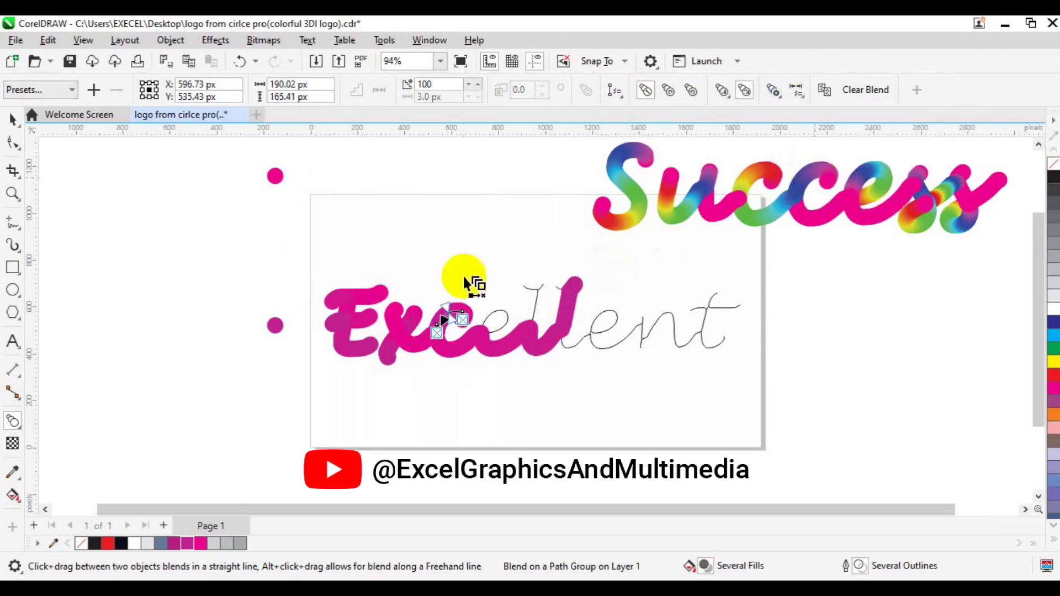
# - Duplicate the spare magenta and purple circles and move the copies to the empty area left of the originals
pyautogui.press('space')
pyautogui.click(277, 177)
pyautogui.keyDown('shift'); pyautogui.click(276, 324); pyautogui.keyUp('shift')
pyautogui.hotkey('ctrl', 'd')
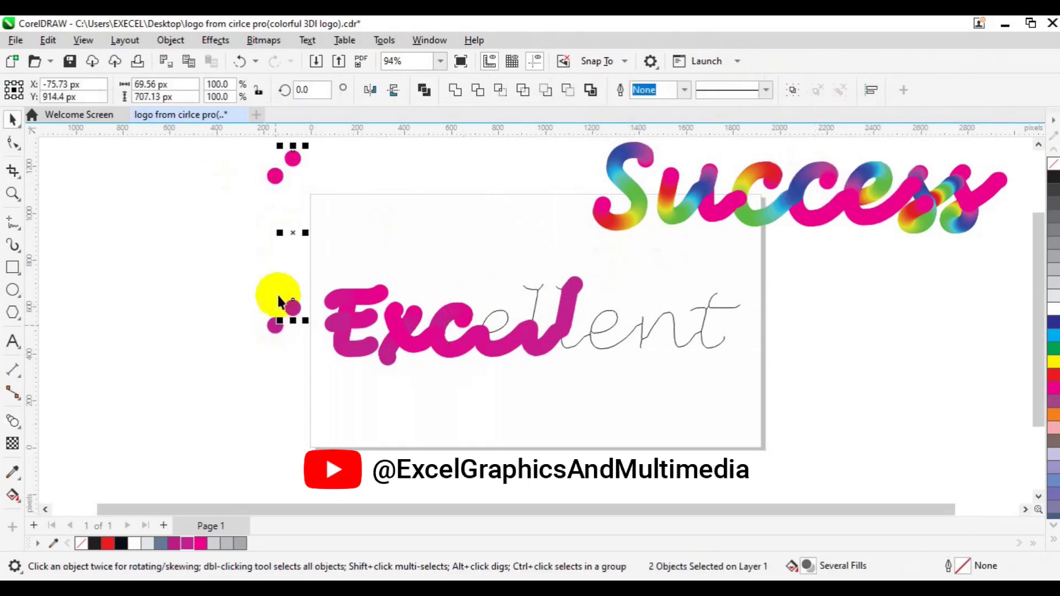
pyautogui.moveTo(294, 233); pyautogui.dragTo(202, 282)
# - Blend the moved magenta circle into the moved purple circle and set the blend to 100 steps
pyautogui.click(12, 421)
pyautogui.moveTo(201, 208); pyautogui.dragTo(201, 357)
pyautogui.doubleClick(425, 84)
pyautogui.write('100')
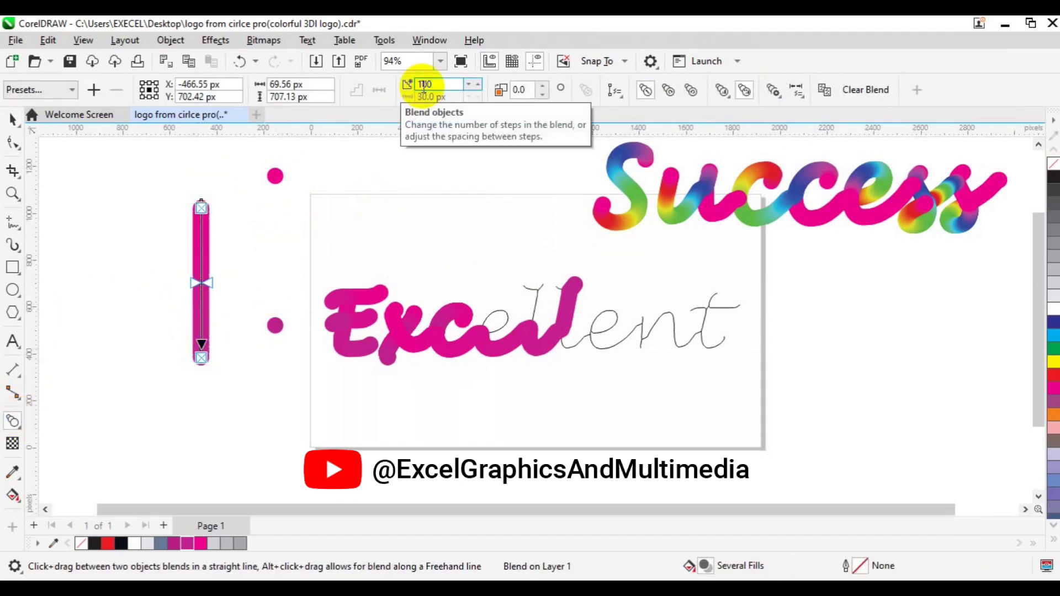
# - Assign the upper loop of the e after the c as the blend's new path and blend along the full path
pyautogui.click(614, 91)
pyautogui.click(640, 111)
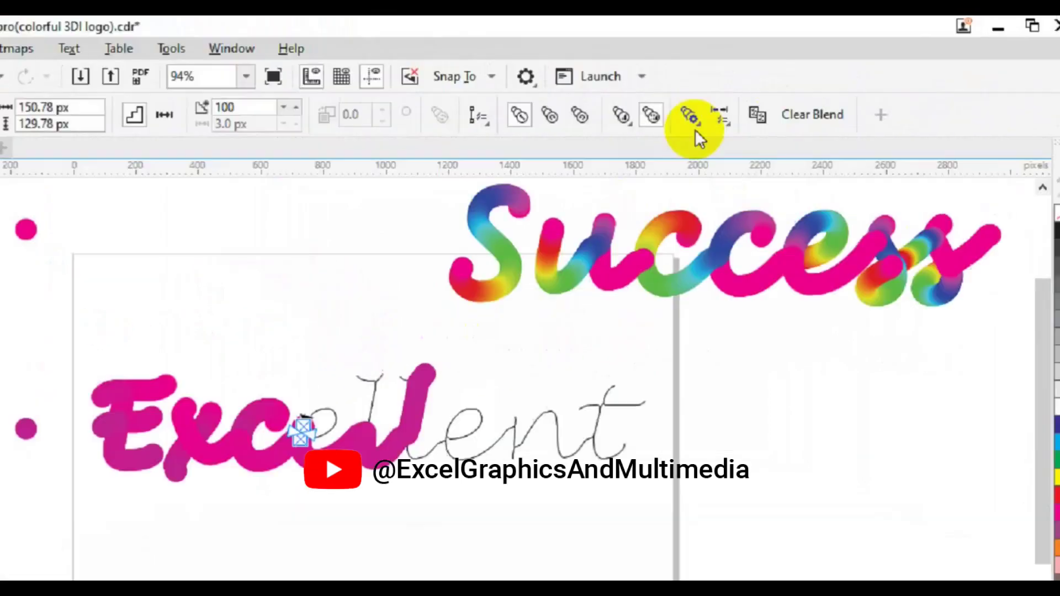
pyautogui.click(765, 121)
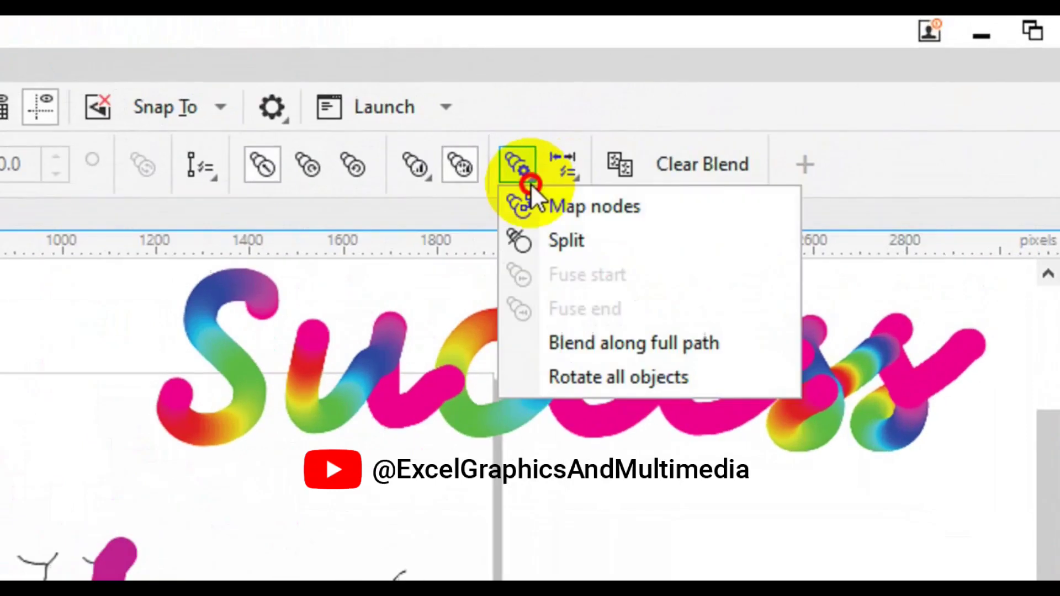
pyautogui.click(568, 343)
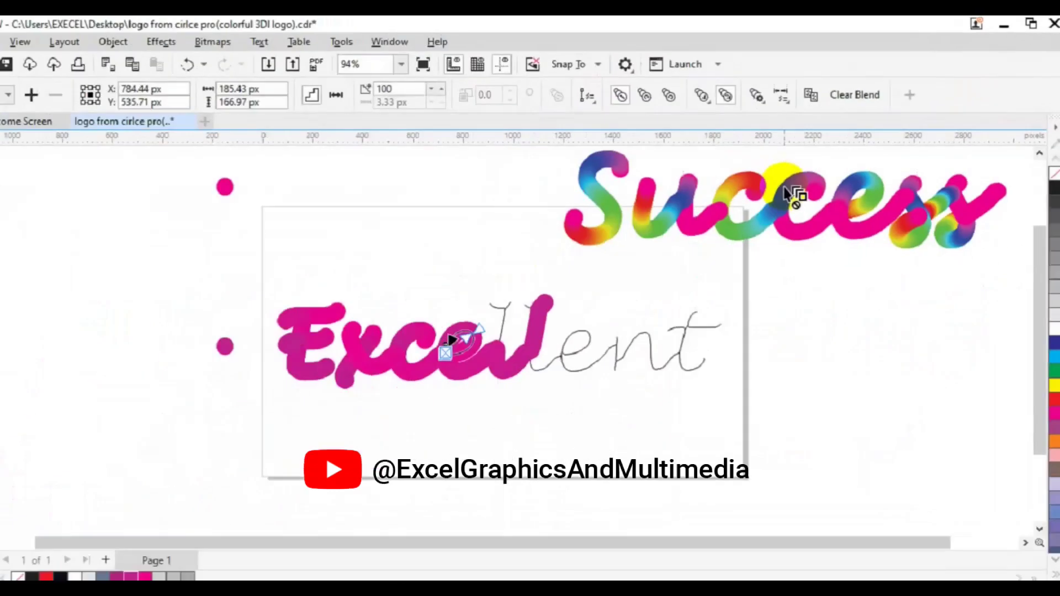
# - Duplicate the spare magenta and purple circles and blend the two copies together with 100 steps
pyautogui.press('space')
pyautogui.click(167, 370)
pyautogui.keyDown('shift'); pyautogui.click(167, 199); pyautogui.keyUp('shift')
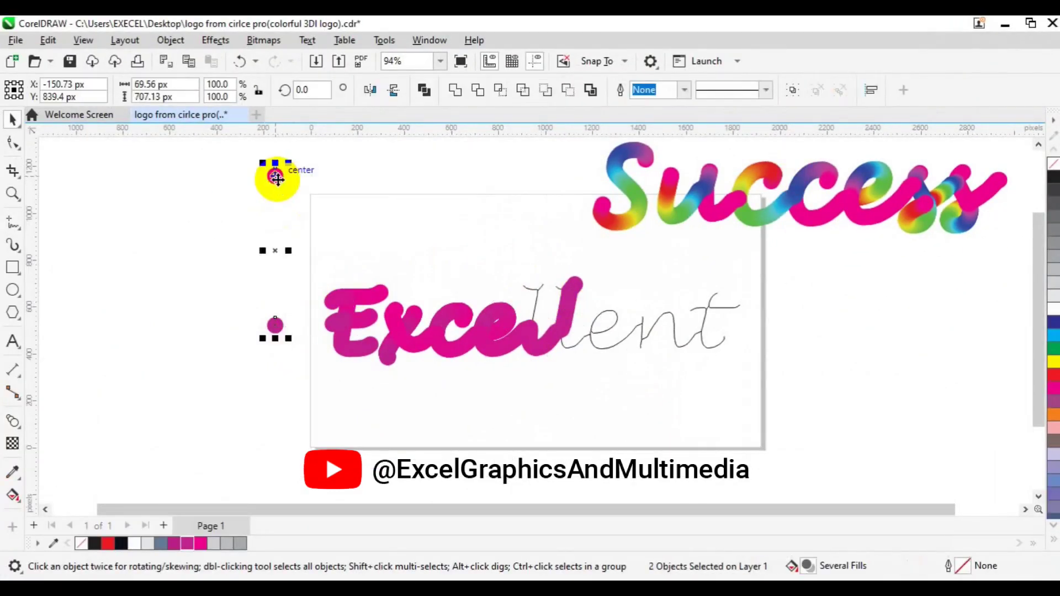
pyautogui.hotkey('ctrl', 'd')
pyautogui.click(15, 425)
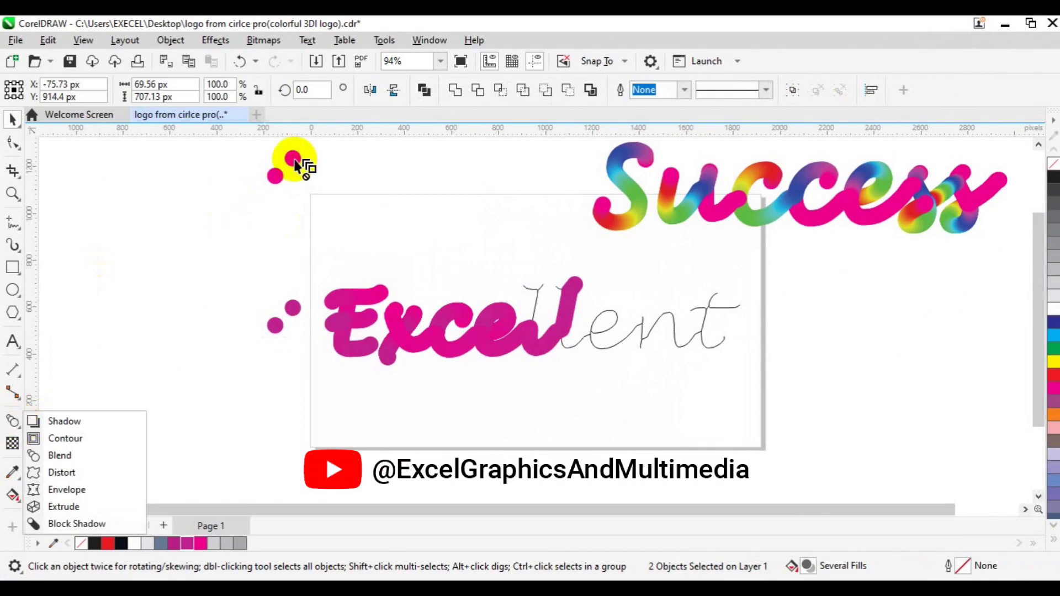
pyautogui.moveTo(294, 160); pyautogui.dragTo(293, 308)
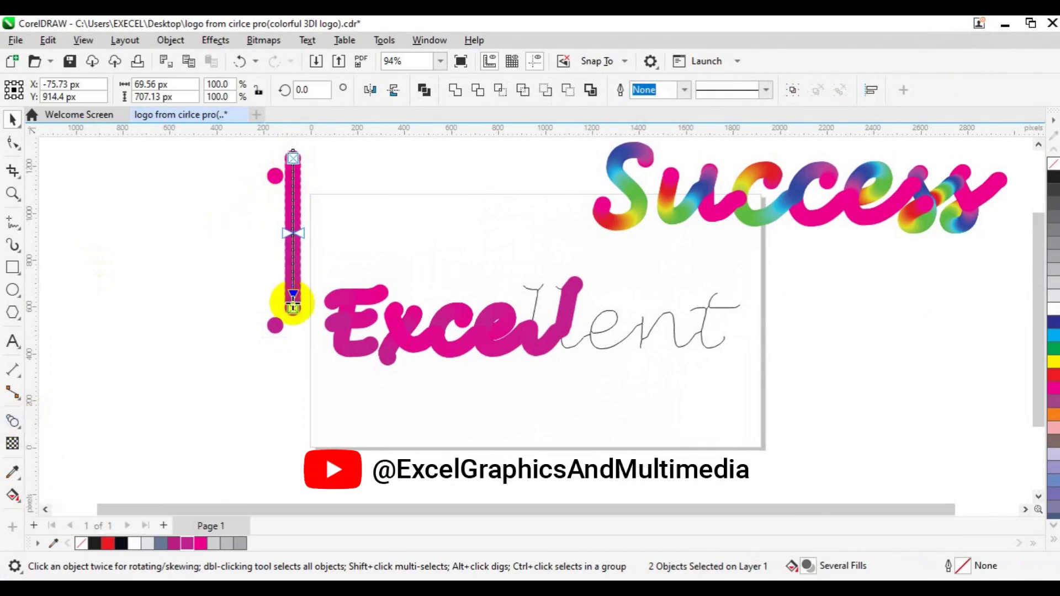
pyautogui.doubleClick(459, 86)
pyautogui.write('100')
pyautogui.press('Return')
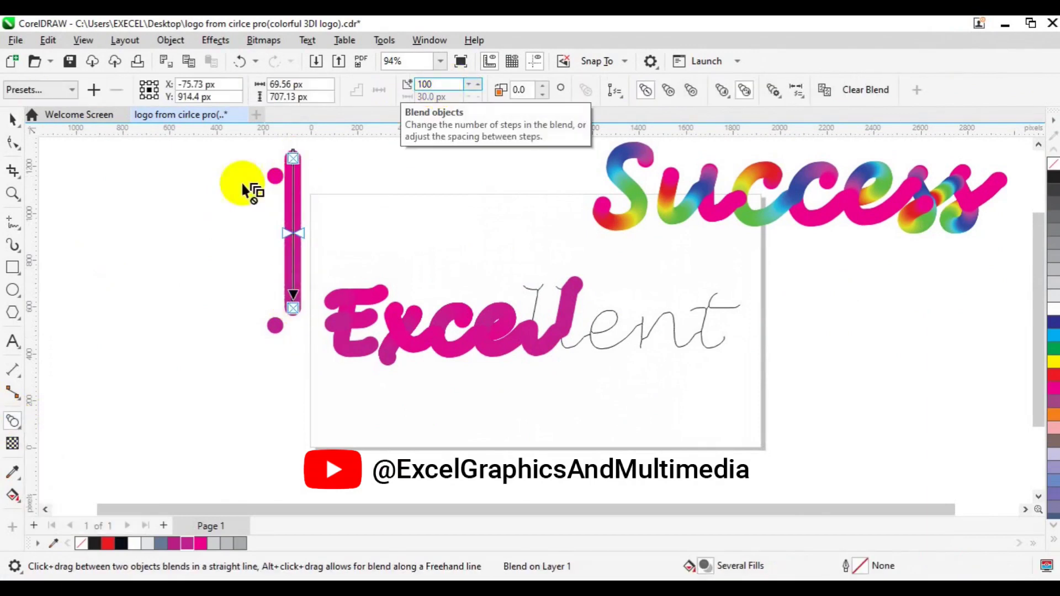
# - Assign the short curve at the top of the first l as the blend's new path and blend along the full path
pyautogui.click(634, 96)
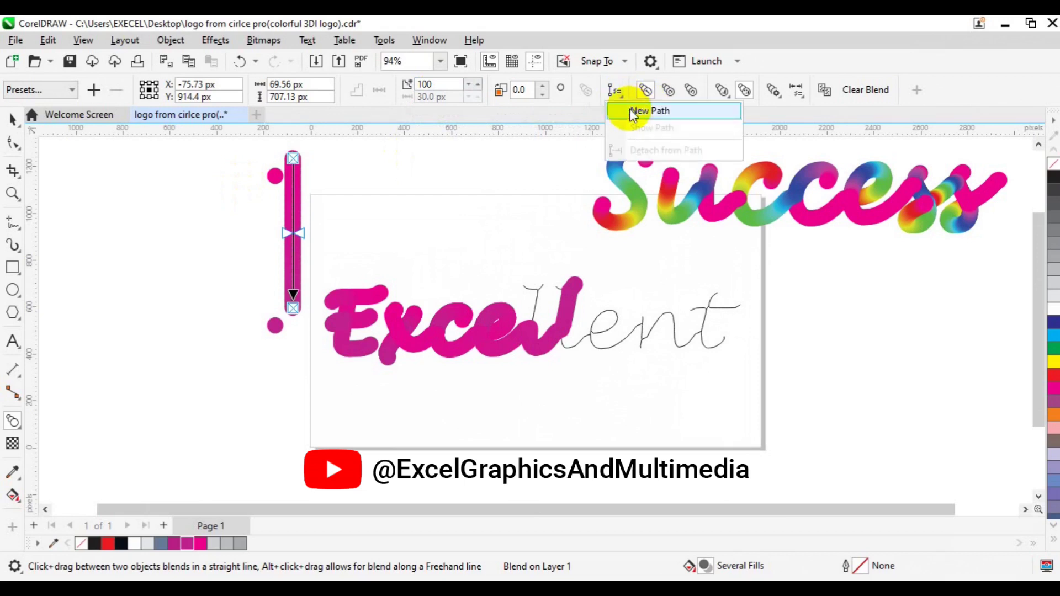
pyautogui.click(629, 109)
pyautogui.click(525, 285)
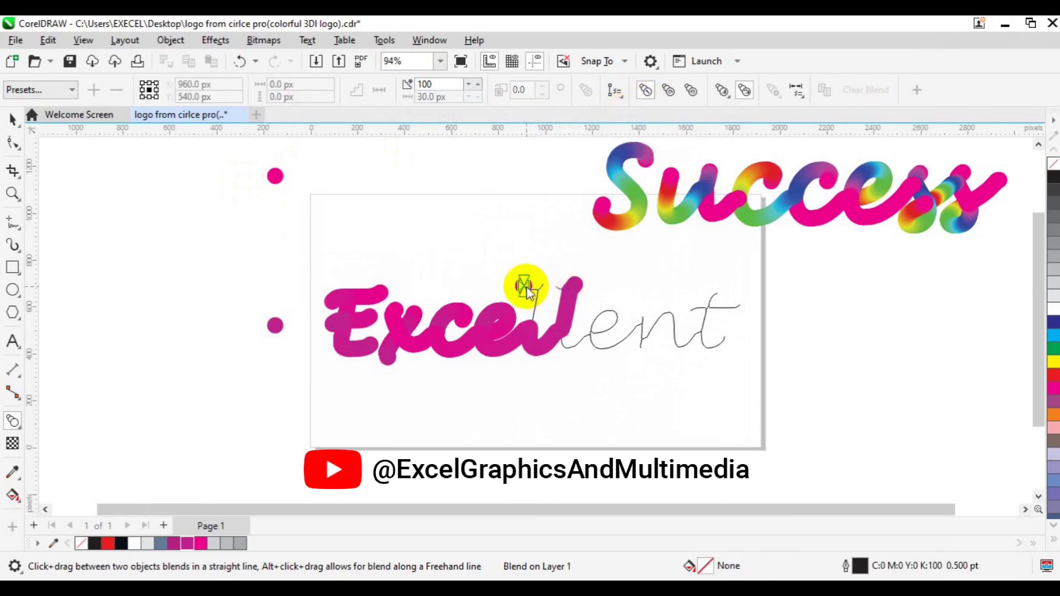
pyautogui.click(774, 92)
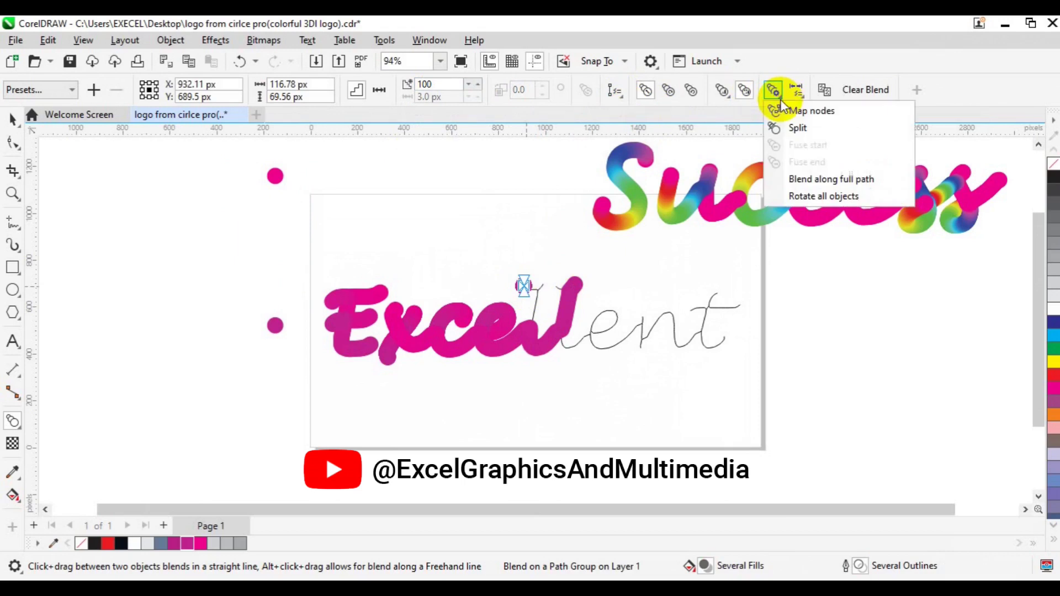
pyautogui.click(800, 180)
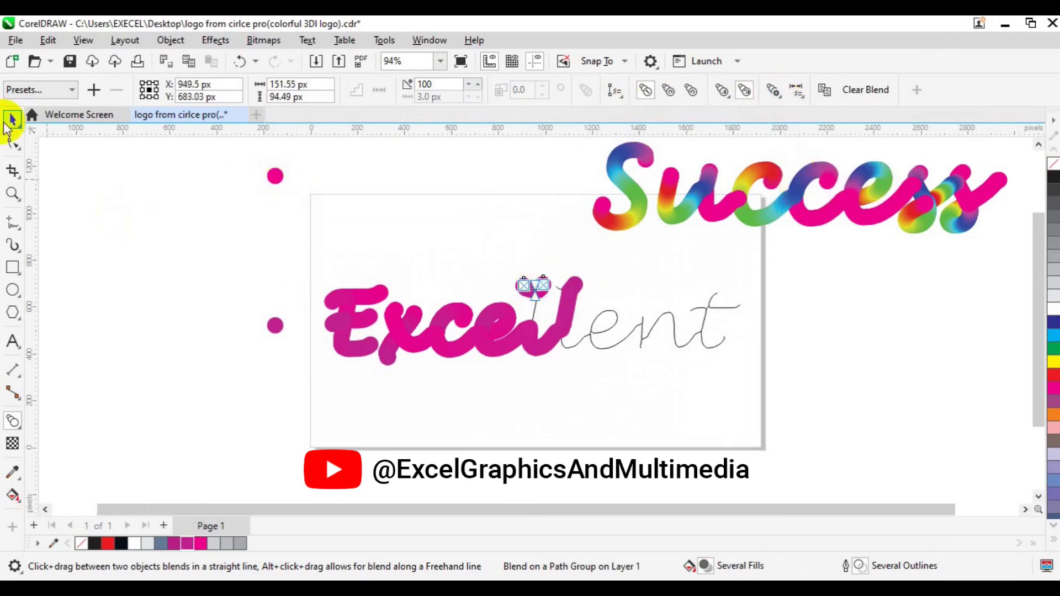
# - Duplicate the spare magenta and purple circles and blend the copies into each other with 100 steps
pyautogui.click(6, 121)
pyautogui.click(275, 326)
pyautogui.keyDown('shift'); pyautogui.click(276, 174); pyautogui.keyUp('shift')
pyautogui.hotkey('ctrl', 'd')
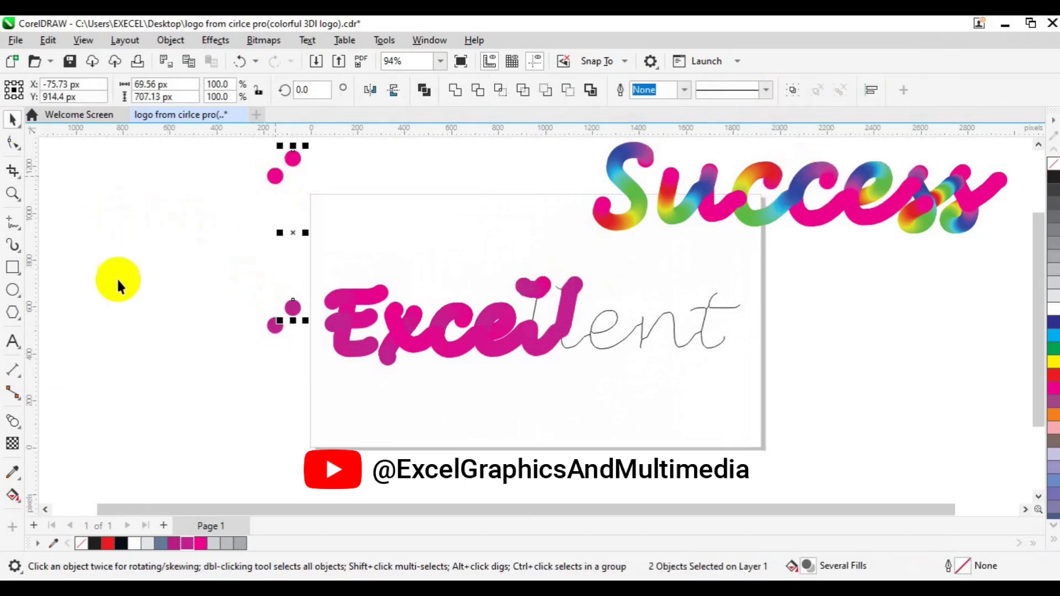
pyautogui.click(12, 421)
pyautogui.moveTo(293, 159); pyautogui.dragTo(293, 307)
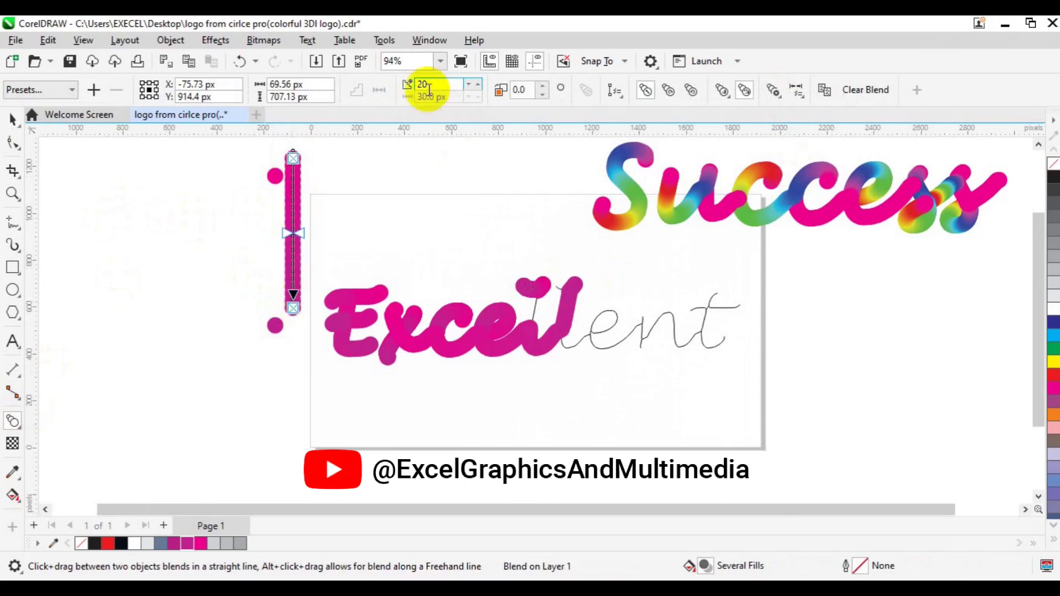
pyautogui.doubleClick(429, 87)
pyautogui.press('Return')
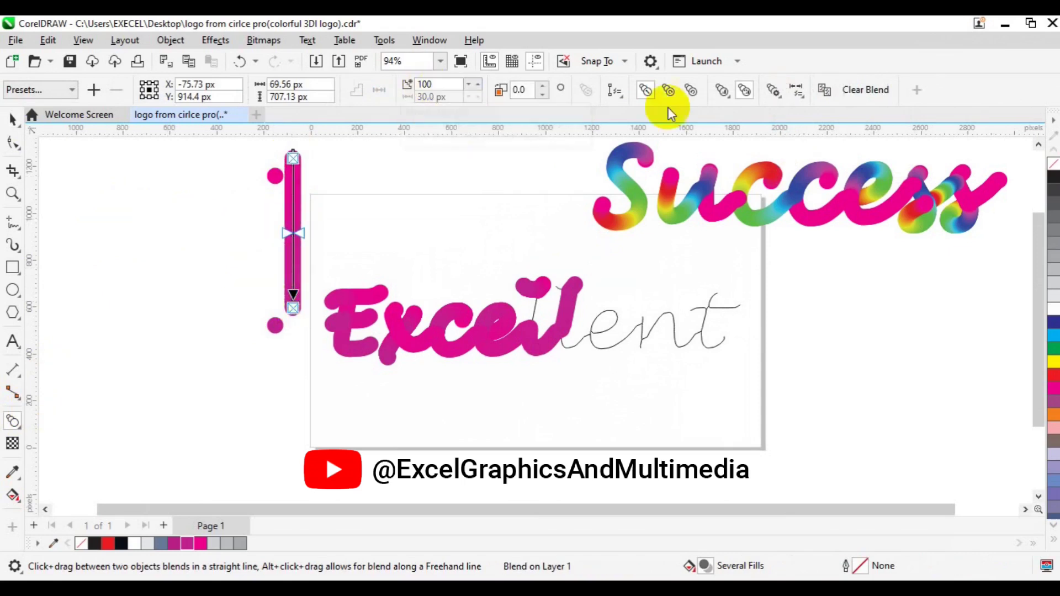
# - Assign the stem of the first l as the blend's new path and blend along the full path
pyautogui.click(620, 102)
pyautogui.click(633, 109)
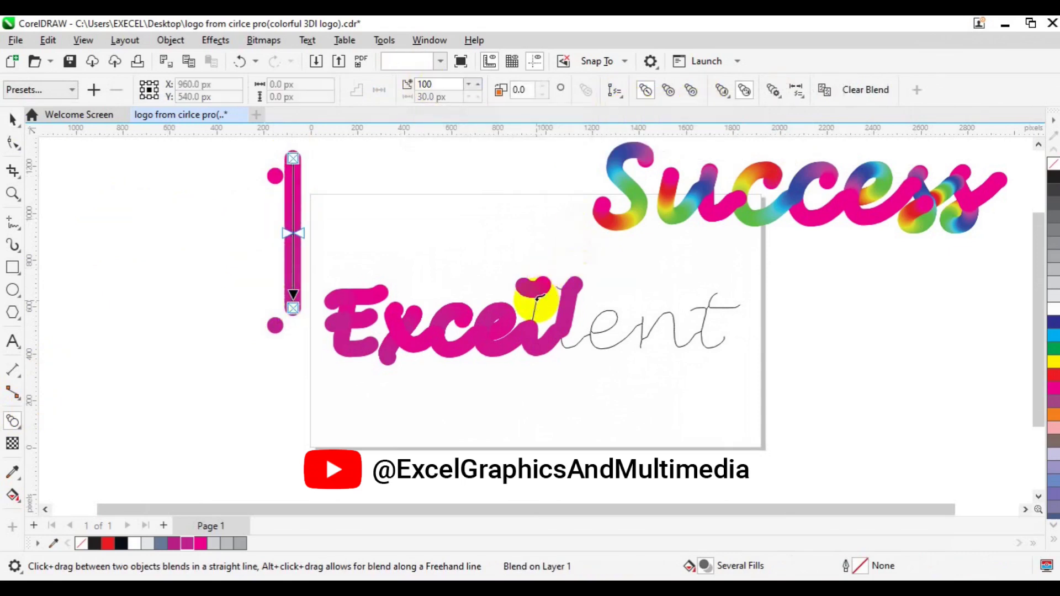
pyautogui.click(537, 298)
pyautogui.click(778, 96)
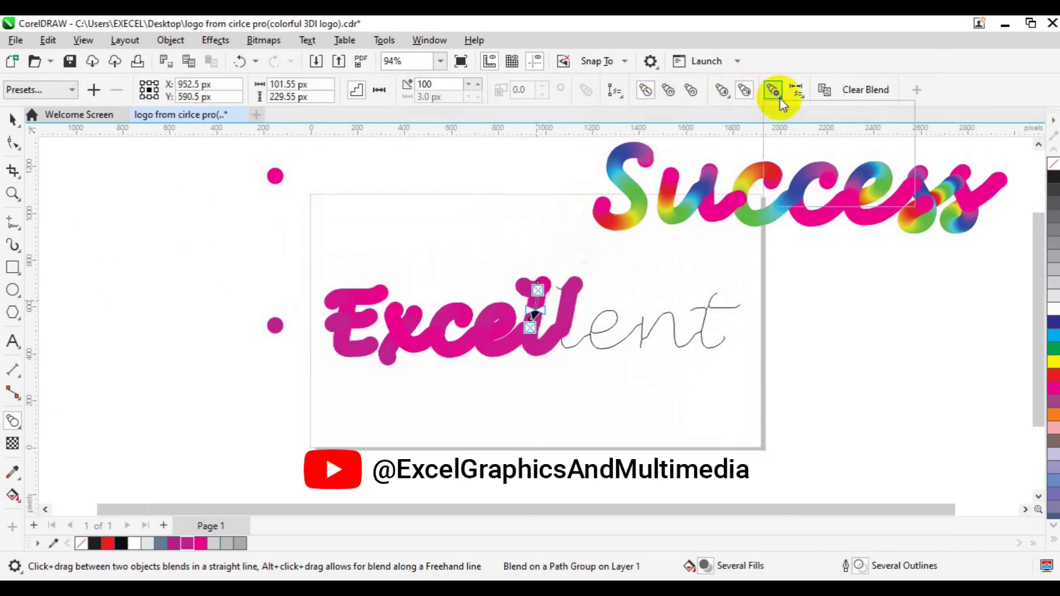
pyautogui.click(804, 177)
pyautogui.click(137, 251)
# - Duplicate the spare magenta and purple circles and blend the new pair together with 100 steps
pyautogui.click(274, 174)
pyautogui.keyDown('shift'); pyautogui.click(273, 327); pyautogui.keyUp('shift')
pyautogui.hotkey('ctrl', 'd')
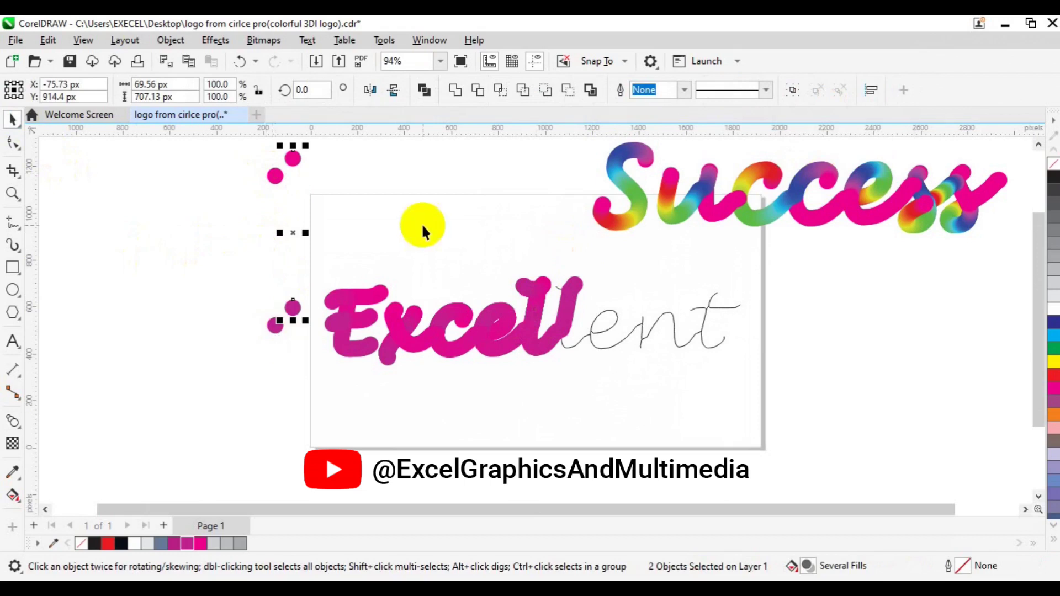
pyautogui.click(12, 420)
pyautogui.moveTo(292, 160); pyautogui.dragTo(295, 312)
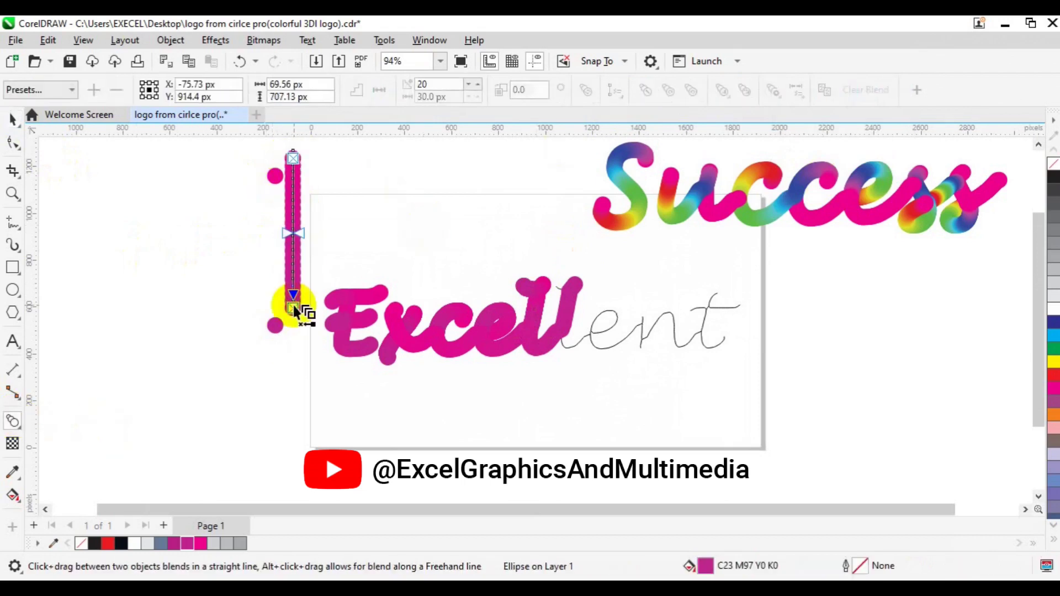
pyautogui.doubleClick(433, 85)
pyautogui.write('100')
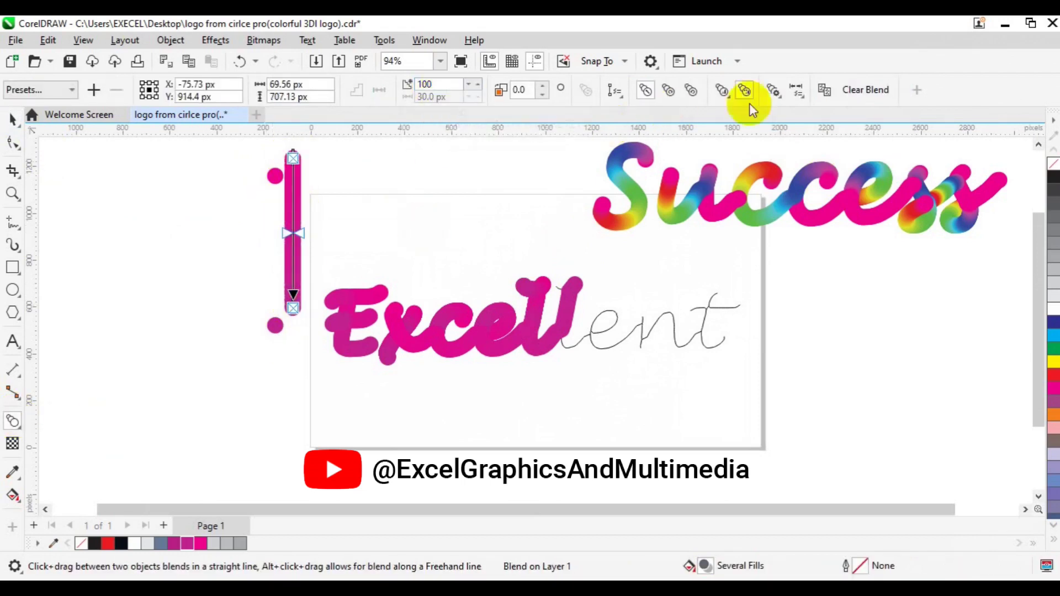
pyautogui.click(616, 90)
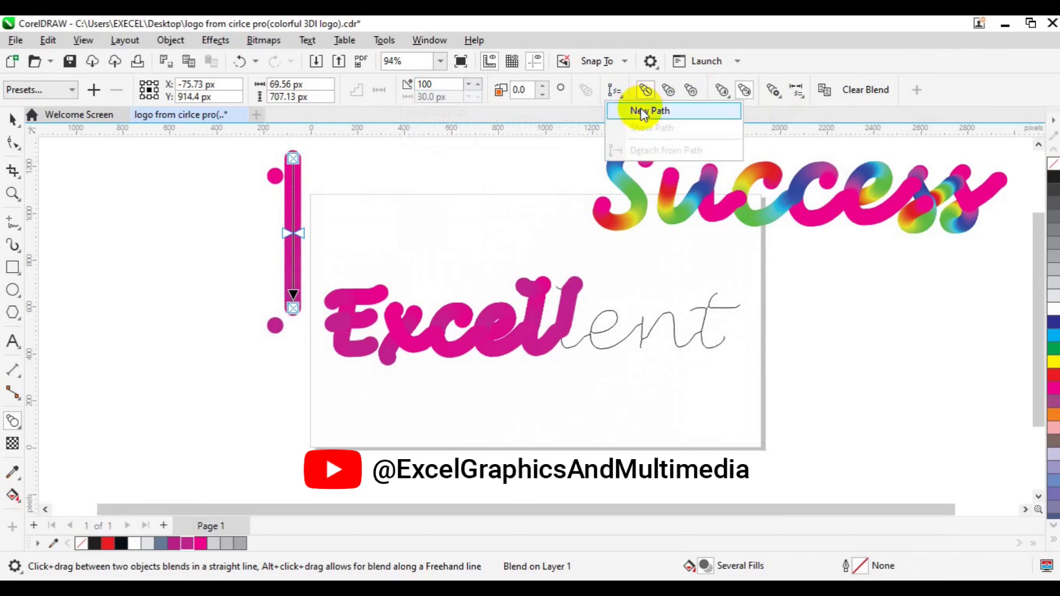
pyautogui.click(642, 110)
pyautogui.click(563, 340)
pyautogui.click(568, 342)
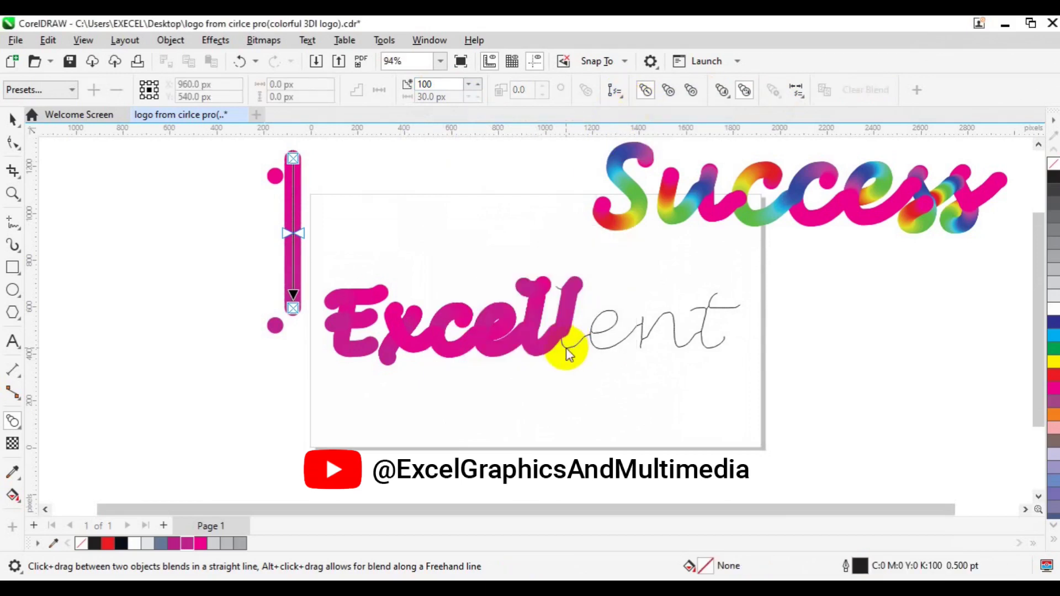
pyautogui.click(566, 348)
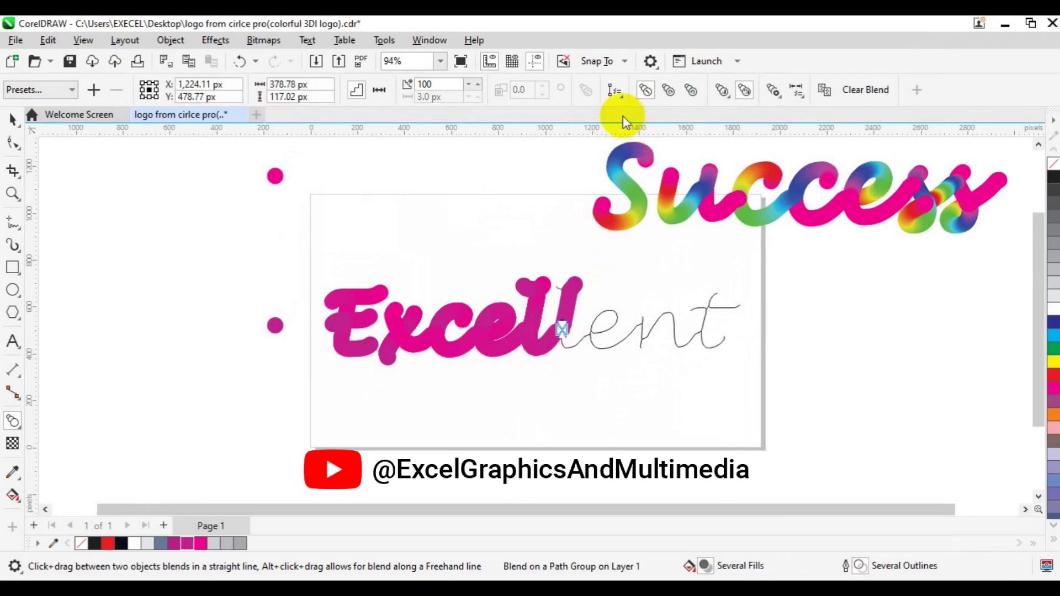
pyautogui.hotkey('ctrl', 'z')
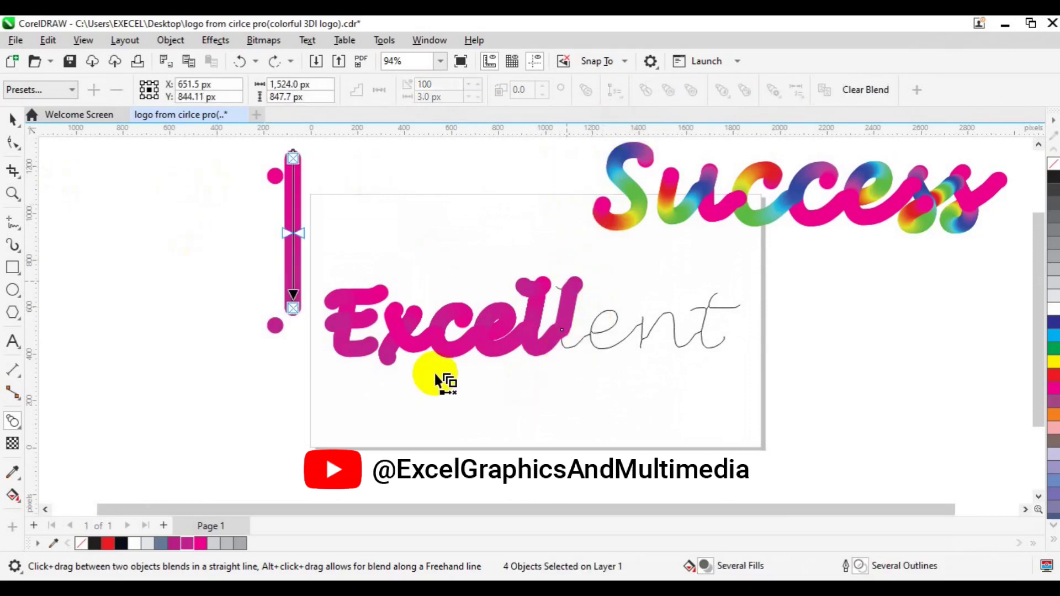
# - Assign the long curve from the second l through the base of the next e as the blend's path and blend along the full path
pyautogui.click(619, 96)
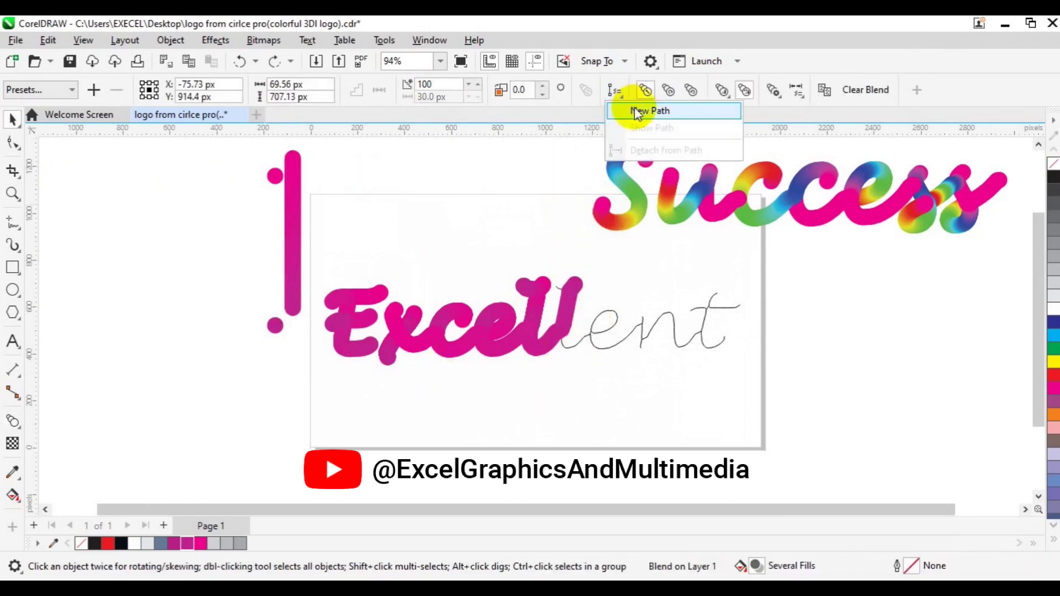
pyautogui.click(638, 110)
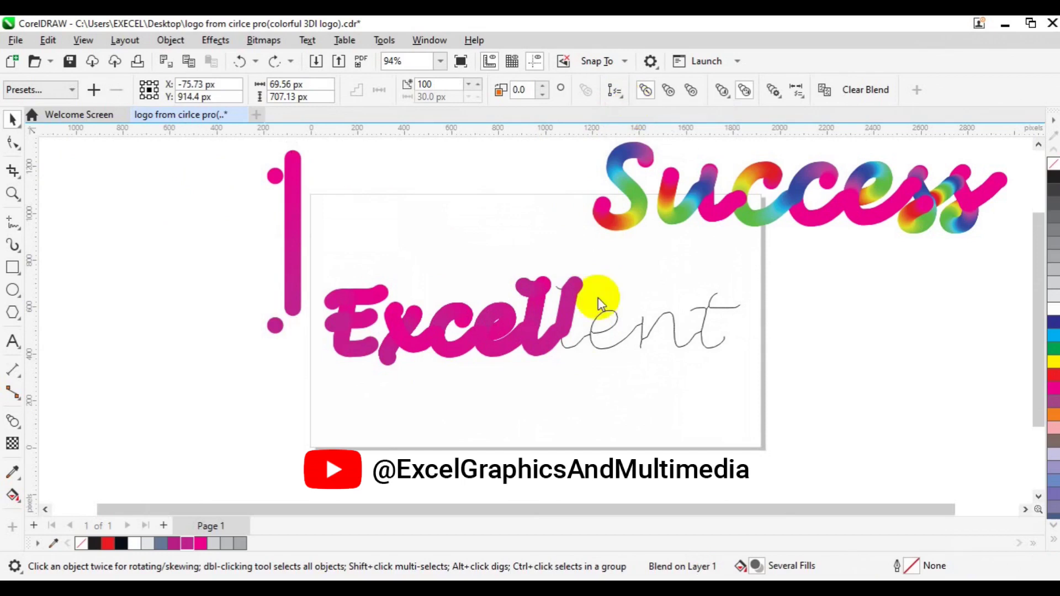
pyautogui.click(589, 333)
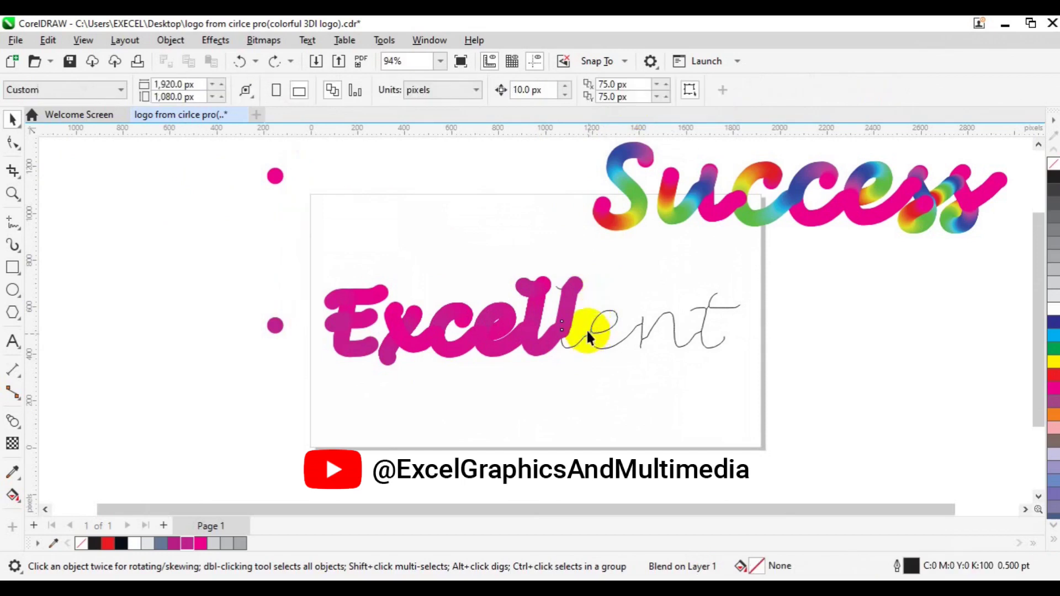
pyautogui.click(779, 102)
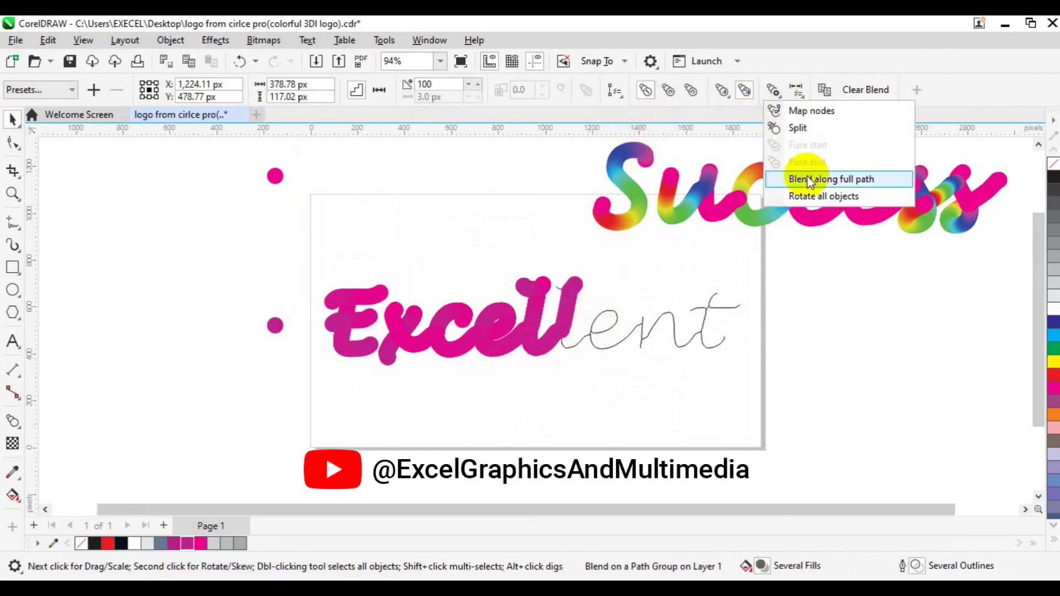
pyautogui.click(805, 175)
# - Duplicate the spare magenta and purple circles and blend the copies together with 100 steps
pyautogui.click(276, 177)
pyautogui.keyDown('shift'); pyautogui.click(274, 326); pyautogui.keyUp('shift')
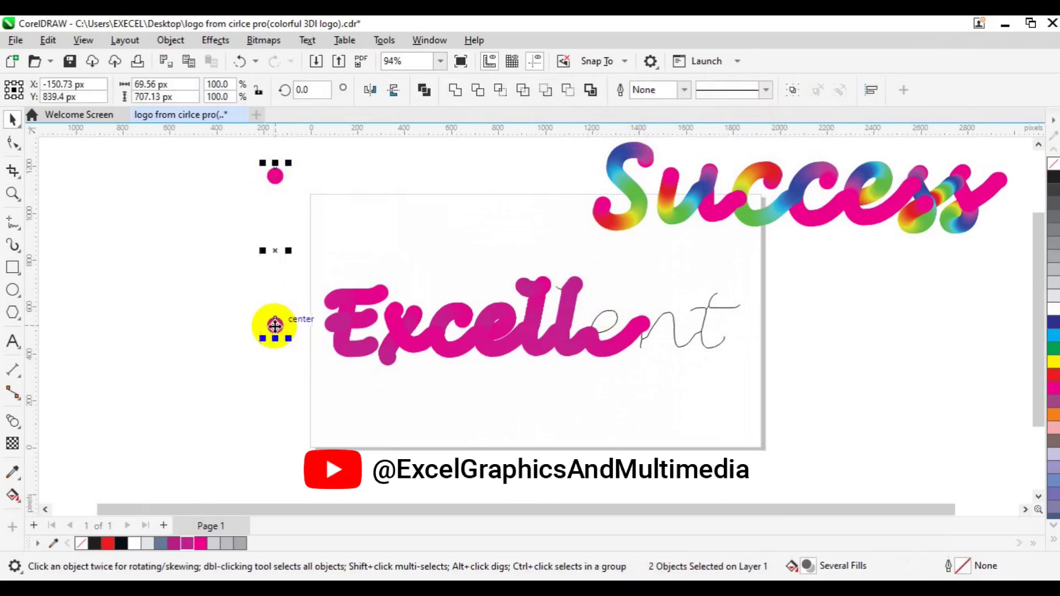
pyautogui.hotkey('ctrl', 'd')
pyautogui.moveTo(294, 160); pyautogui.dragTo(293, 308)
pyautogui.doubleClick(431, 87)
pyautogui.write('100')
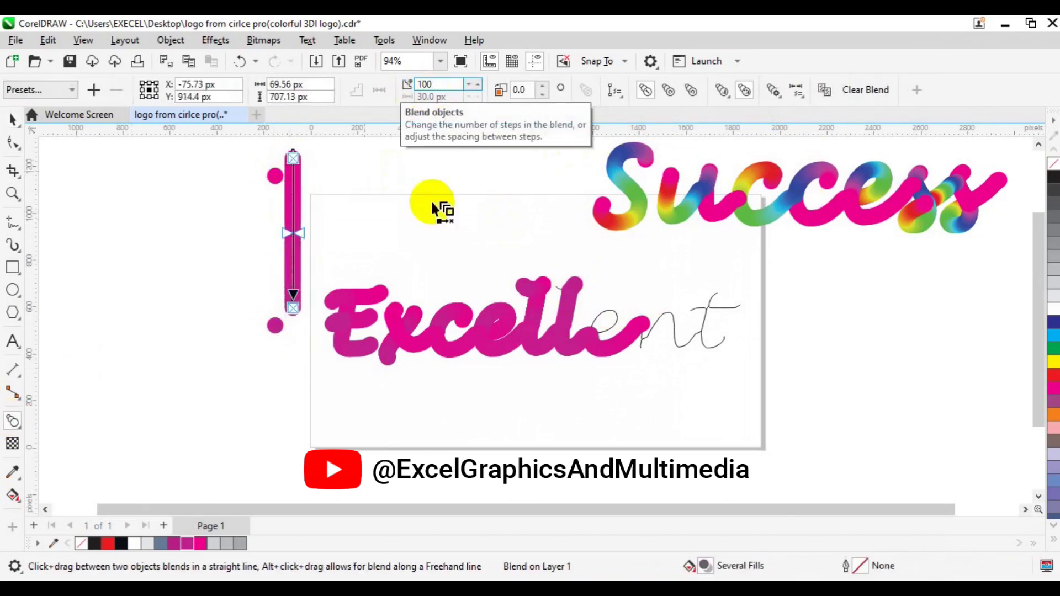
# - Assign the upper loop of the e after the second l as the blend's new path and blend along the full path
pyautogui.click(616, 91)
pyautogui.click(645, 111)
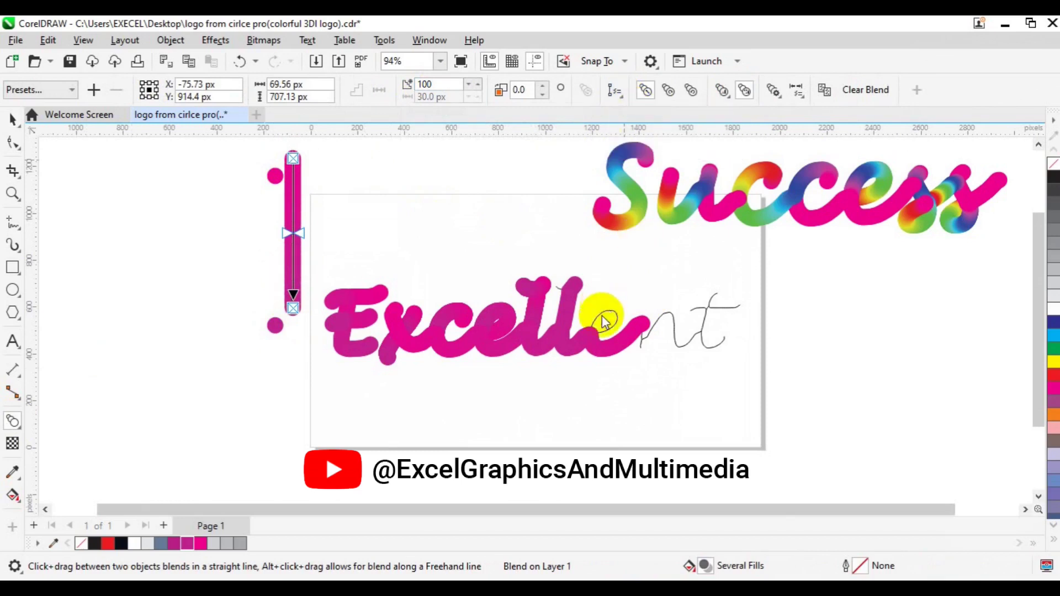
pyautogui.click(609, 317)
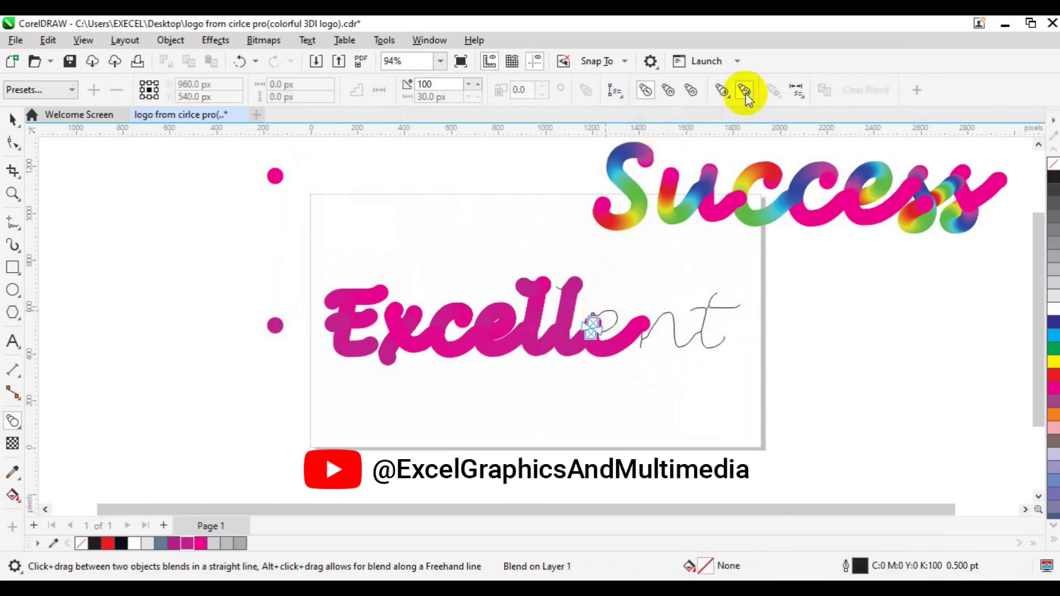
pyautogui.click(772, 92)
pyautogui.click(814, 182)
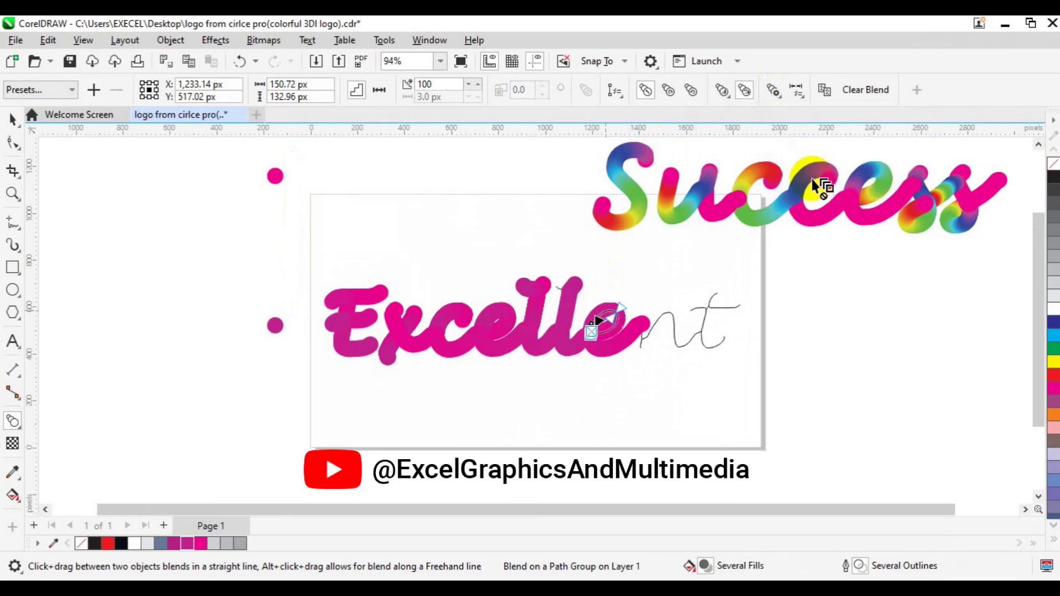
# - Duplicate the spare magenta and purple circles and blend the duplicated pair with 100 steps
pyautogui.press('space')
pyautogui.click(275, 176)
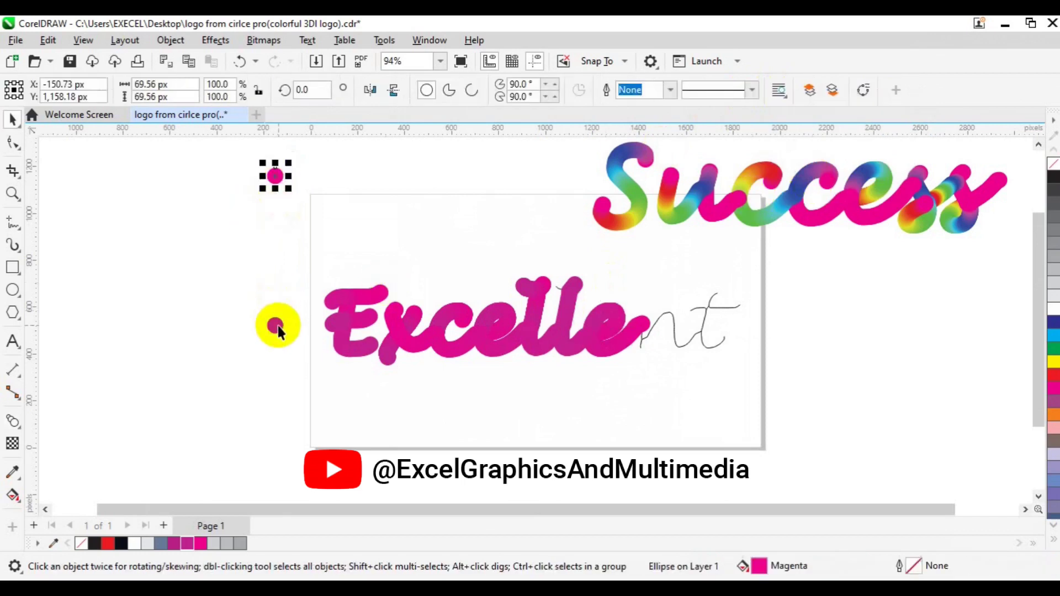
pyautogui.hotkey('ctrl', 'd')
pyautogui.click(13, 421)
pyautogui.moveTo(291, 158)
pyautogui.mouseDown()
pyautogui.moveTo(295, 299)
pyautogui.moveTo(293, 160)
pyautogui.mouseUp()
pyautogui.click(433, 84)
pyautogui.press('Return')
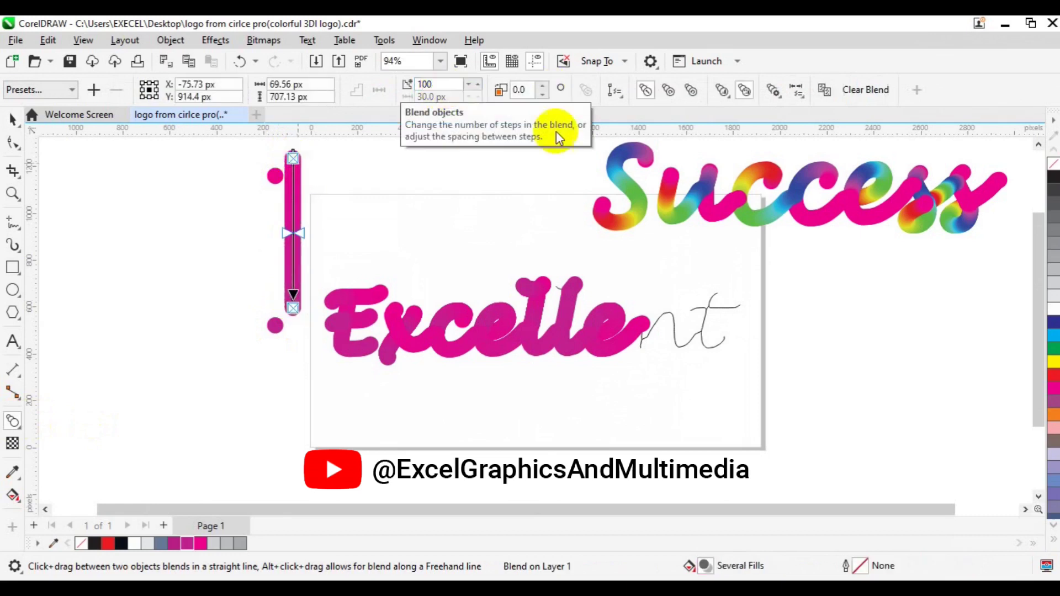
# - Assign the curve running from the n up through the t's stem as the blend's new path and blend along the full path
pyautogui.click(615, 90)
pyautogui.click(642, 117)
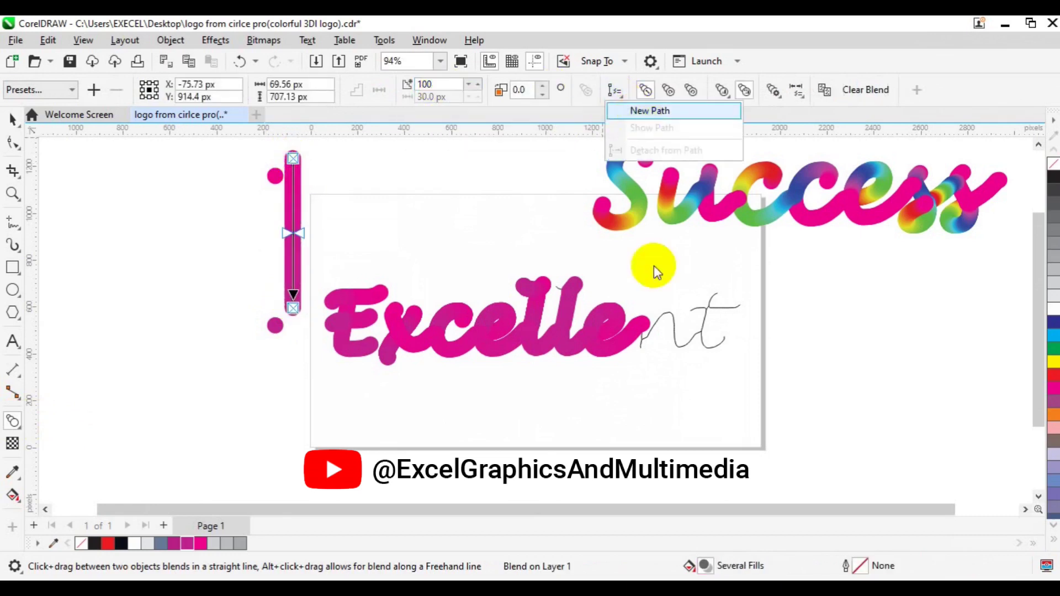
pyautogui.click(671, 310)
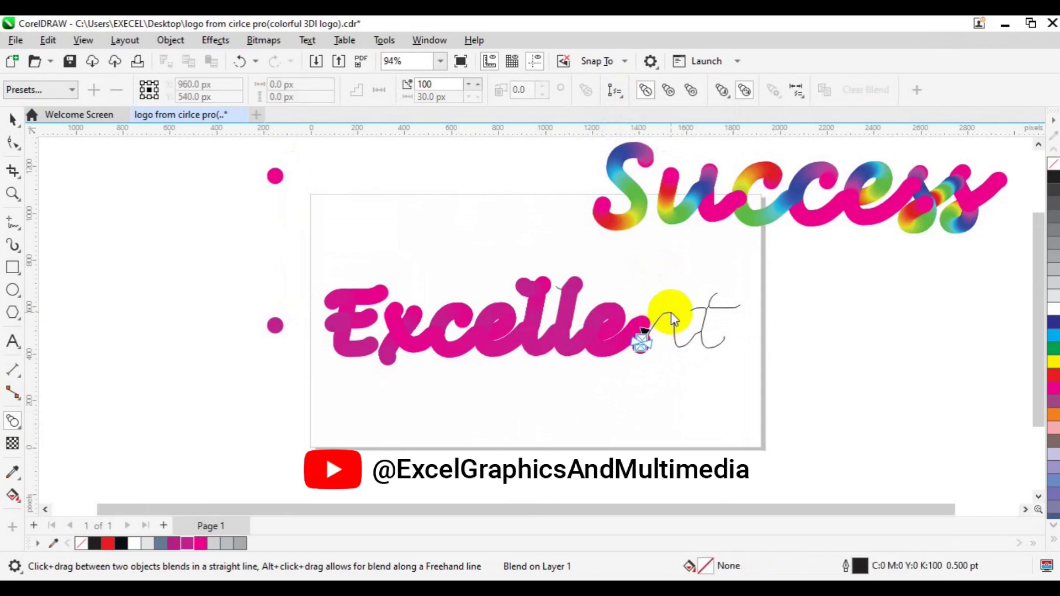
pyautogui.click(773, 91)
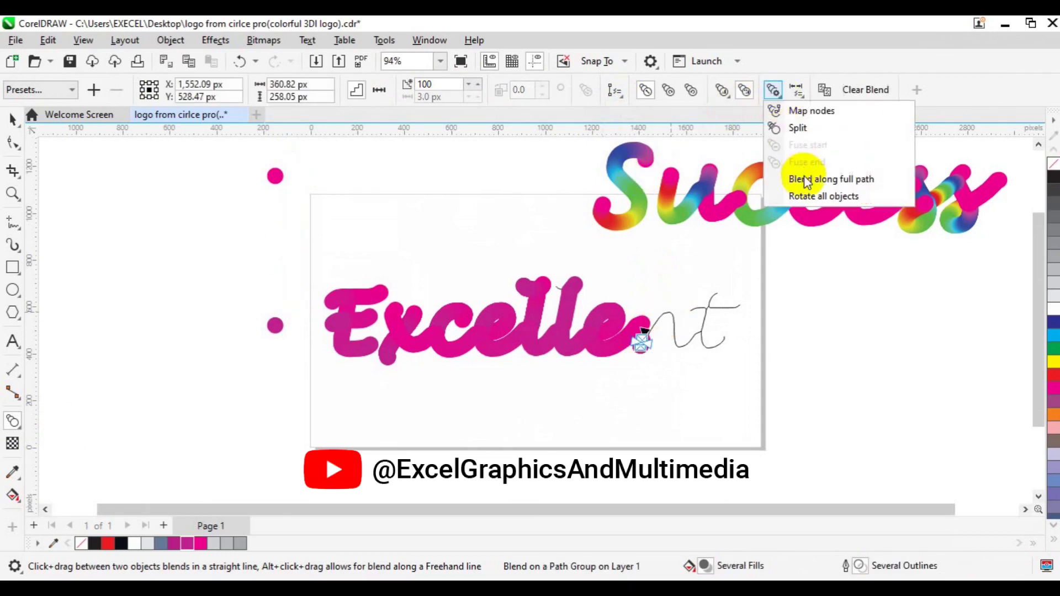
pyautogui.click(804, 179)
# - Duplicate the spare magenta and purple circles and blend the duplicated pair with 100 steps
pyautogui.click(12, 120)
pyautogui.click(276, 327)
pyautogui.keyDown('shift'); pyautogui.click(275, 175); pyautogui.keyUp('shift')
pyautogui.hotkey('ctrl', 'd')
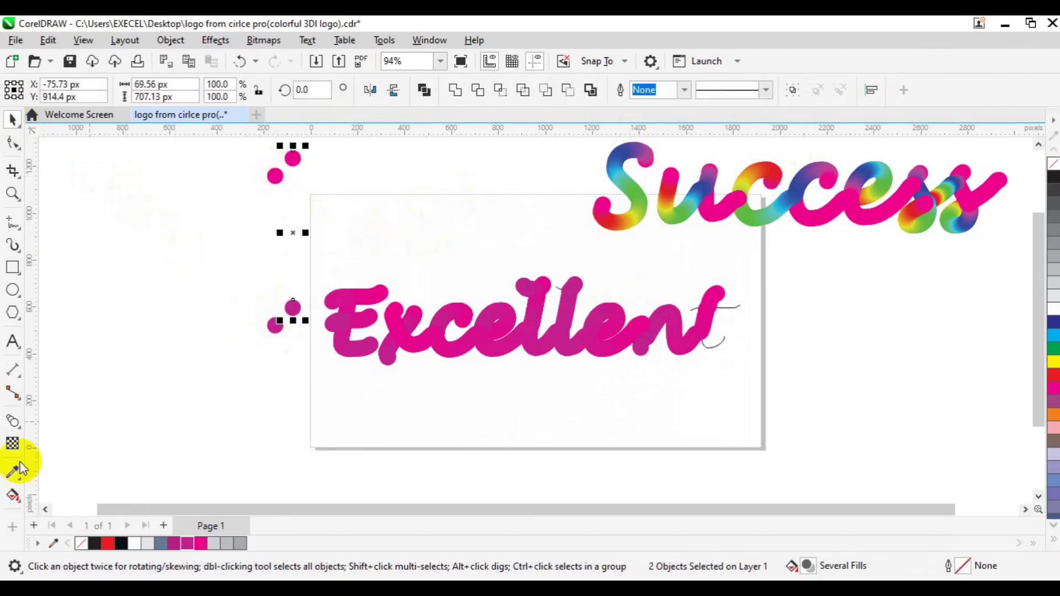
pyautogui.press('space')
pyautogui.moveTo(293, 159); pyautogui.dragTo(291, 308)
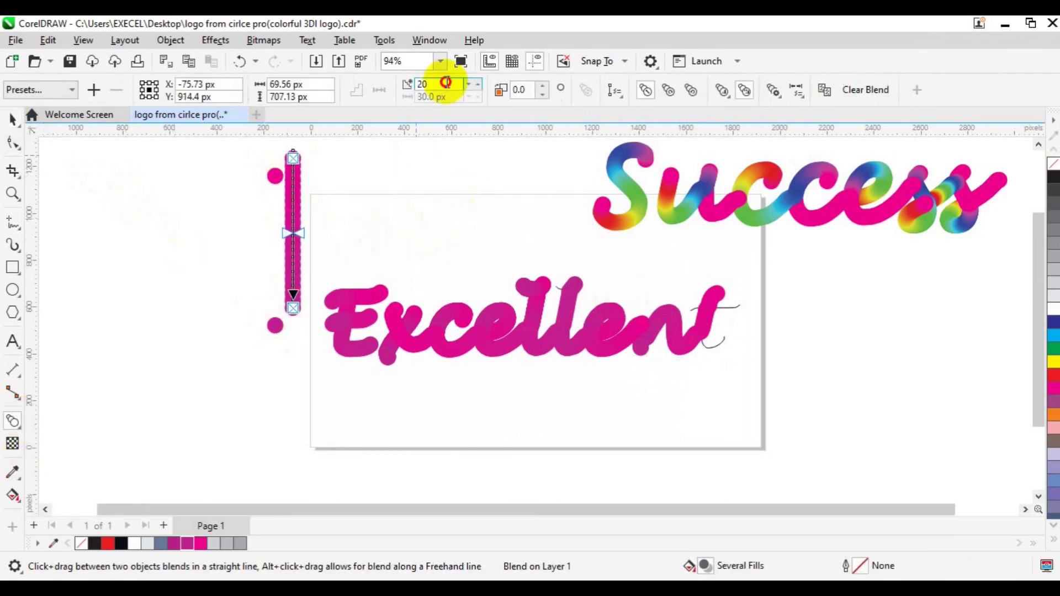
pyautogui.doubleClick(442, 84)
pyautogui.write('1')
# - Assign the right half of the t's crossbar as the blend's new path and blend along the full path
pyautogui.click(615, 90)
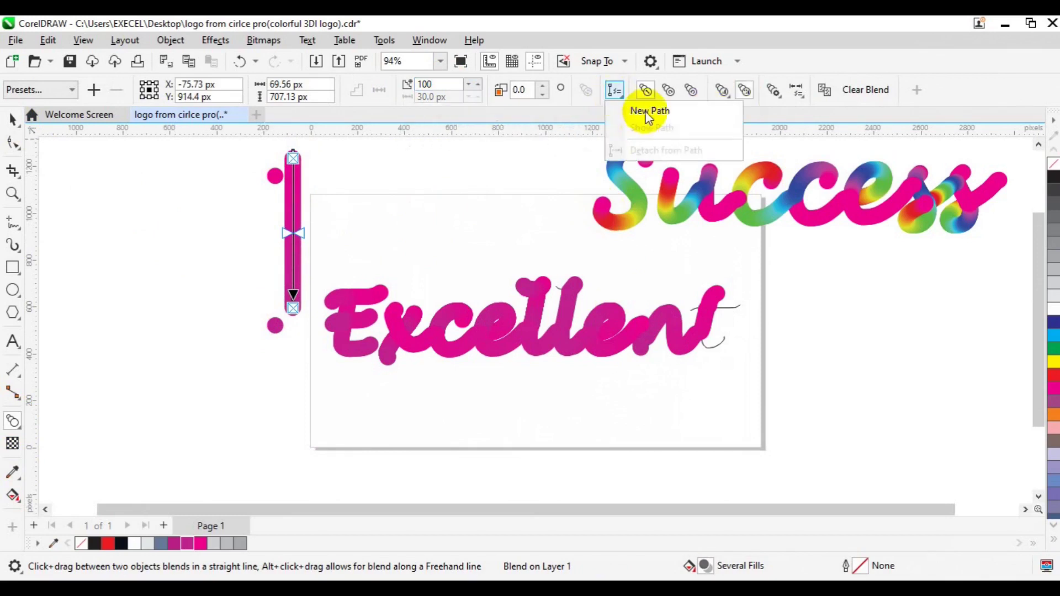
pyautogui.click(649, 111)
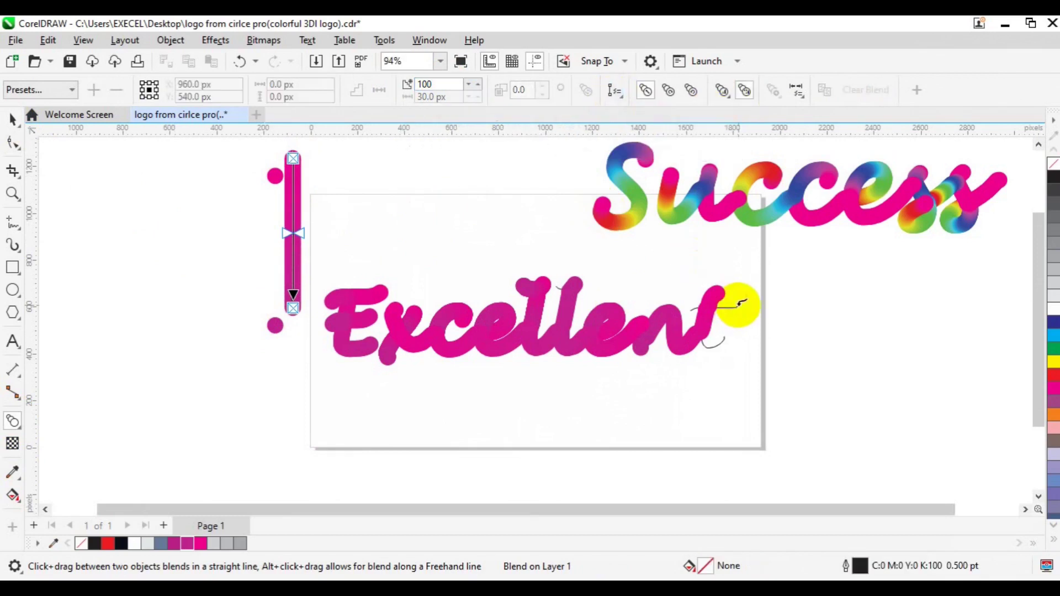
pyautogui.click(743, 303)
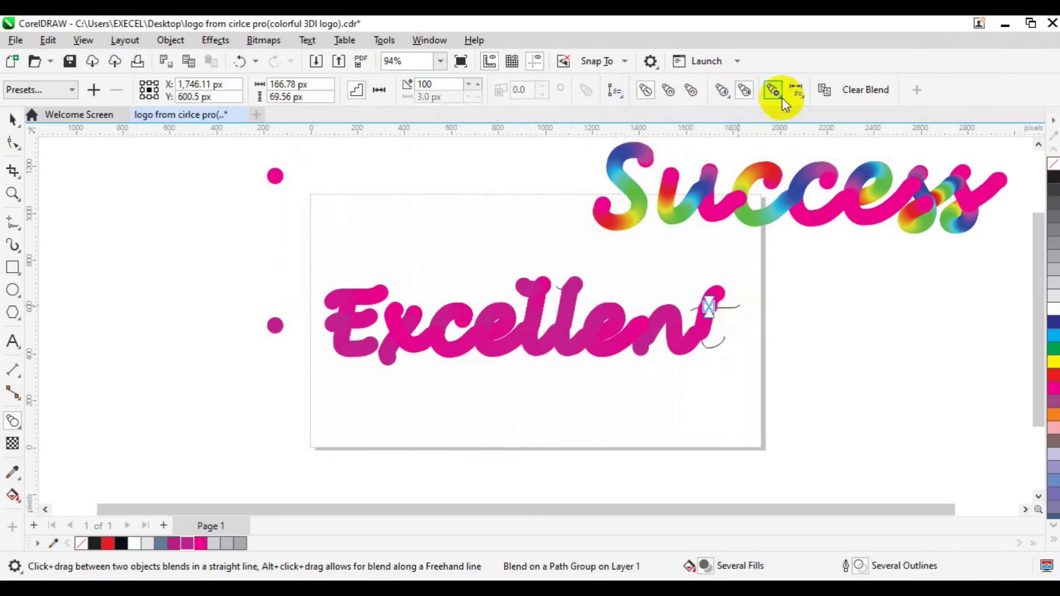
pyautogui.click(772, 90)
pyautogui.click(807, 180)
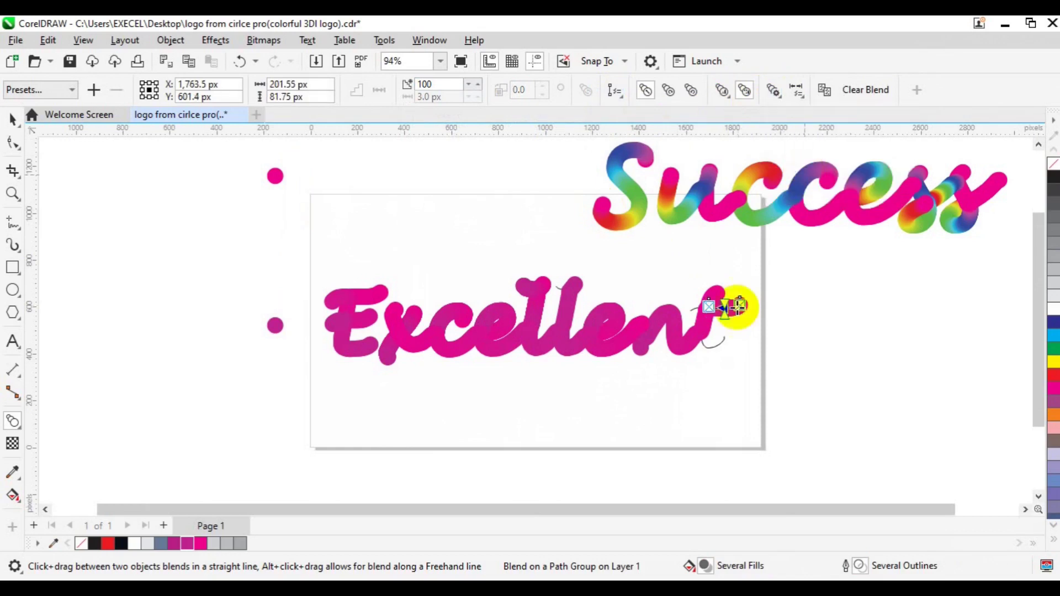
# - Duplicate the spare magenta and purple circles again and blend the copies together with 100 steps
pyautogui.press('space')
pyautogui.click(275, 176)
pyautogui.keyDown('shift'); pyautogui.click(273, 330); pyautogui.keyUp('shift')
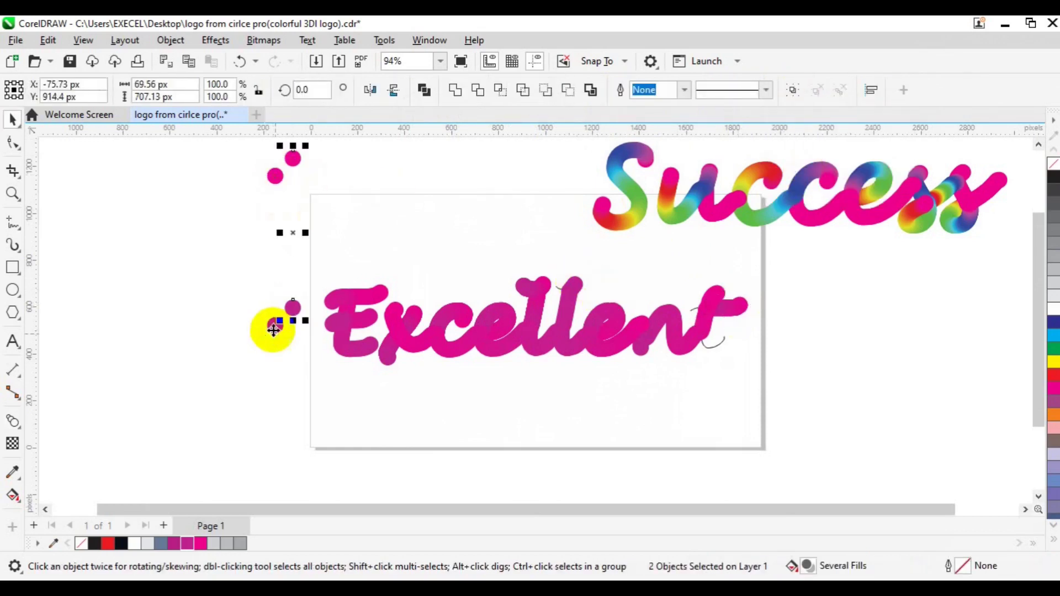
pyautogui.press('space')
pyautogui.moveTo(292, 158); pyautogui.dragTo(293, 301)
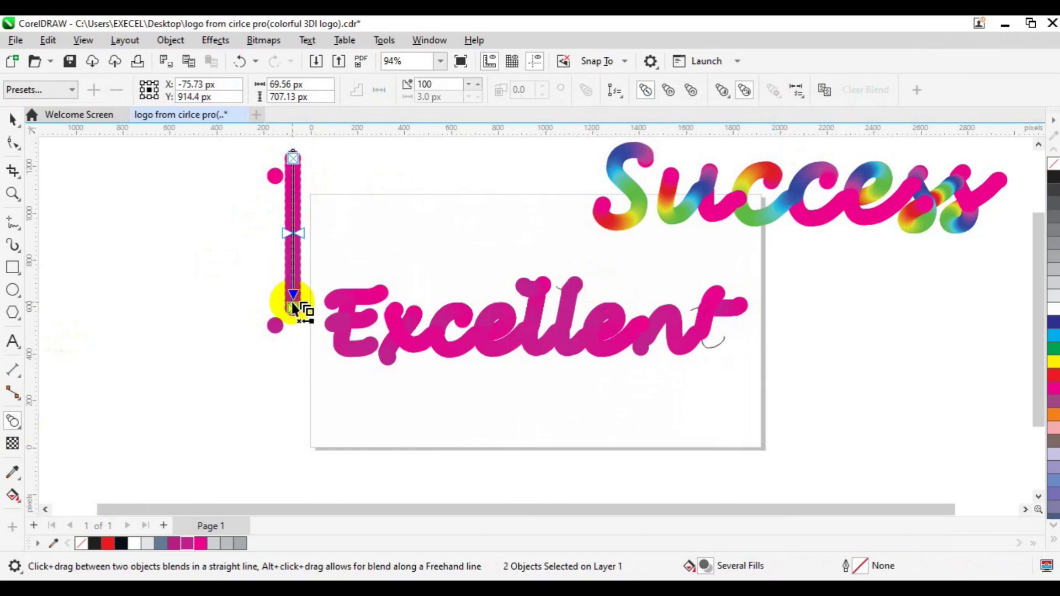
pyautogui.doubleClick(430, 85)
pyautogui.write('1')
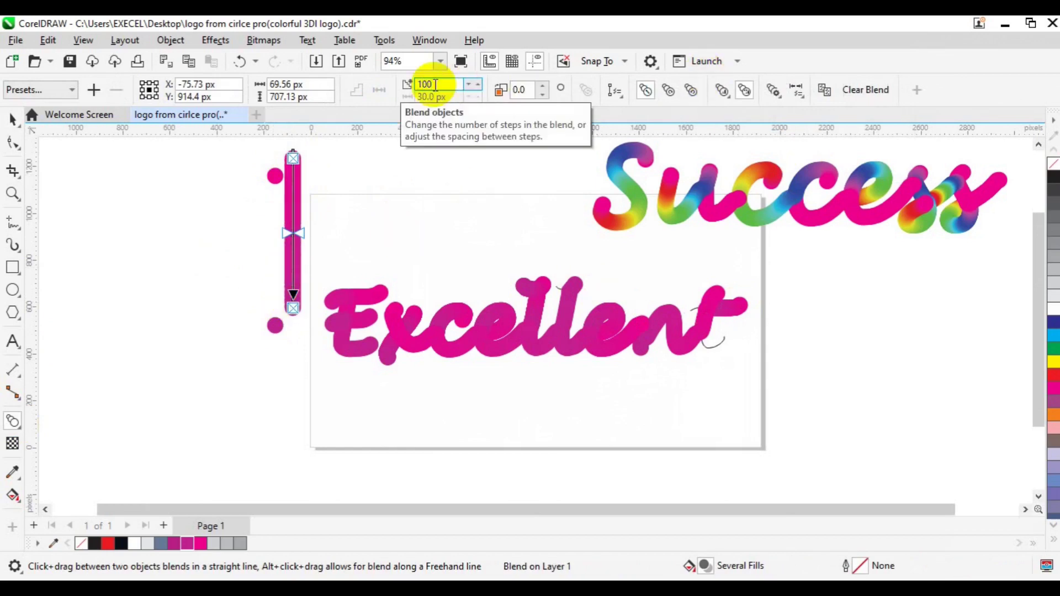
pyautogui.write('00')
pyautogui.press('Return')
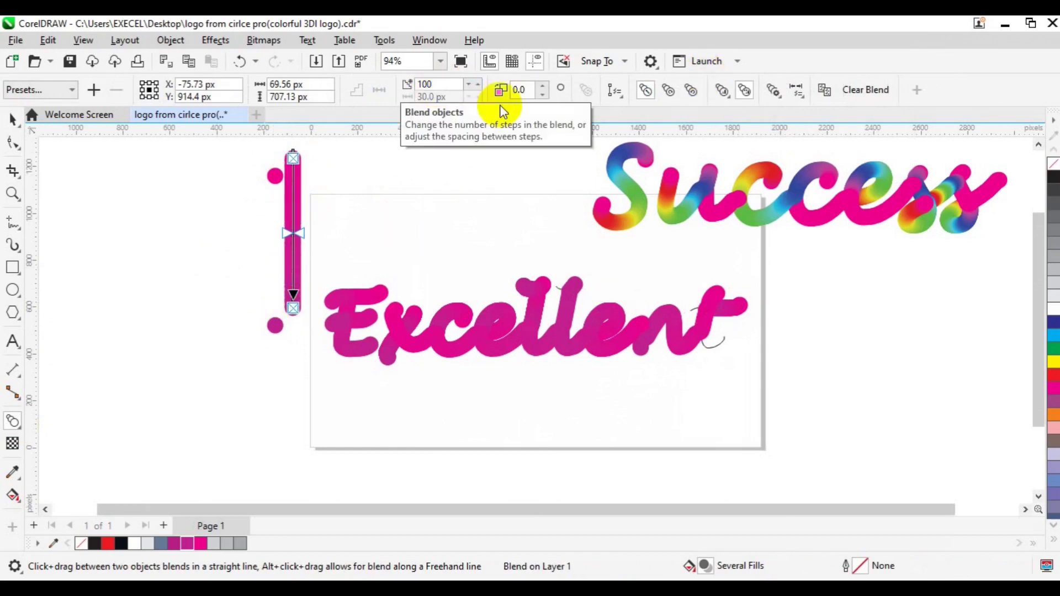
# - Assign the curved tail at the base of the t as the blend's new path and blend along the full path
pyautogui.click(776, 94)
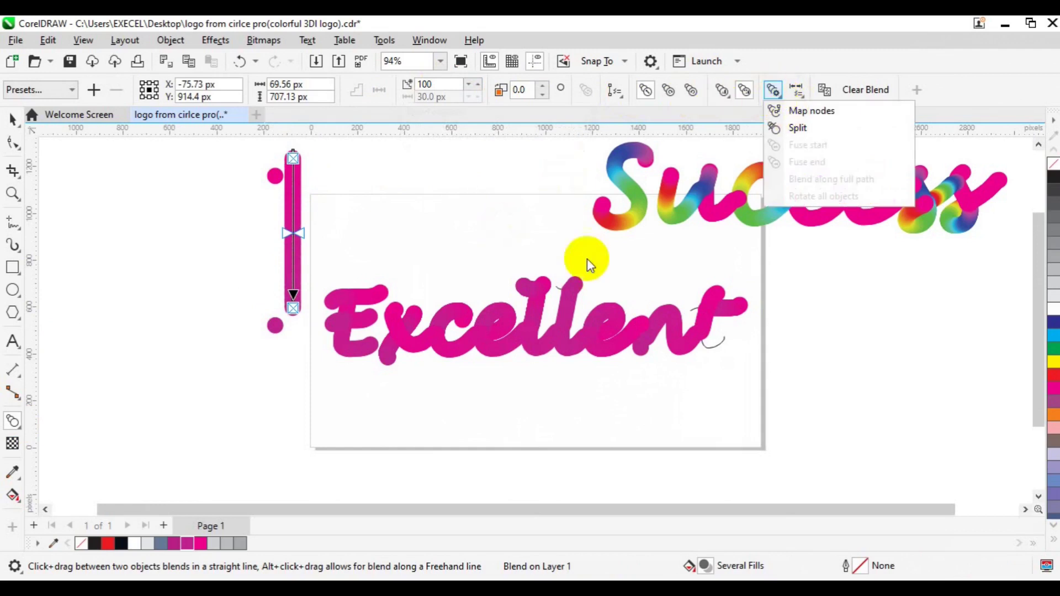
pyautogui.click(615, 91)
pyautogui.click(640, 111)
pyautogui.click(720, 340)
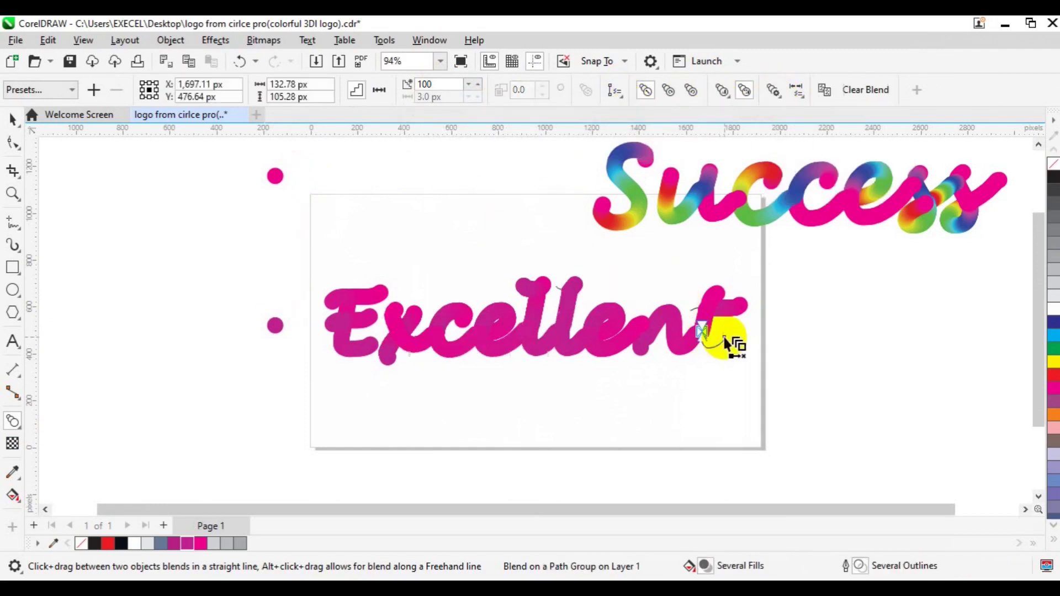
pyautogui.click(773, 90)
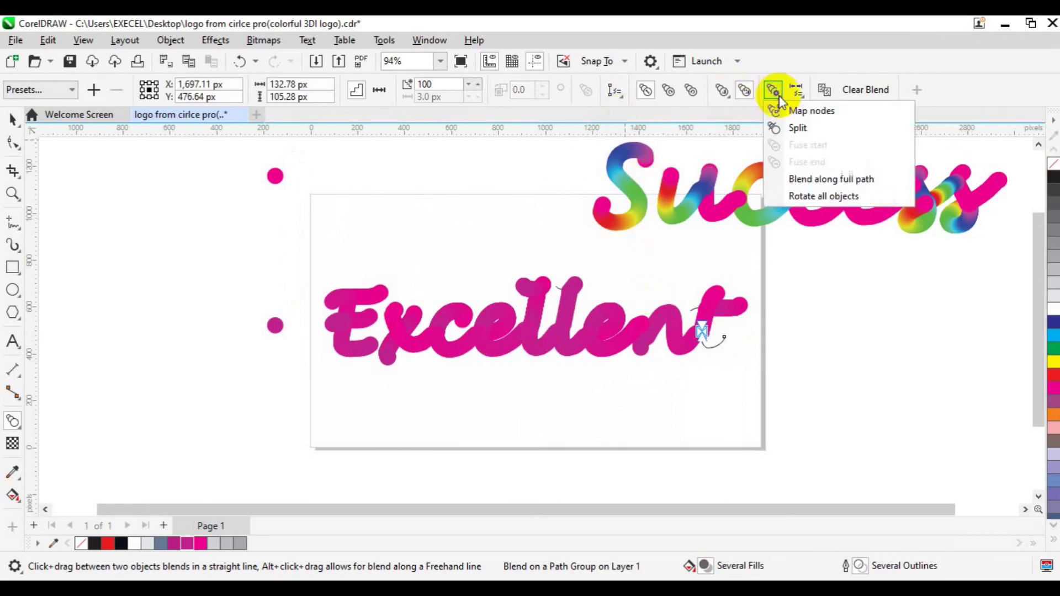
pyautogui.click(801, 181)
# - Duplicate the spare magenta and purple circles and blend the new copies with 100 steps
pyautogui.press('space')
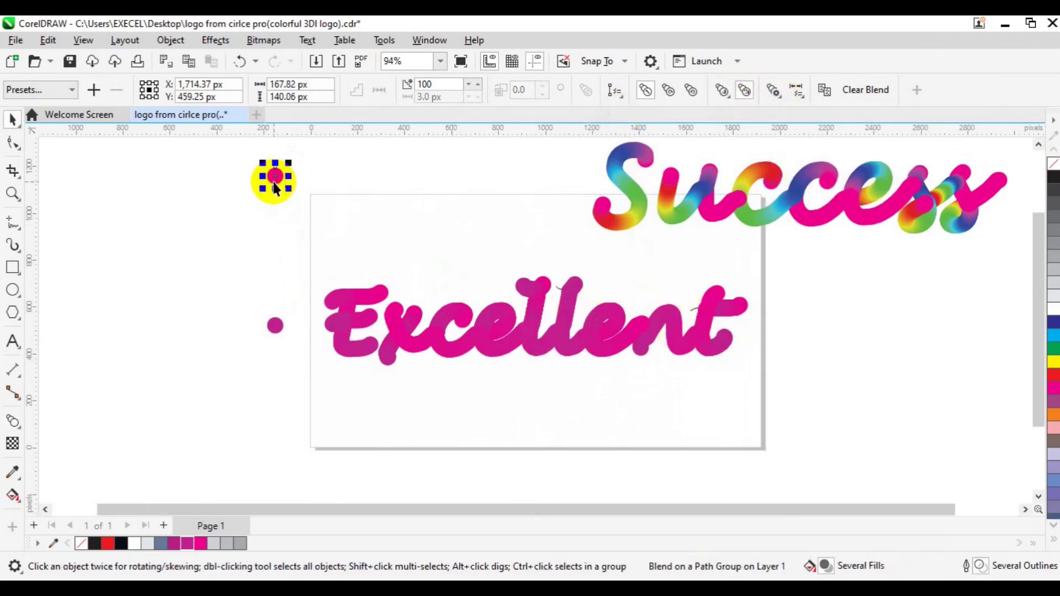
pyautogui.click(275, 177)
pyautogui.keyDown('shift'); pyautogui.click(274, 326); pyautogui.keyUp('shift')
pyautogui.hotkey('ctrl', 'd')
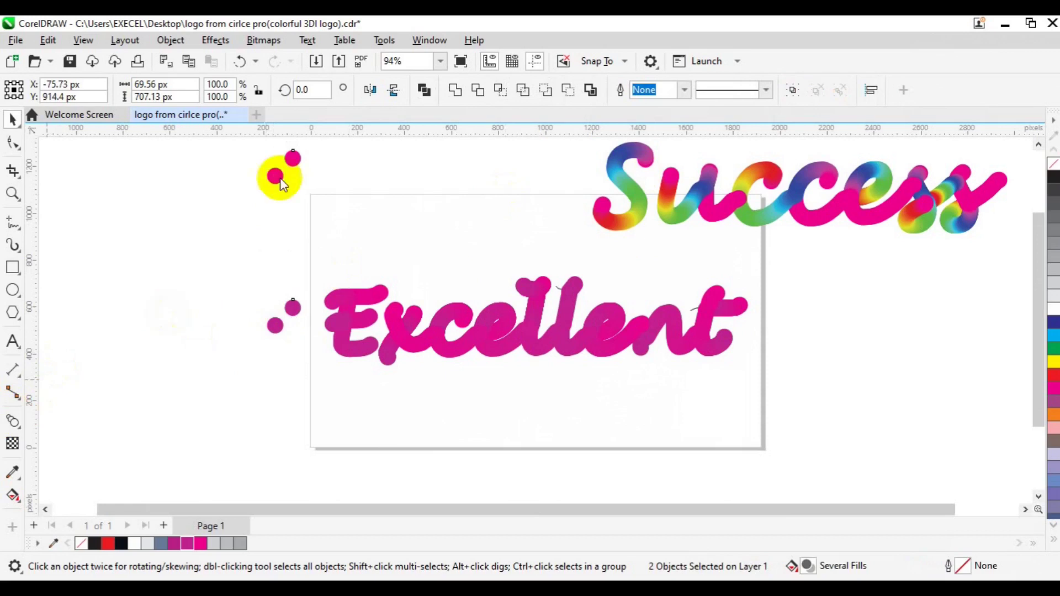
pyautogui.press('space')
pyautogui.moveTo(293, 160); pyautogui.dragTo(291, 303)
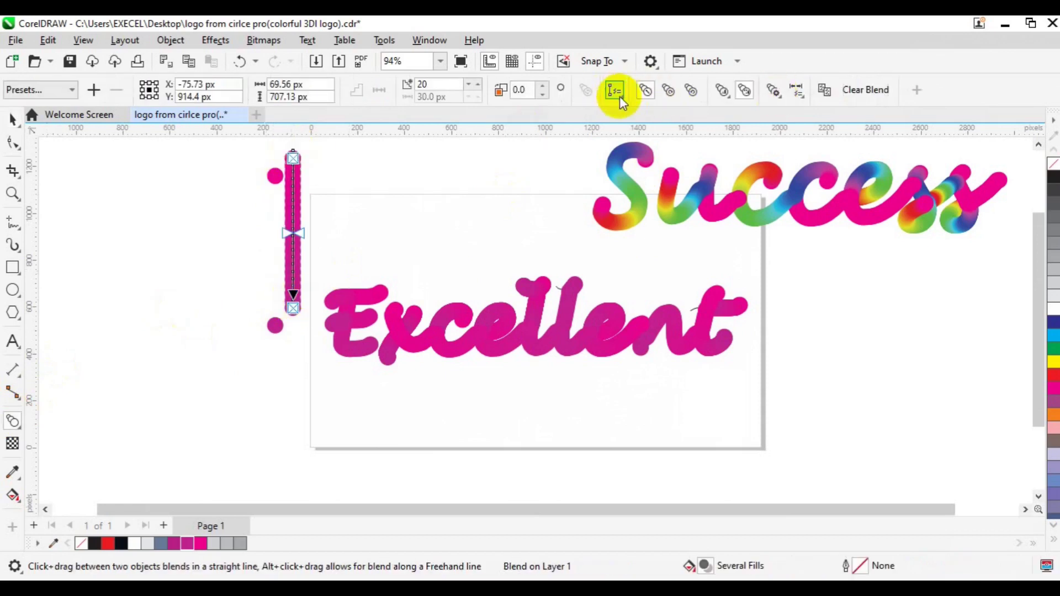
pyautogui.doubleClick(440, 85)
pyautogui.write('100')
pyautogui.press('Return')
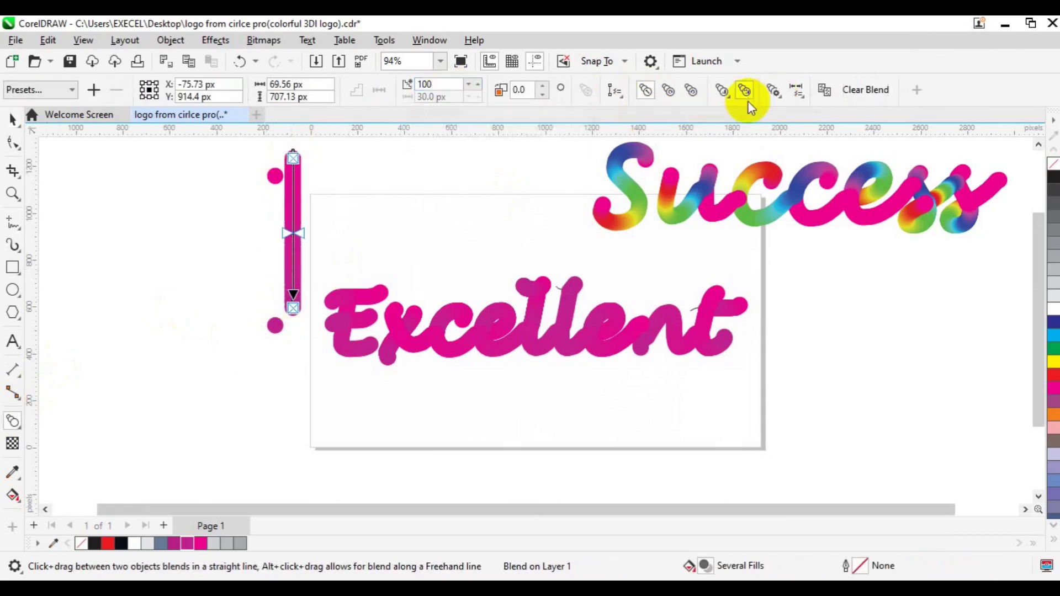
# - Assign the left half of the t's crossbar as the blend's new path and blend along the full path
pyautogui.click(620, 101)
pyautogui.click(634, 110)
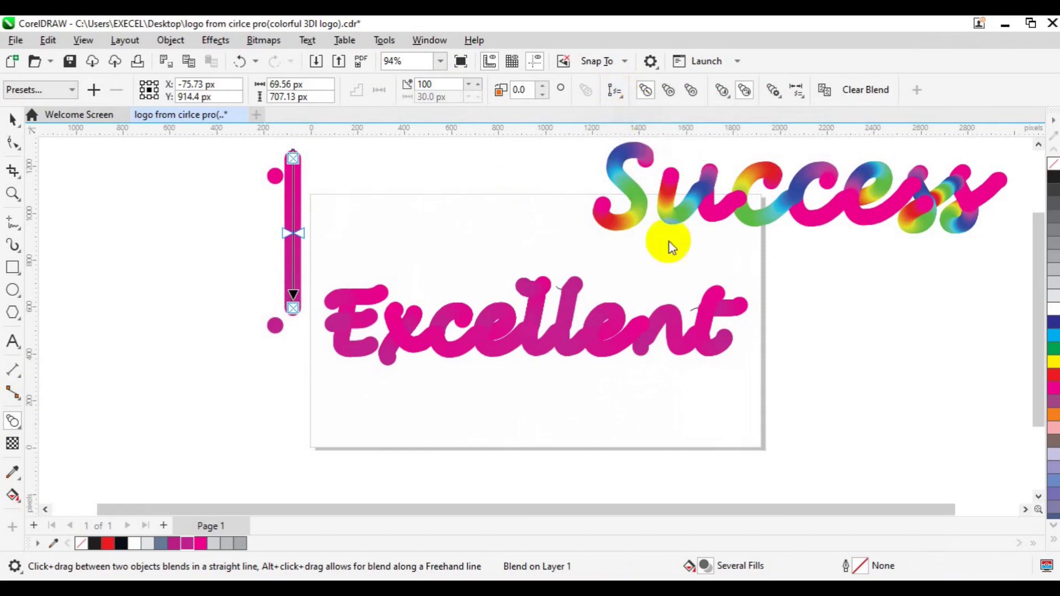
pyautogui.click(691, 309)
pyautogui.click(773, 90)
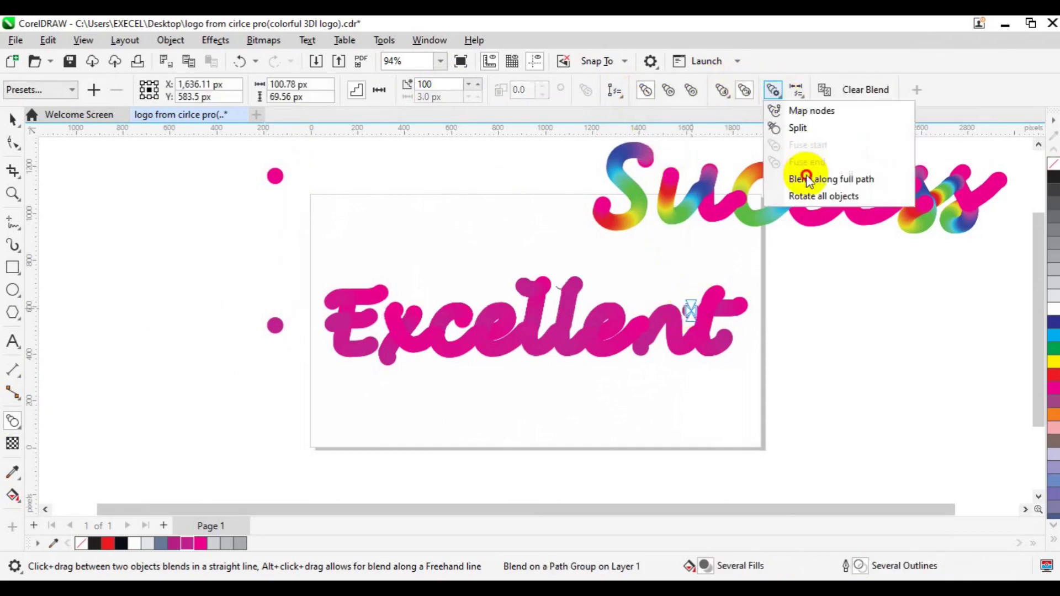
pyautogui.click(807, 179)
# - Blend the original spare magenta and purple circles directly with 100 steps, without duplicating them
pyautogui.press('space')
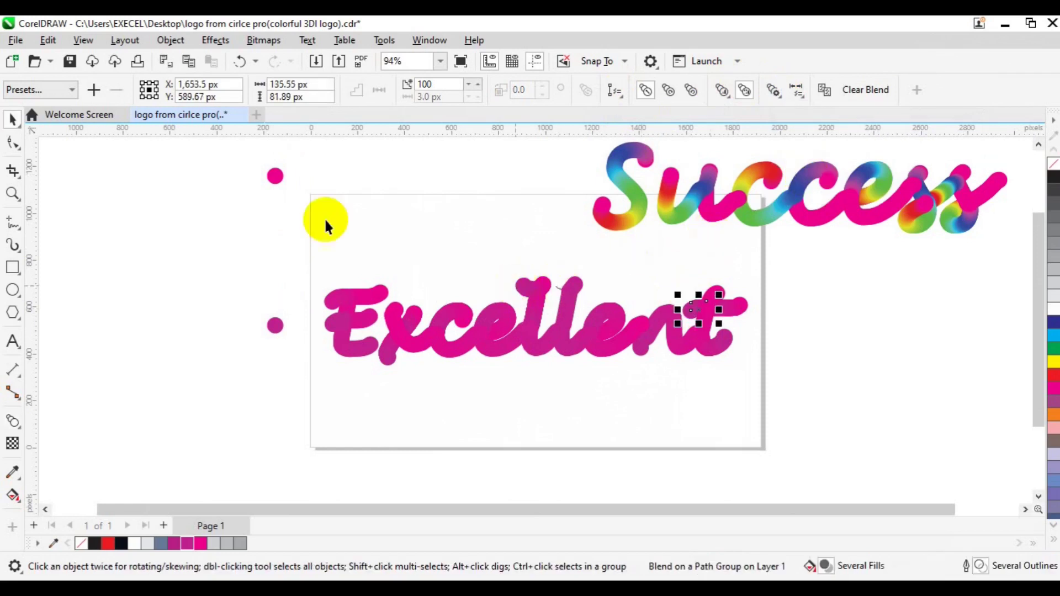
pyautogui.click(278, 177)
pyautogui.keyDown('shift'); pyautogui.click(275, 326); pyautogui.keyUp('shift')
pyautogui.click(13, 421)
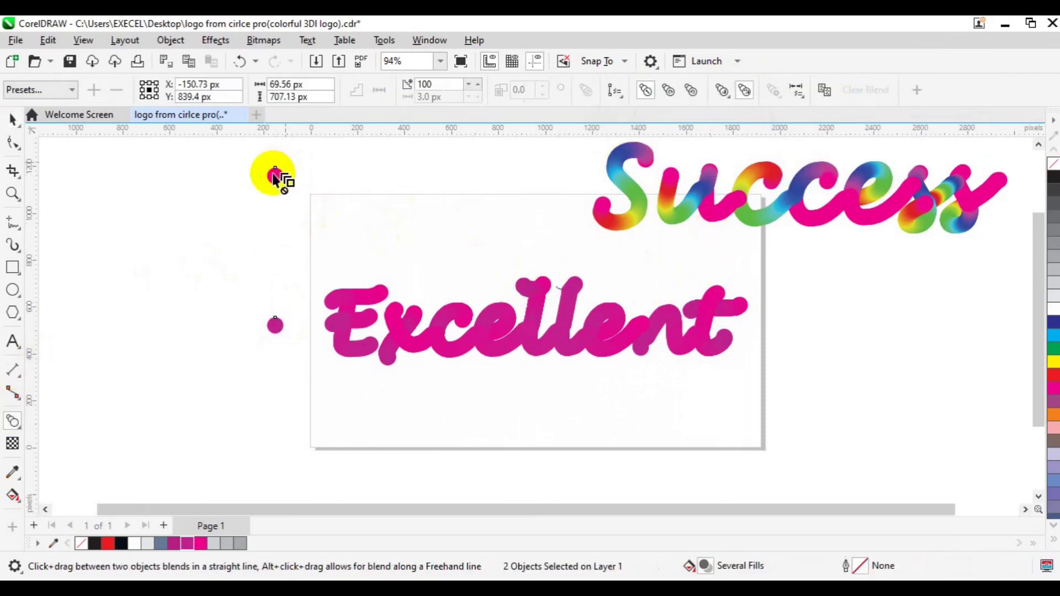
pyautogui.moveTo(279, 173); pyautogui.dragTo(276, 325)
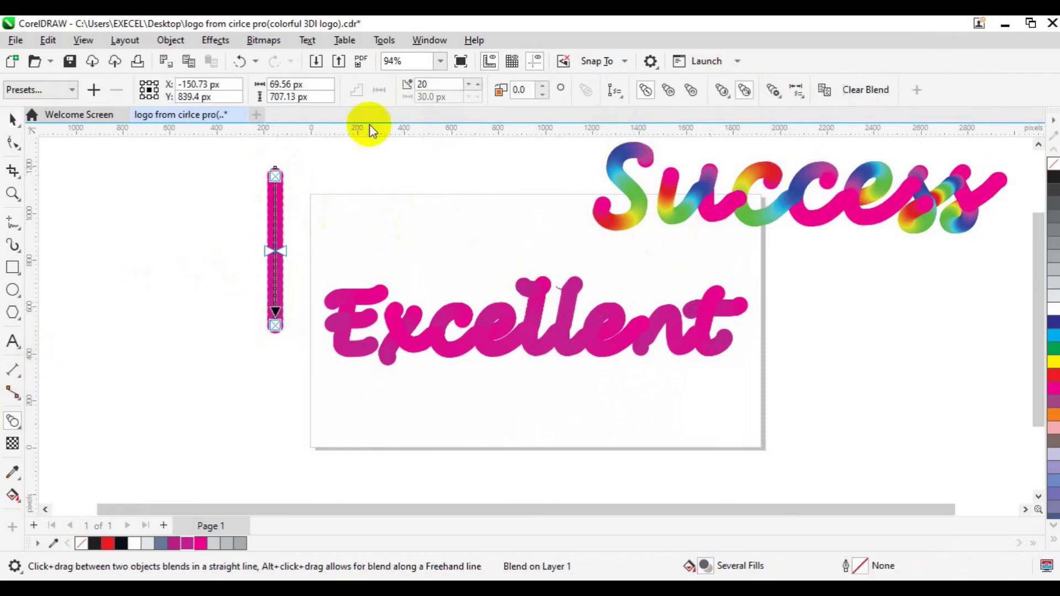
pyautogui.doubleClick(449, 84)
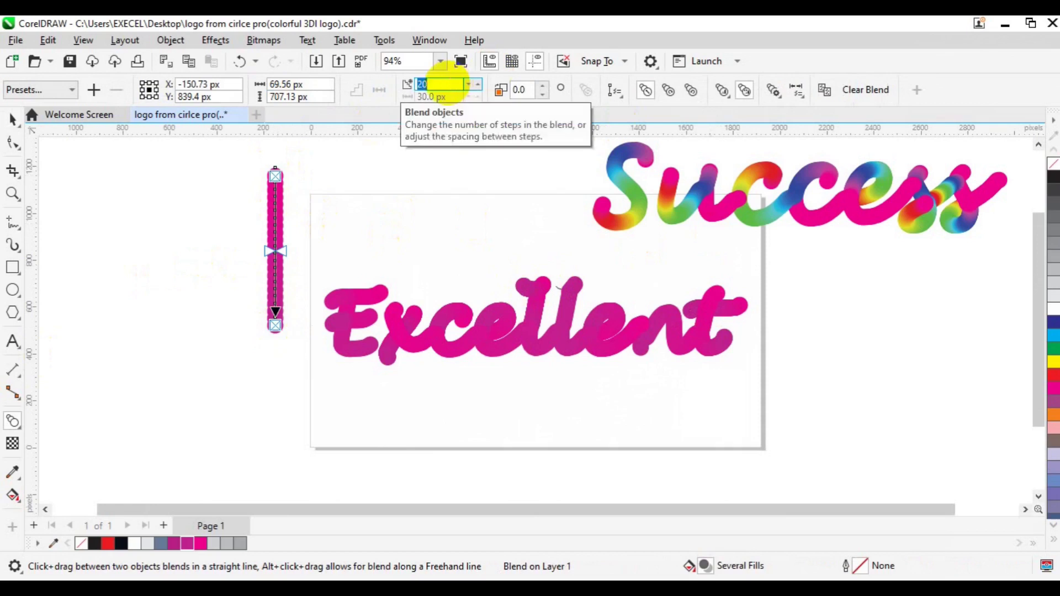
# - Assign the short stroke at the top of the second l as the blend's new path and blend along the full path
pyautogui.click(615, 90)
pyautogui.click(639, 114)
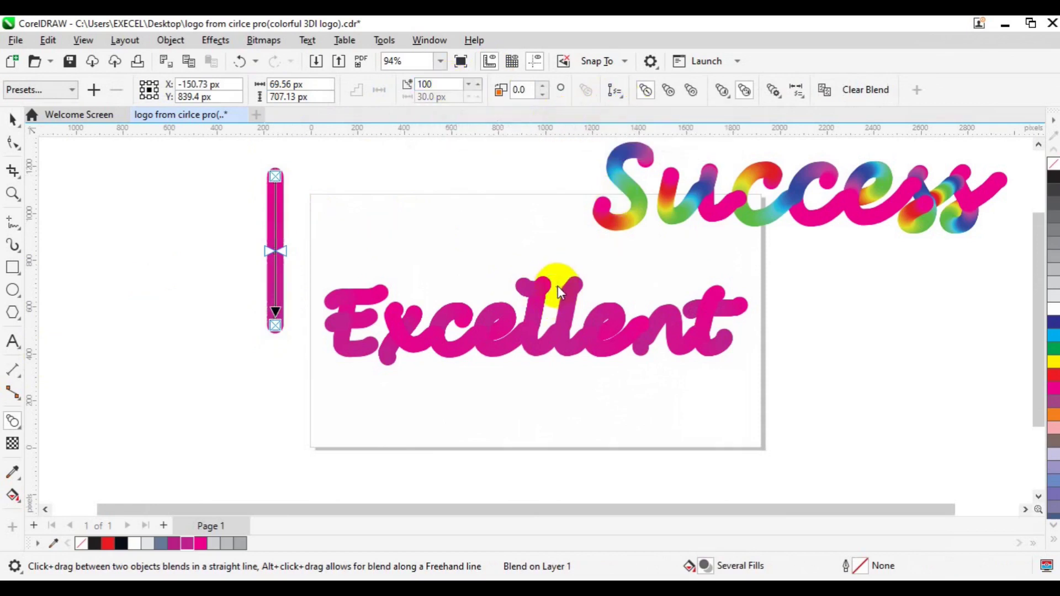
pyautogui.click(559, 284)
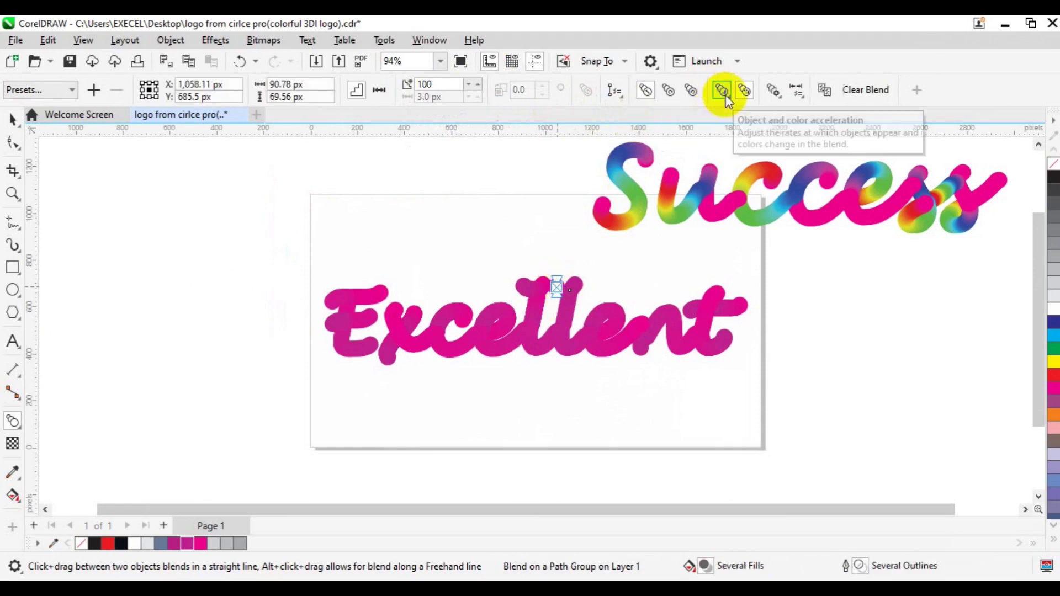
pyautogui.click(779, 96)
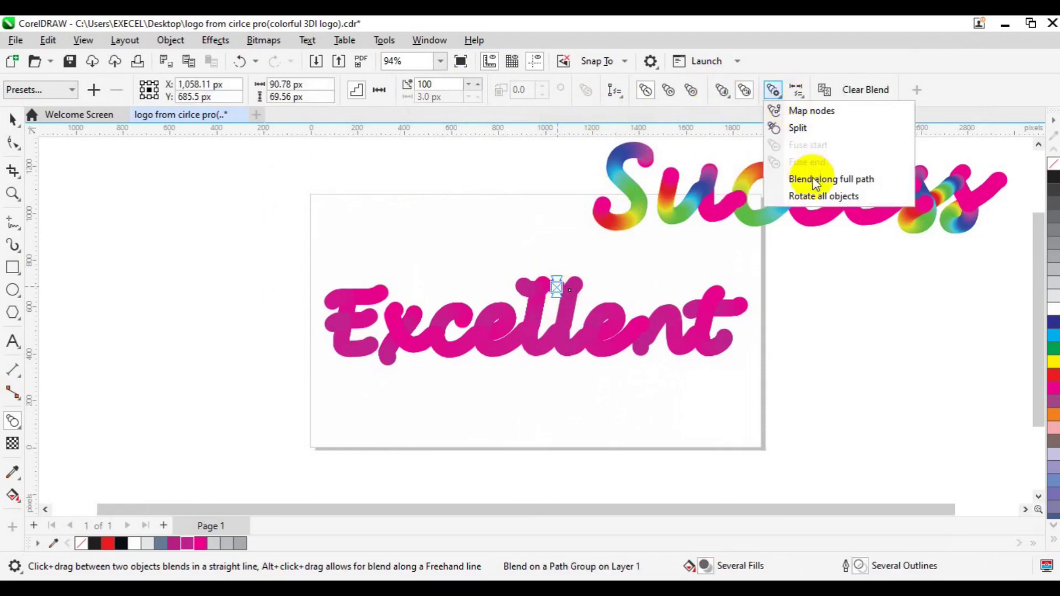
pyautogui.click(812, 177)
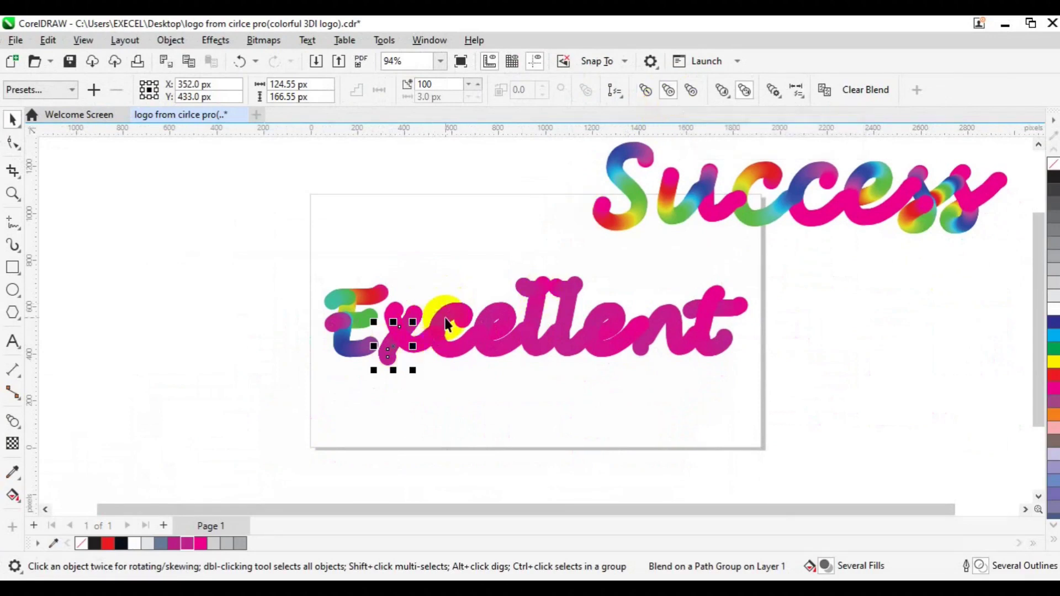
# - Apply a counterclockwise colour blend to the long curve running from the x to the second l
pyautogui.click(424, 345)
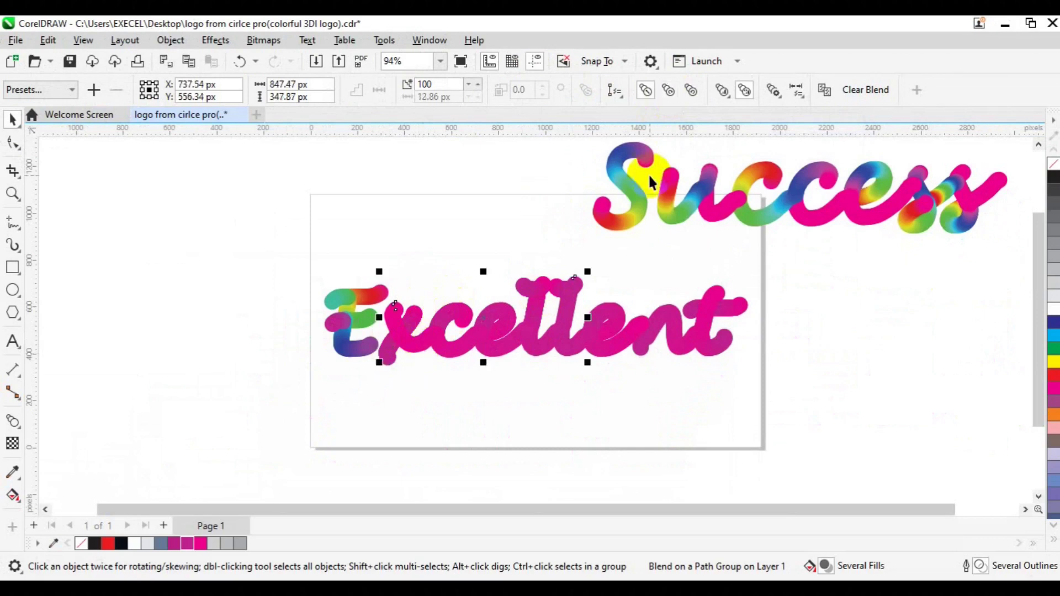
pyautogui.click(690, 91)
pyautogui.click(688, 91)
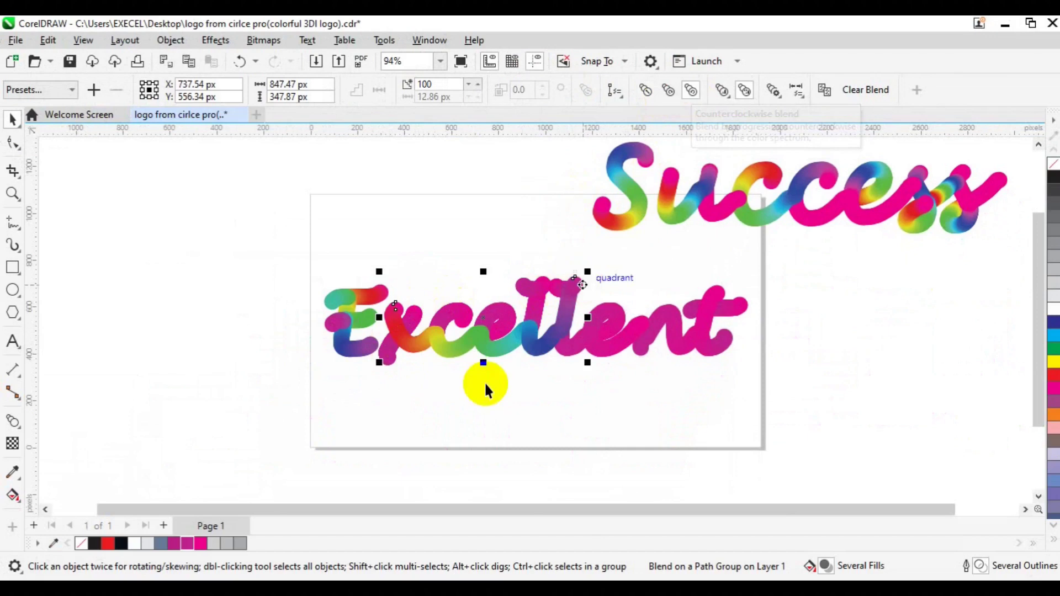
# - Apply a clockwise colour blend to the upper loop of the first lowercase e and the short top stroke of the first l
pyautogui.keyDown('ctrl'); pyautogui.click(507, 322); pyautogui.keyUp('ctrl')
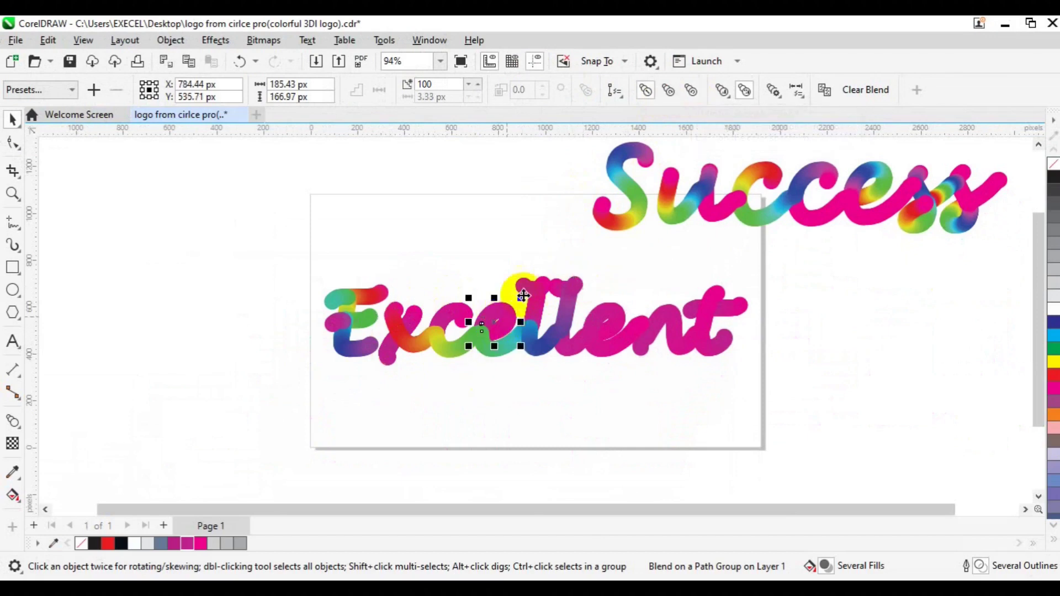
pyautogui.click(667, 90)
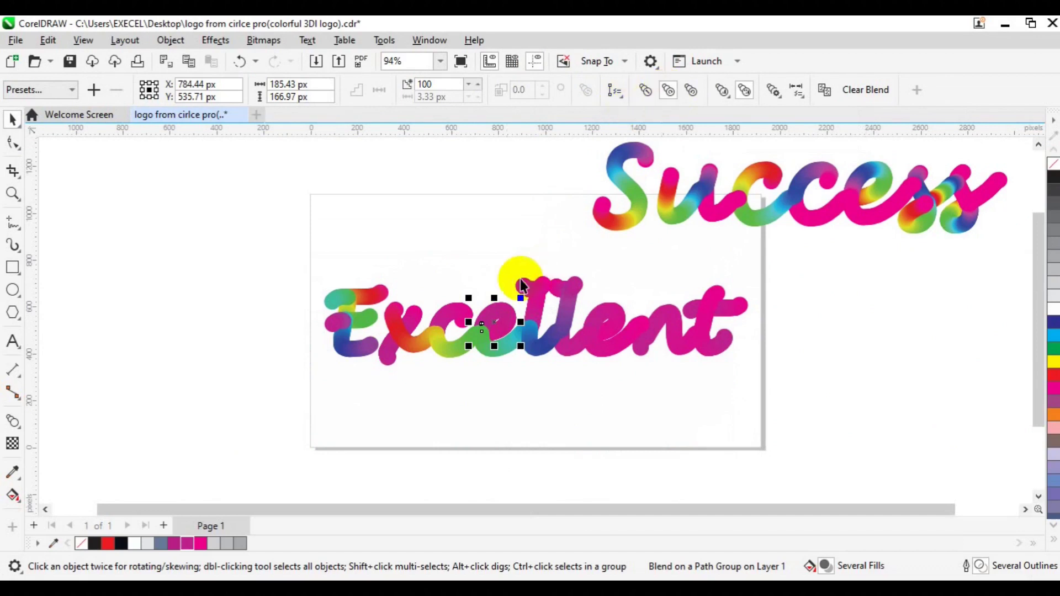
pyautogui.keyDown('ctrl'); pyautogui.click(447, 318); pyautogui.keyUp('ctrl')
pyautogui.moveTo(447, 317); pyautogui.dragTo(534, 296)
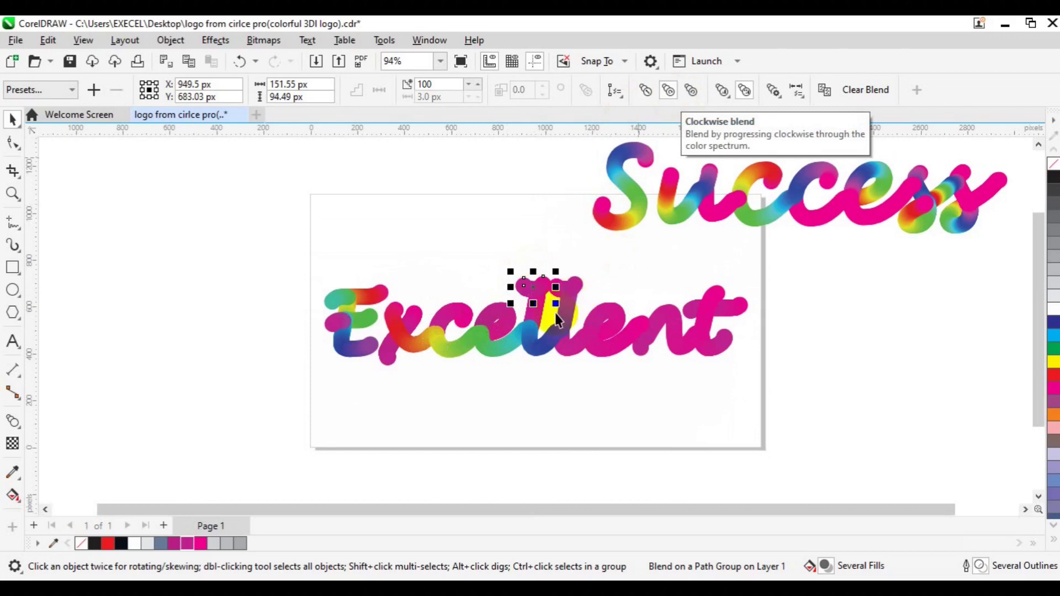
# - Apply a clockwise colour blend to the first l's downstroke and counterclockwise blends to the last e's loop and the curve from n to t
pyautogui.click(535, 311)
pyautogui.click(668, 91)
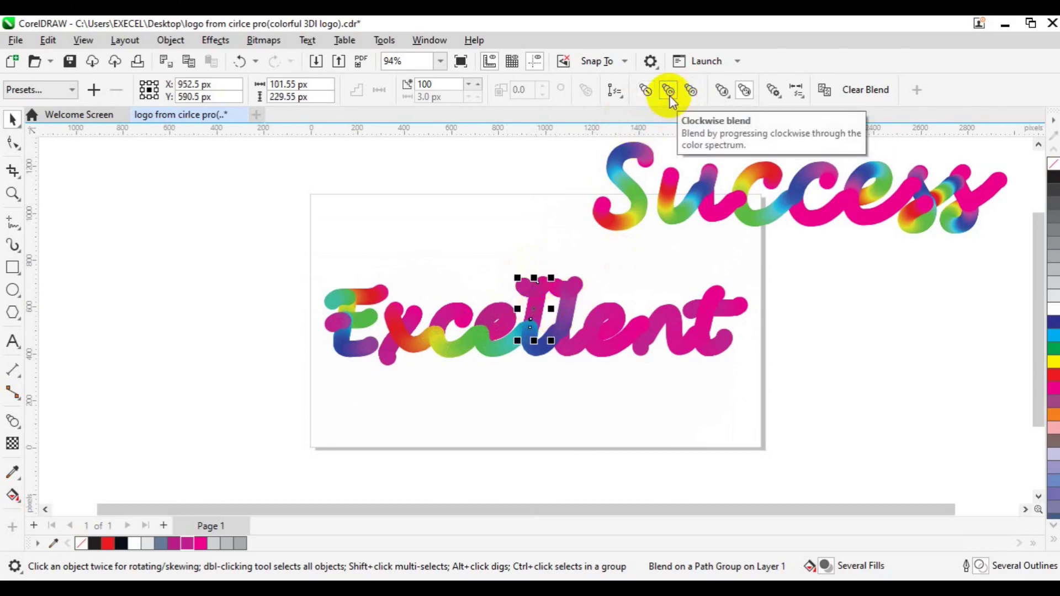
pyautogui.click(606, 333)
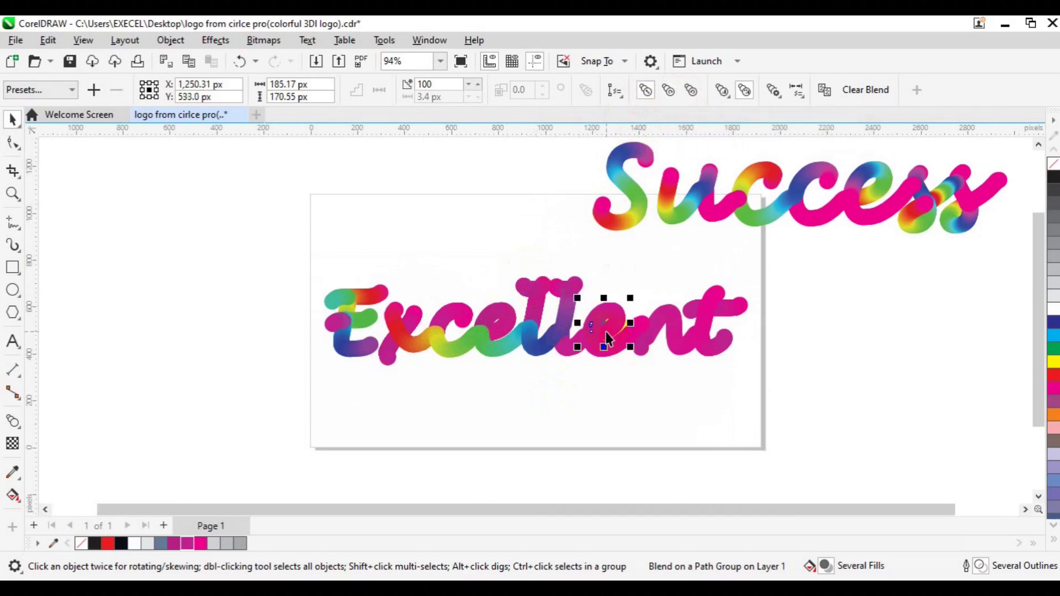
pyautogui.click(691, 91)
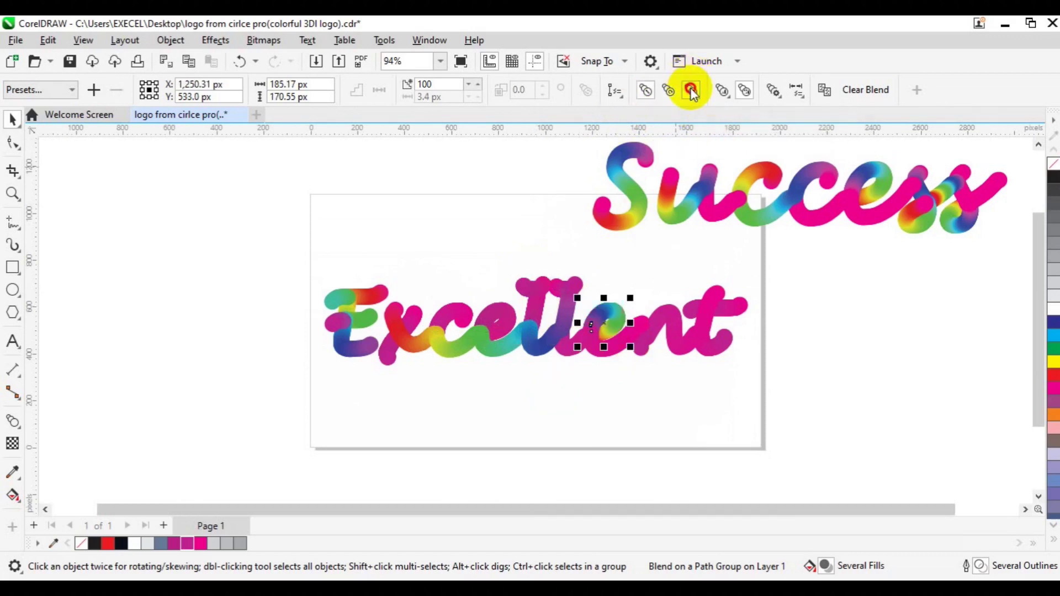
pyautogui.click(678, 320)
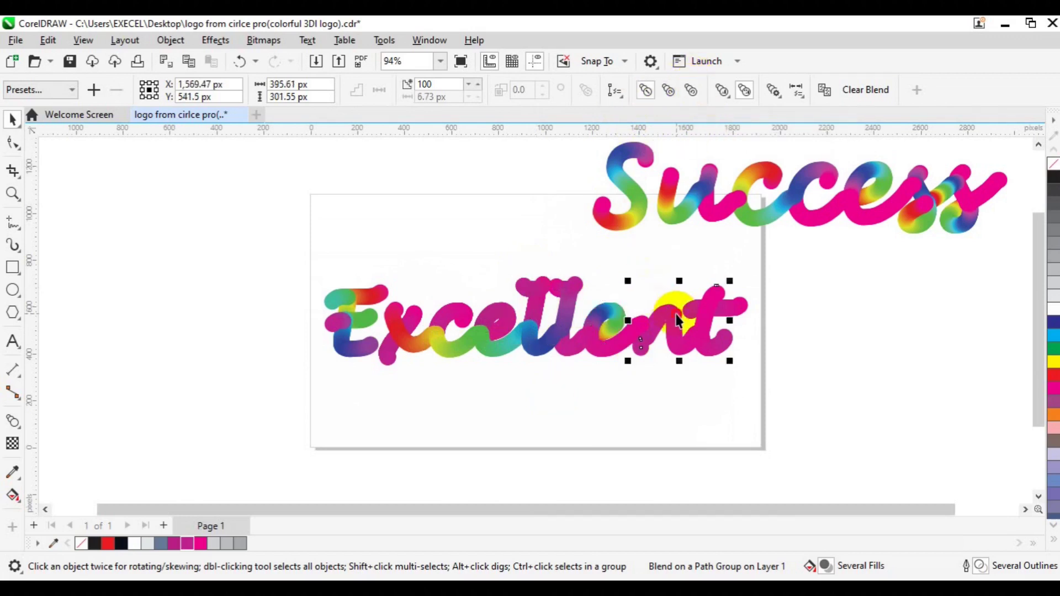
pyautogui.click(691, 92)
pyautogui.click(807, 320)
# - Delete the grouped Success sample lettering above the page
pyautogui.click(514, 235)
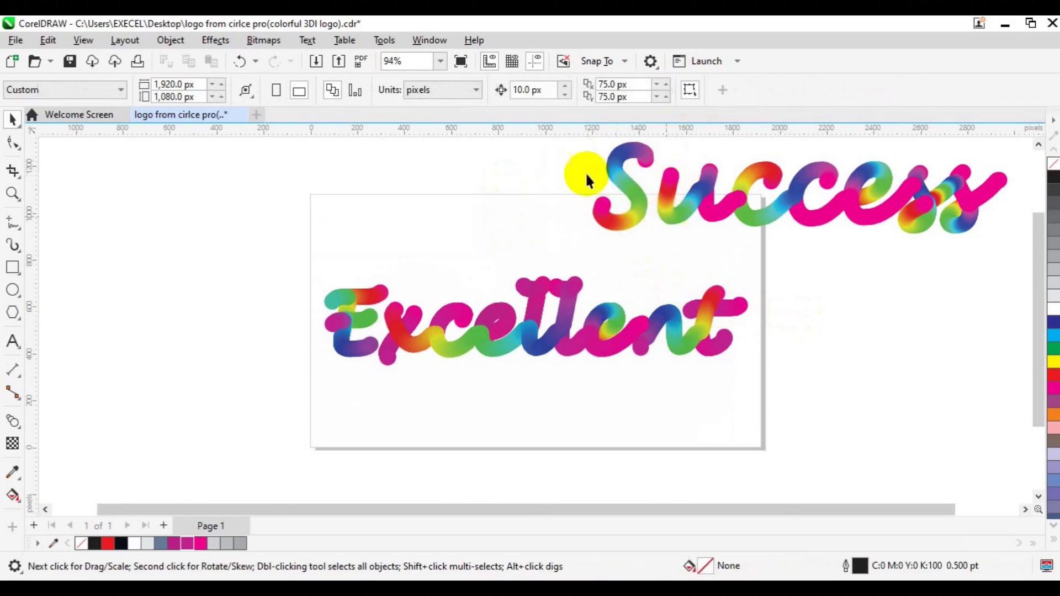
pyautogui.click(627, 177)
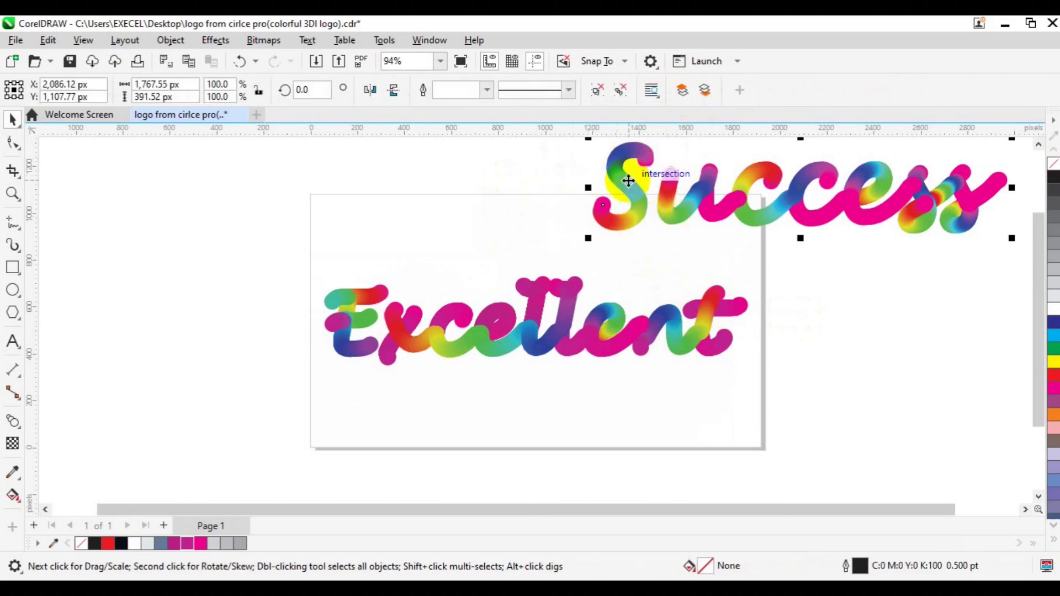
pyautogui.press('Delete')
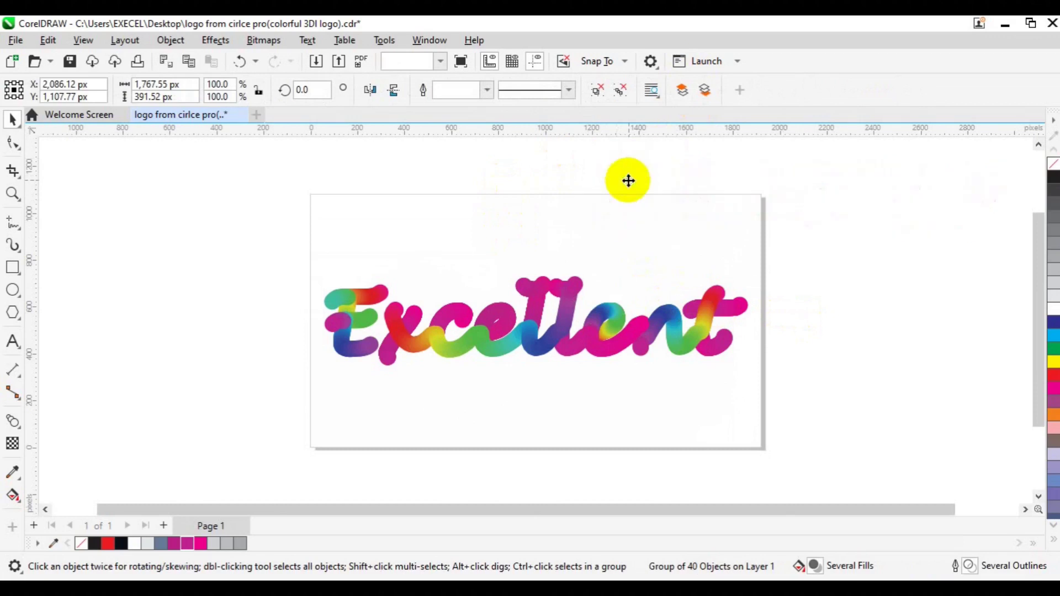
# - Group all the objects of the Excellent lettering and centre the group on the page
pyautogui.moveTo(271, 242); pyautogui.dragTo(795, 381)
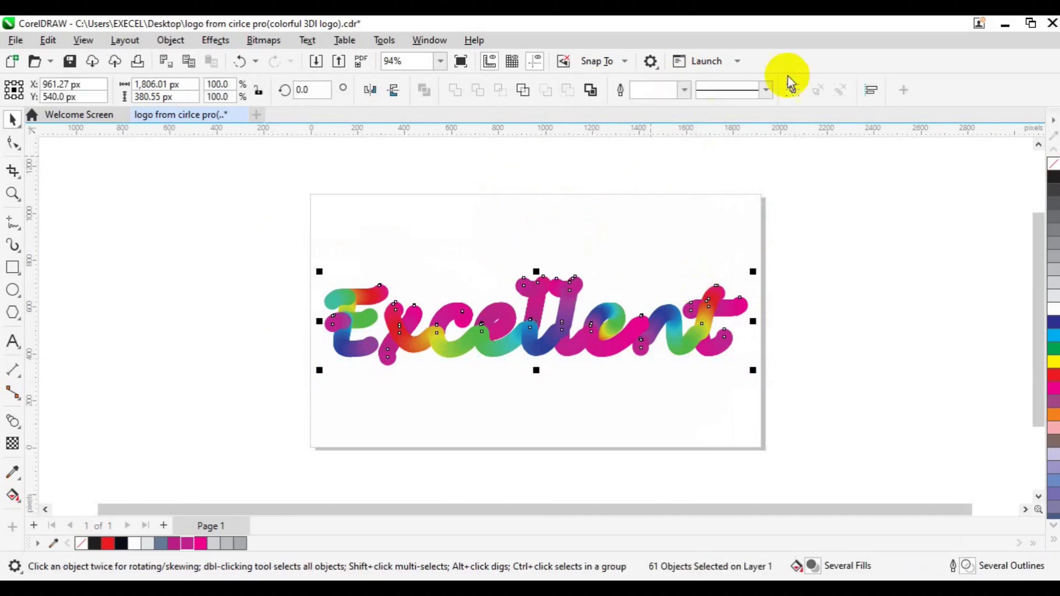
pyautogui.click(791, 91)
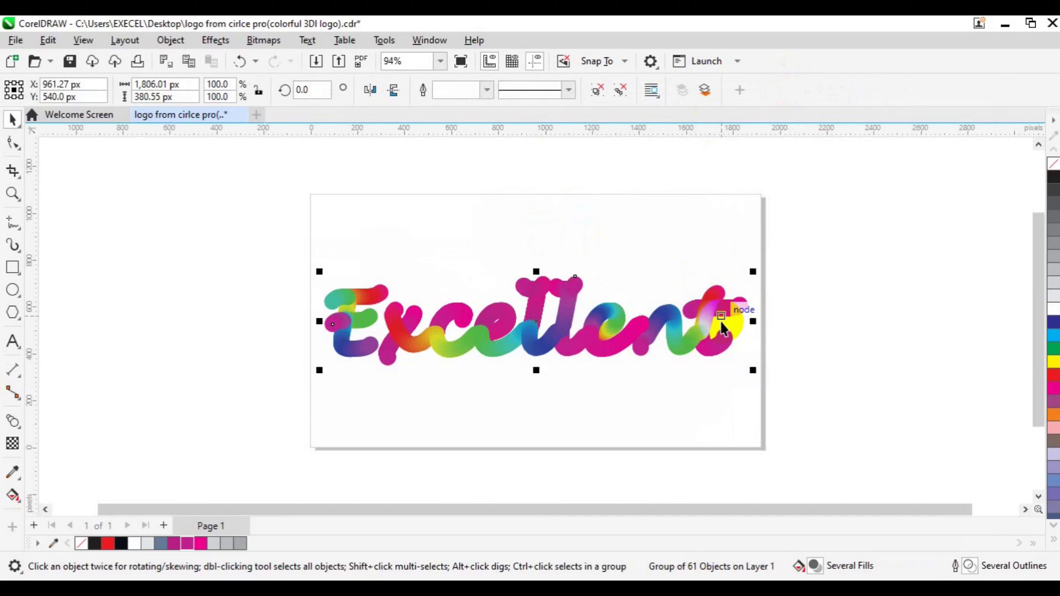
pyautogui.press('p')
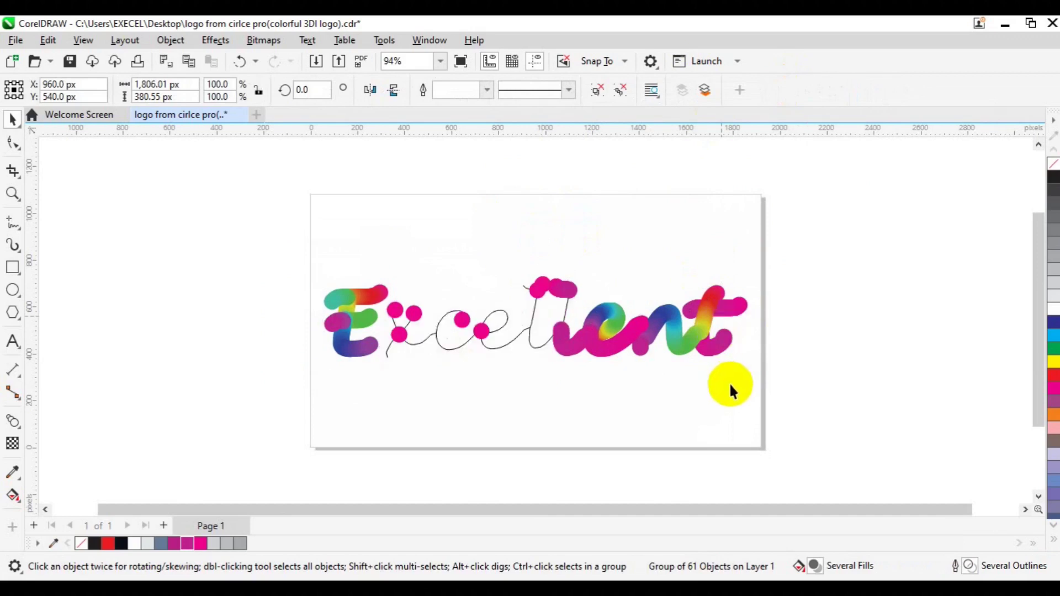
pyautogui.click(672, 462)
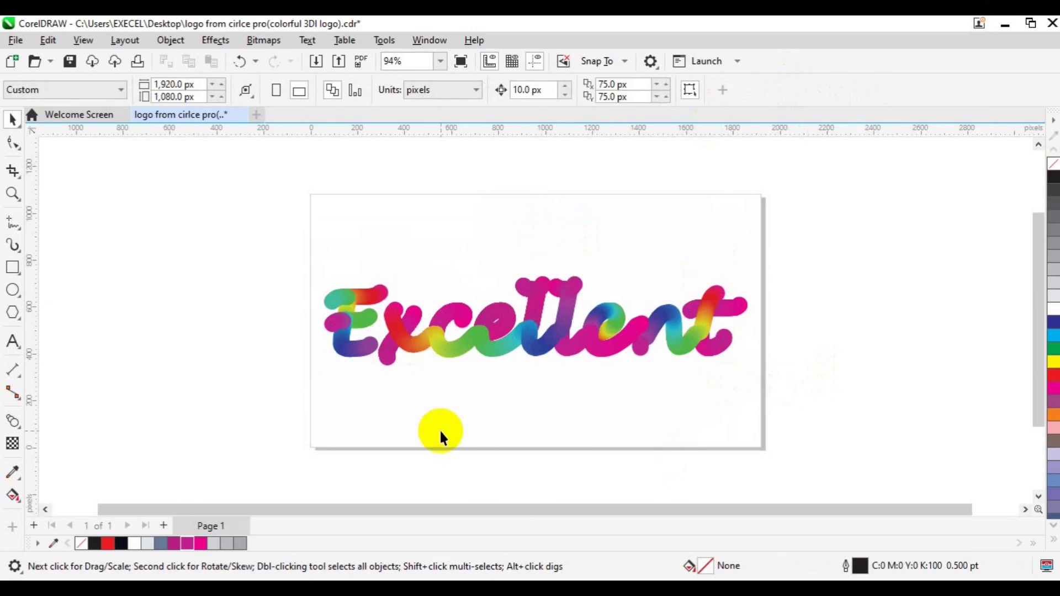